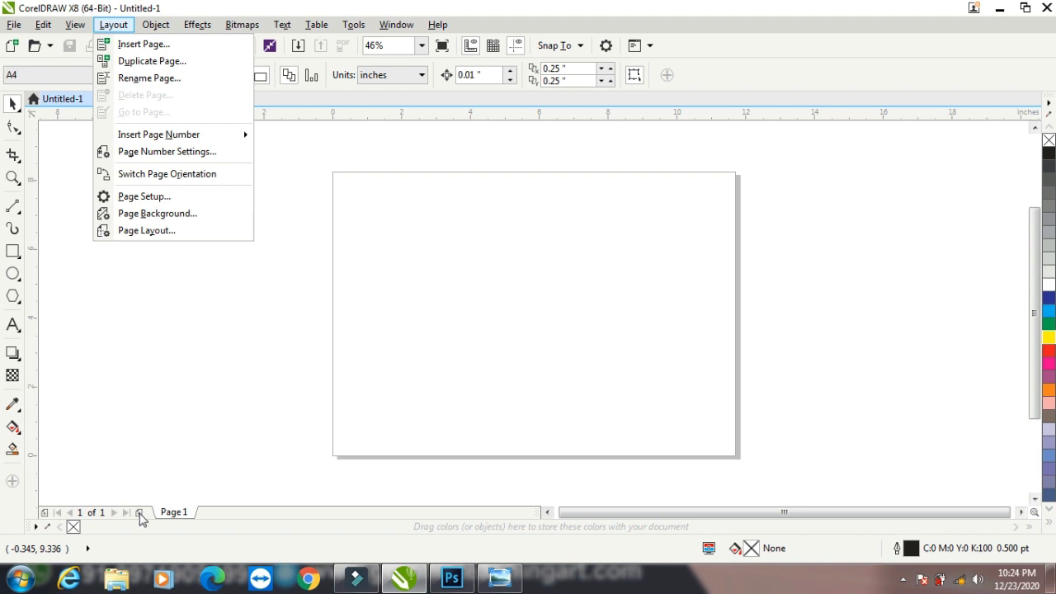
Add three blank pages after page 1 and return to page 1
left_click(140, 513)
left_click(140, 514)
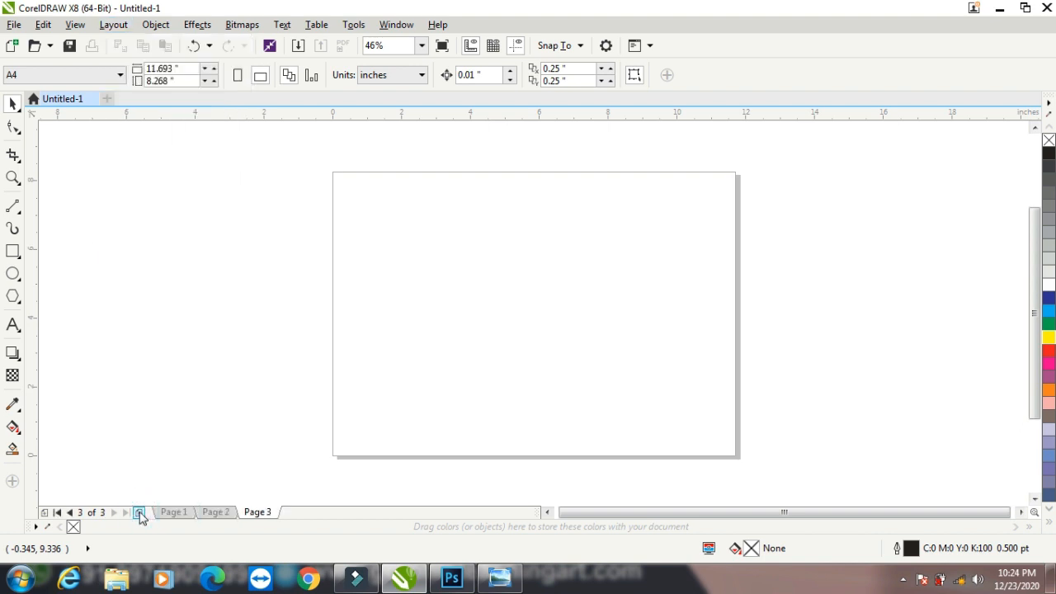
left_click(140, 513)
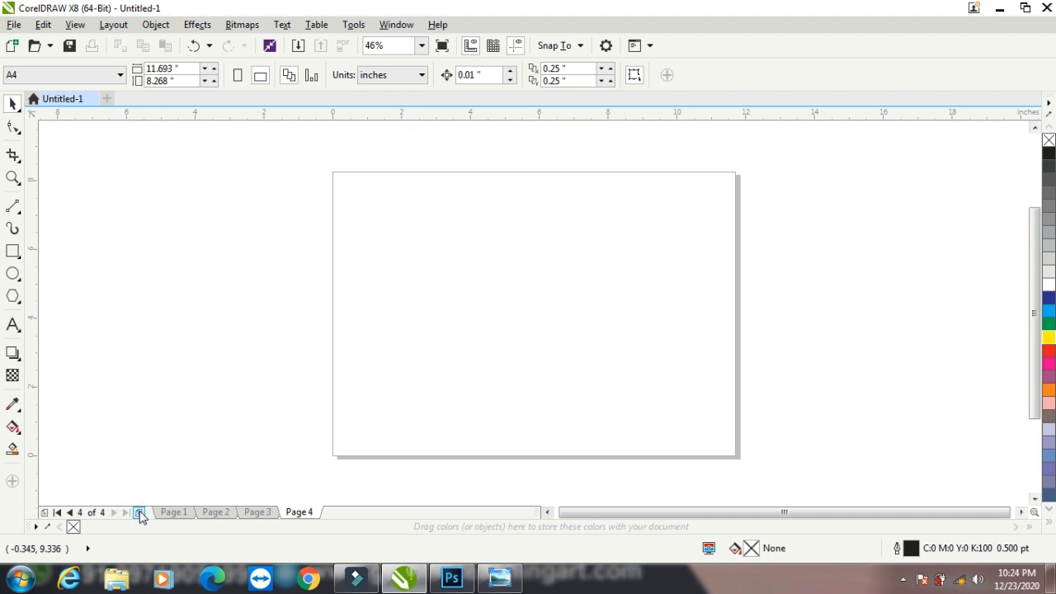
left_click(171, 512)
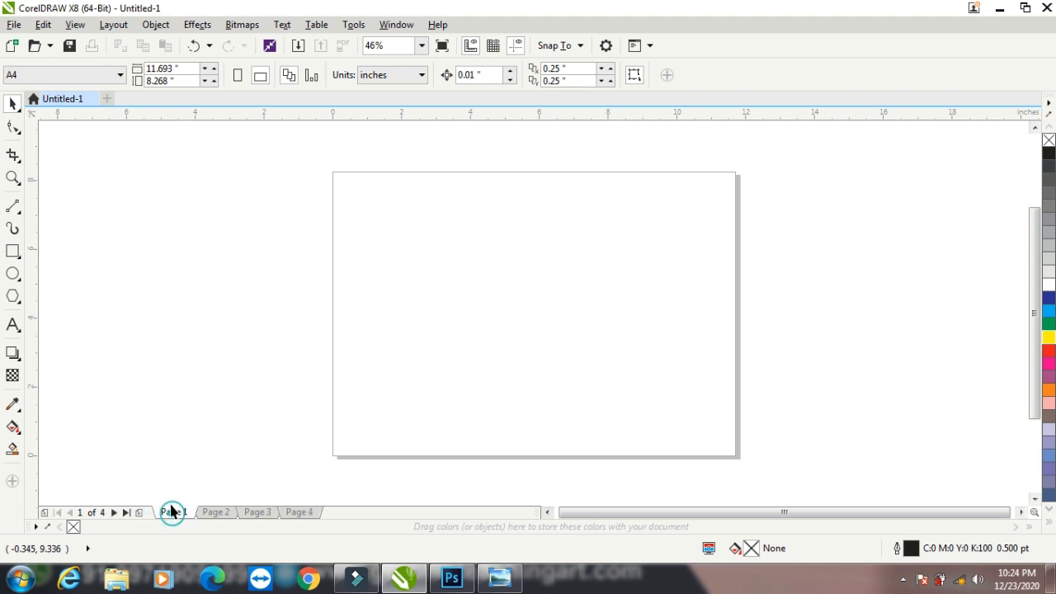
Create a new single-page A4 landscape document with CMYK colour mode and 300 dpi resolution
left_click(115, 26)
left_click(14, 51)
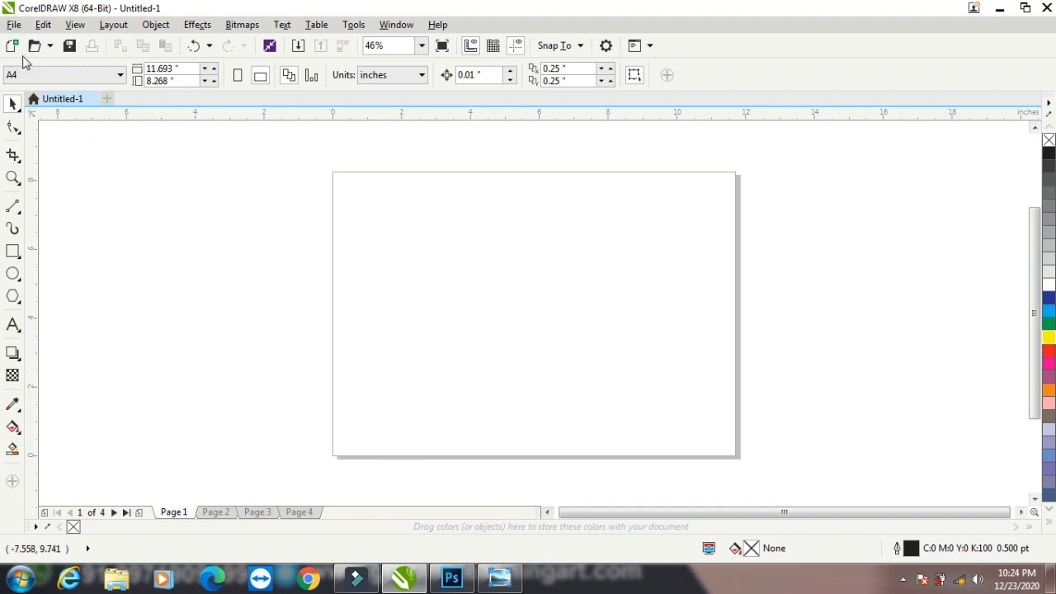
left_click(10, 48)
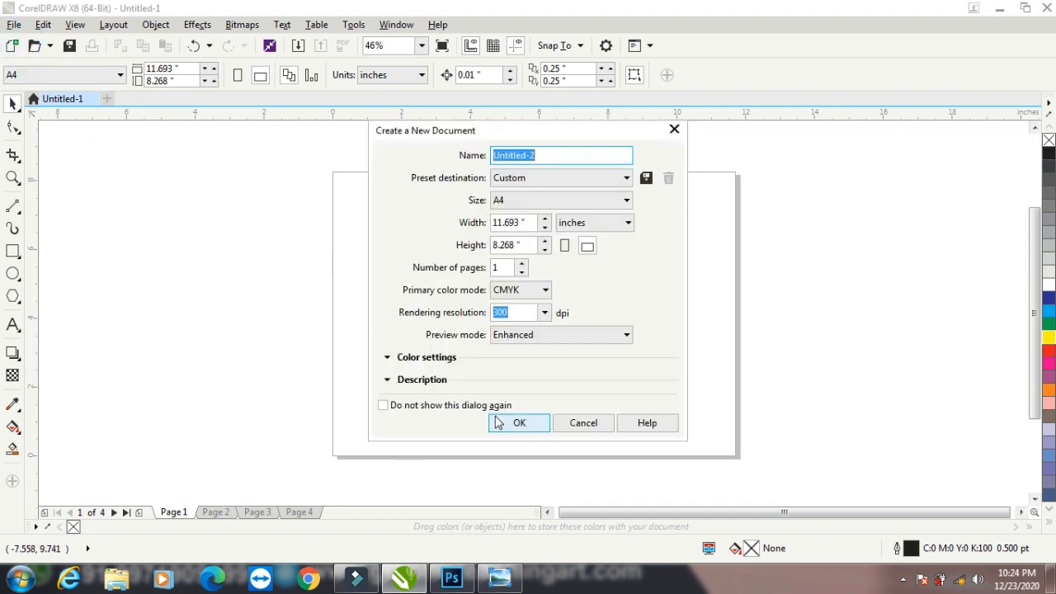
left_click(519, 421)
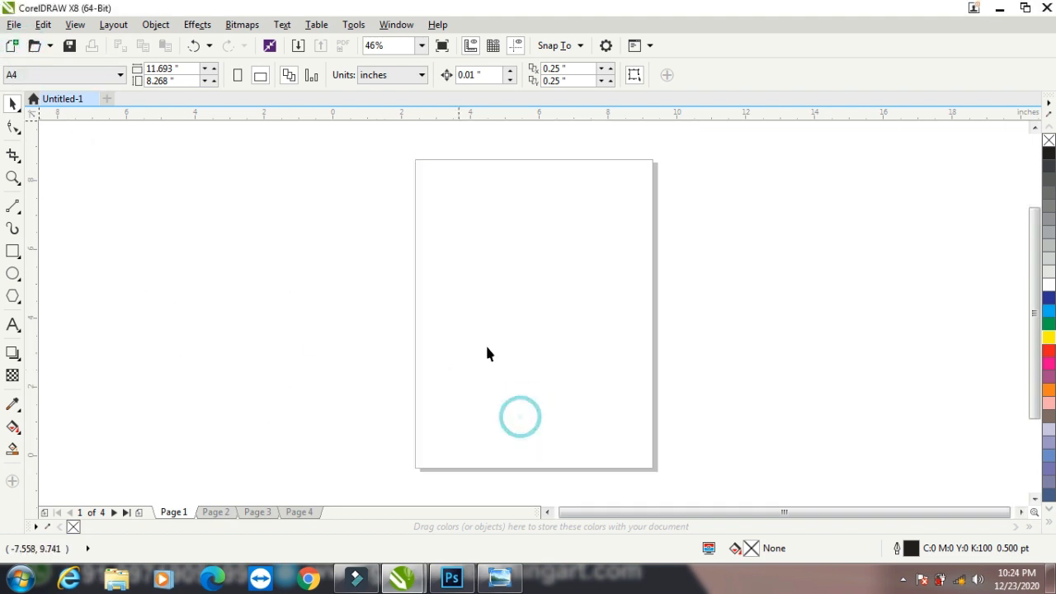
Insert nine pages before page 1 with a custom size of 5 inches wide by 7 inches high
left_click(113, 24)
left_click(142, 45)
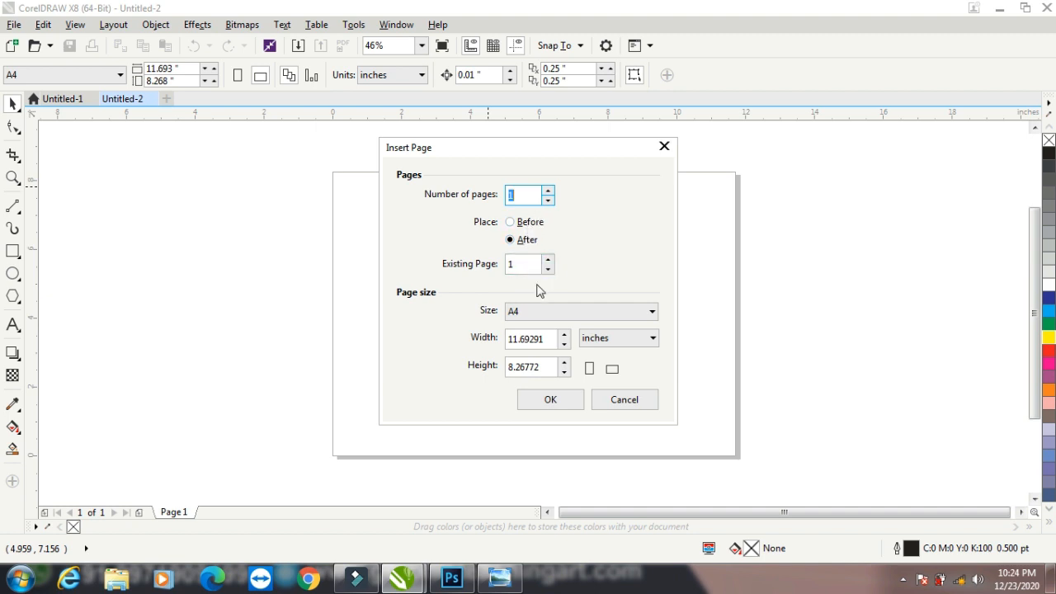
left_click(510, 221)
left_click_drag(524, 198, 497, 202)
left_click_drag(551, 339, 483, 353)
type("5")
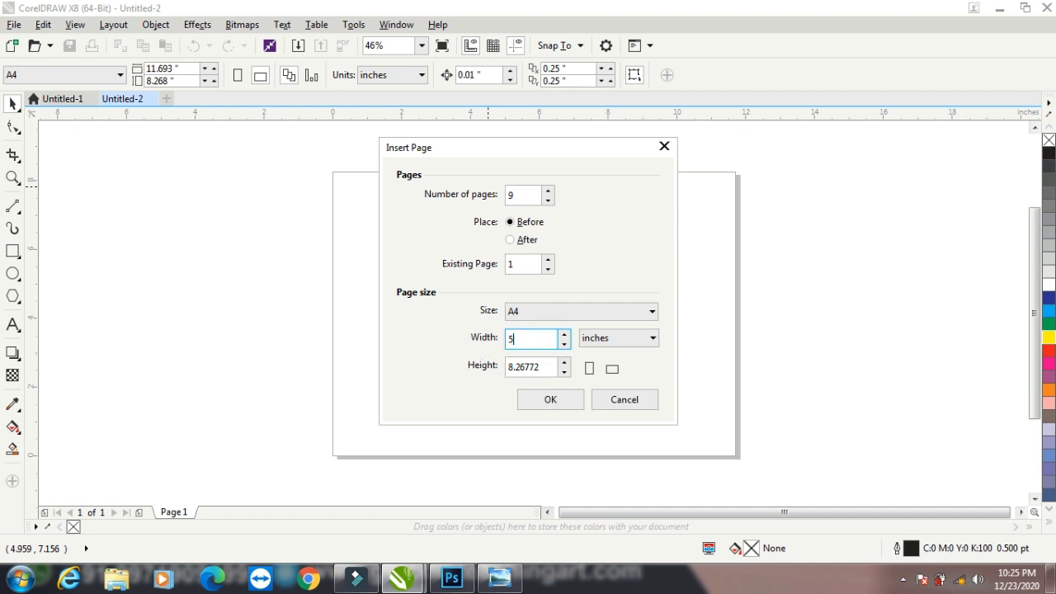
double_click(544, 365)
type("7")
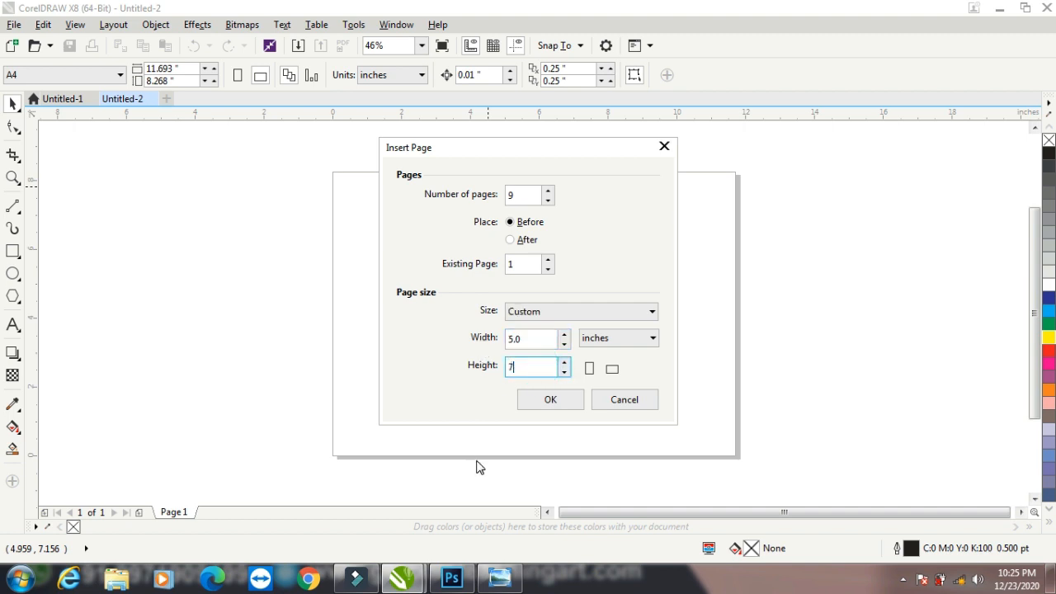
left_click(550, 401)
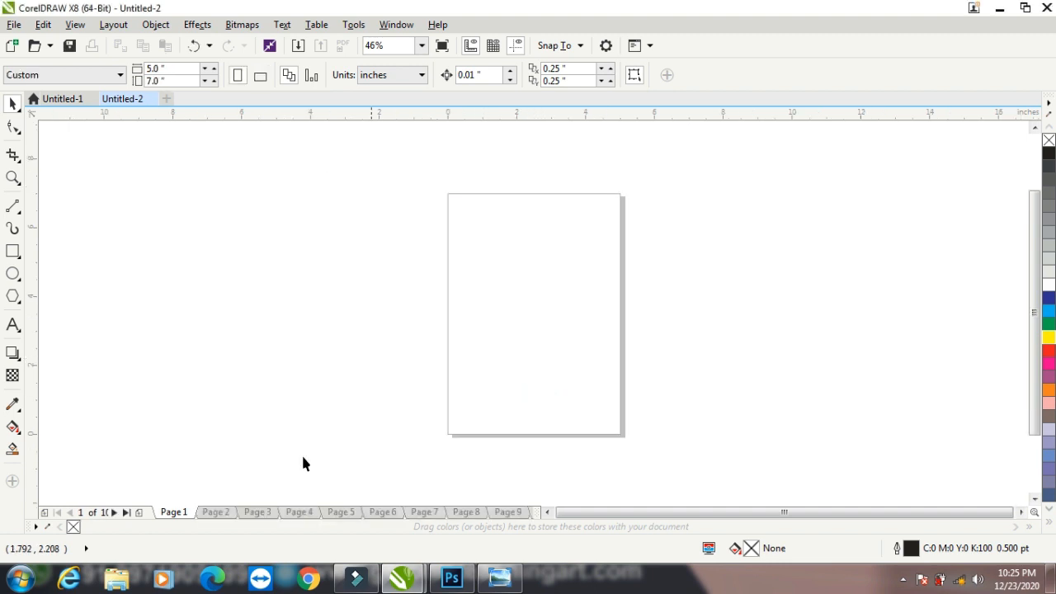
Compare the sizes of the inserted pages with the last page, and return to the first page
left_click(216, 513)
left_click(263, 512)
left_click(303, 512)
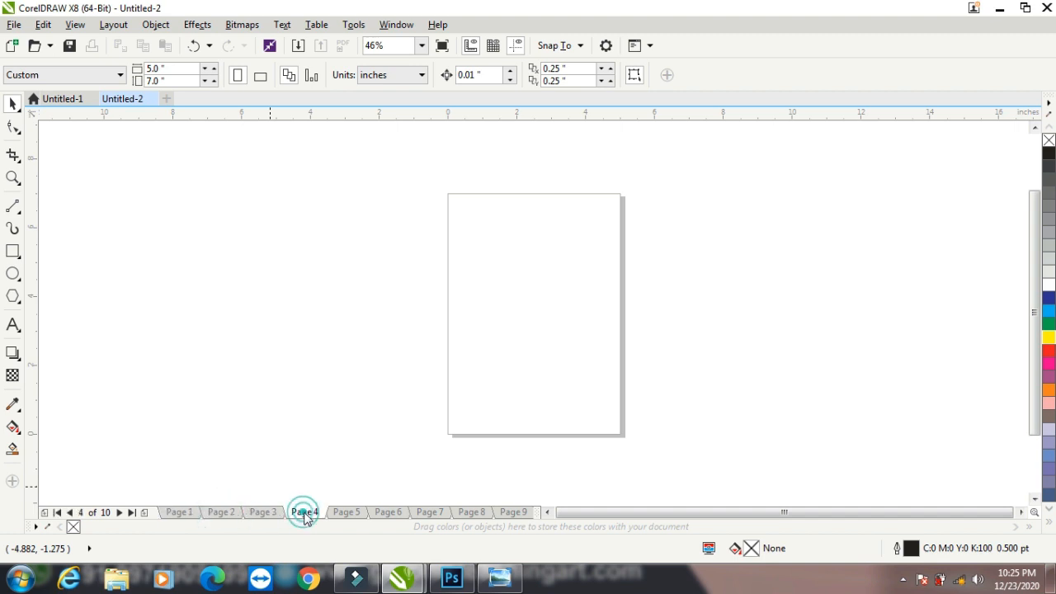
left_click(131, 513)
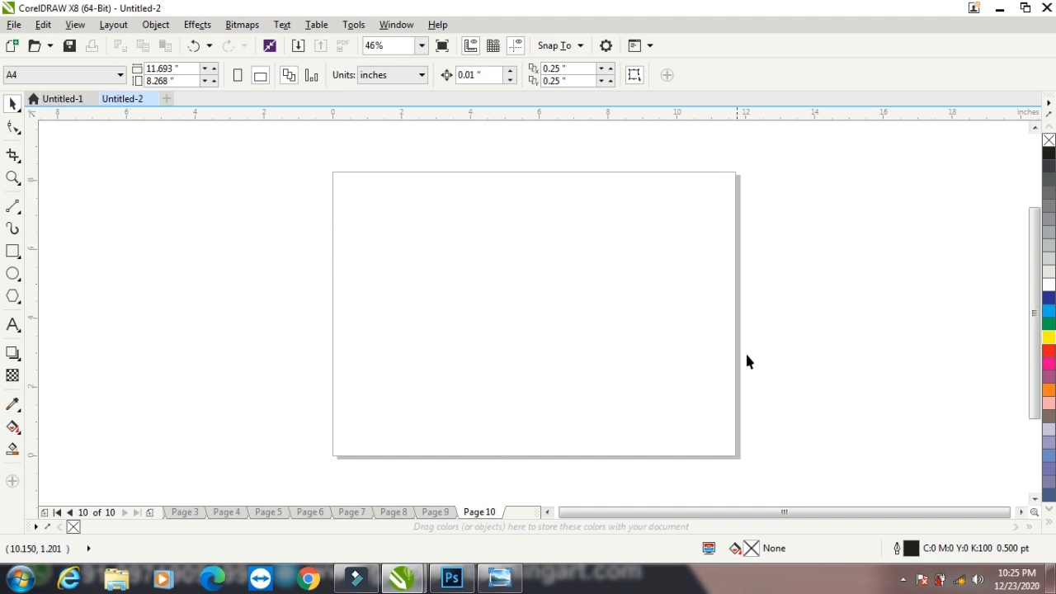
left_click(435, 512)
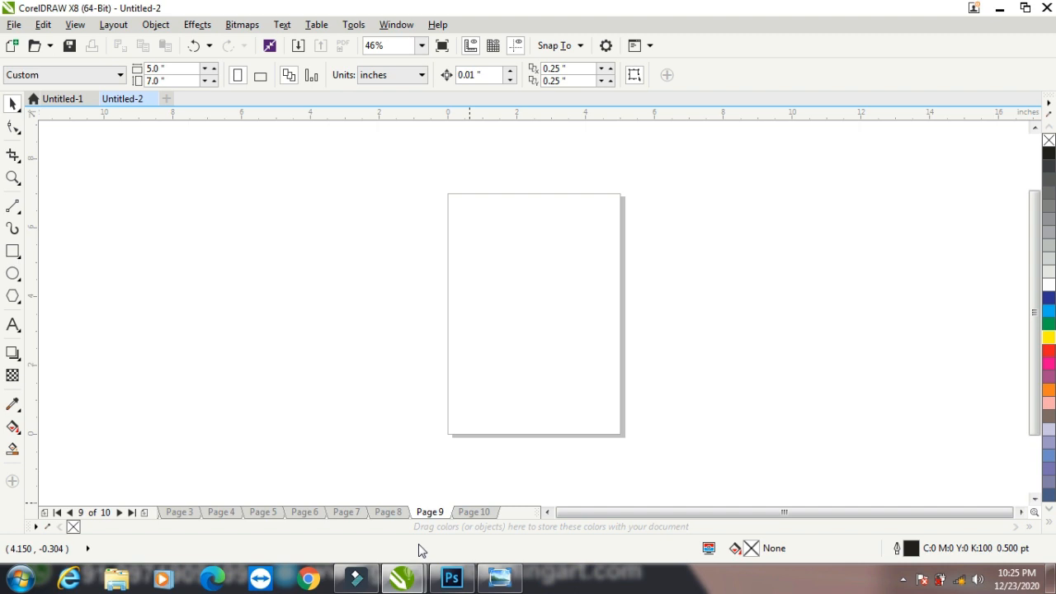
left_click(57, 512)
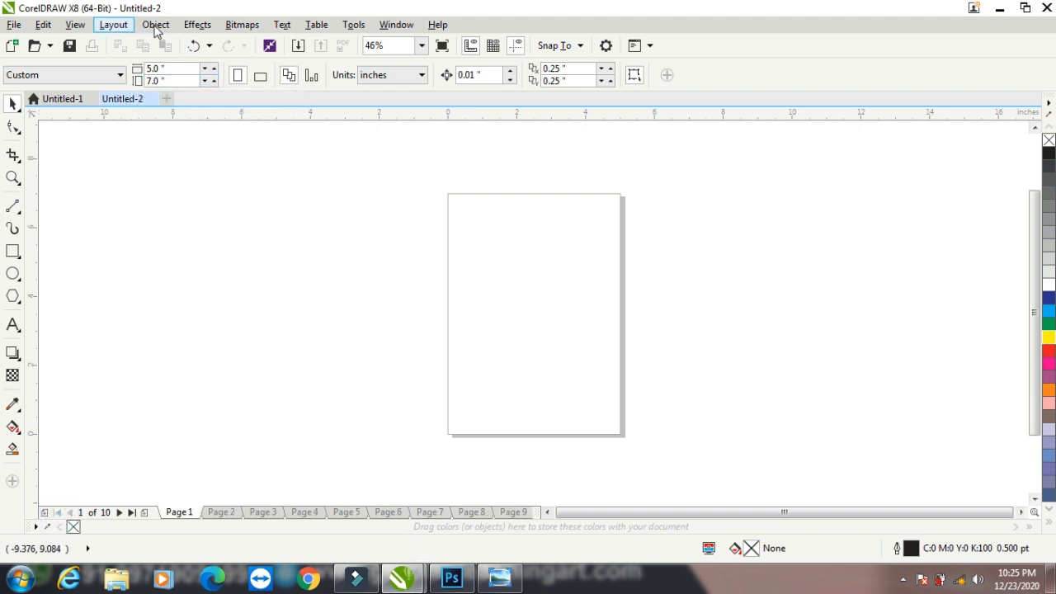
left_click(104, 26)
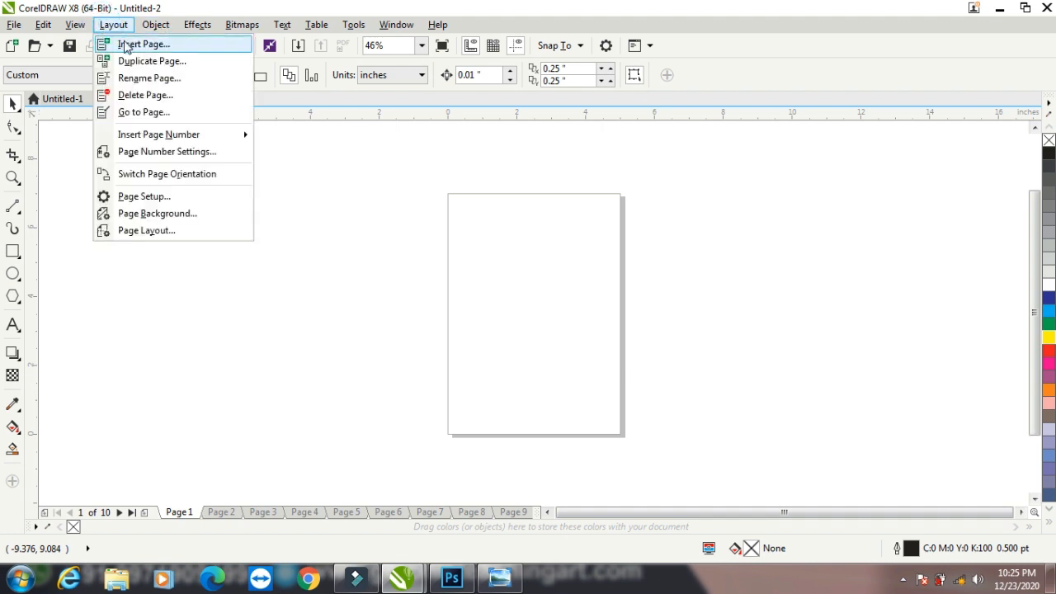
left_click(130, 42)
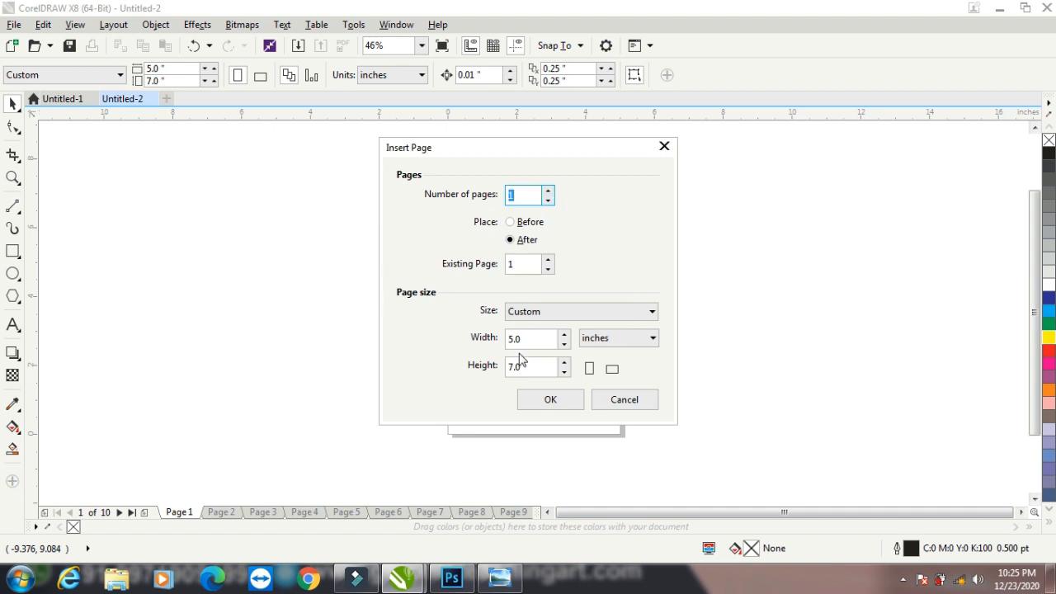
left_click(631, 402)
Create another new A4 landscape document and insert nine 2 by 2 inch pages after page 1
left_click(12, 45)
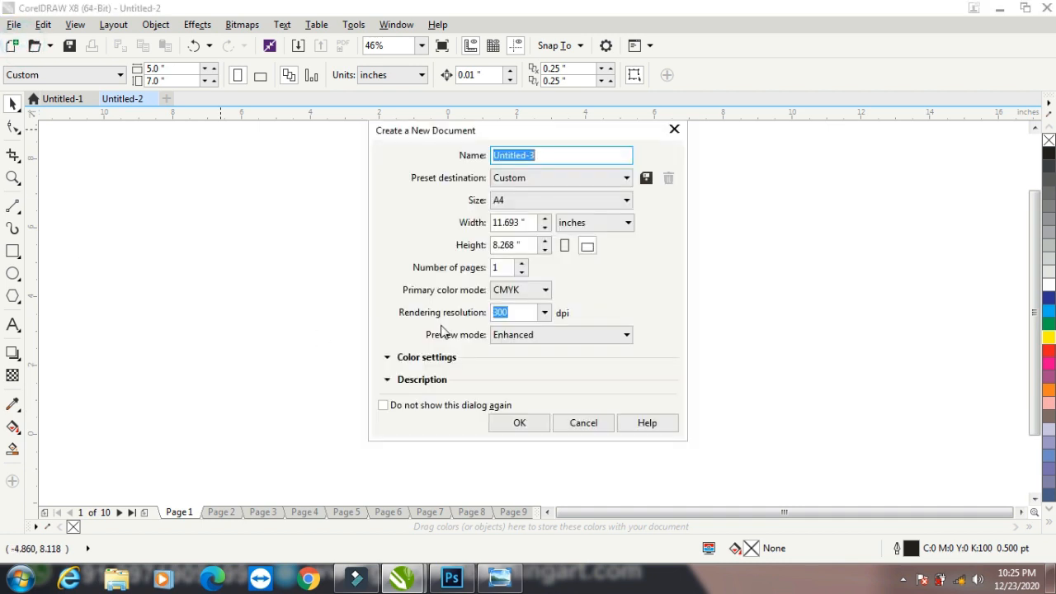
left_click(517, 423)
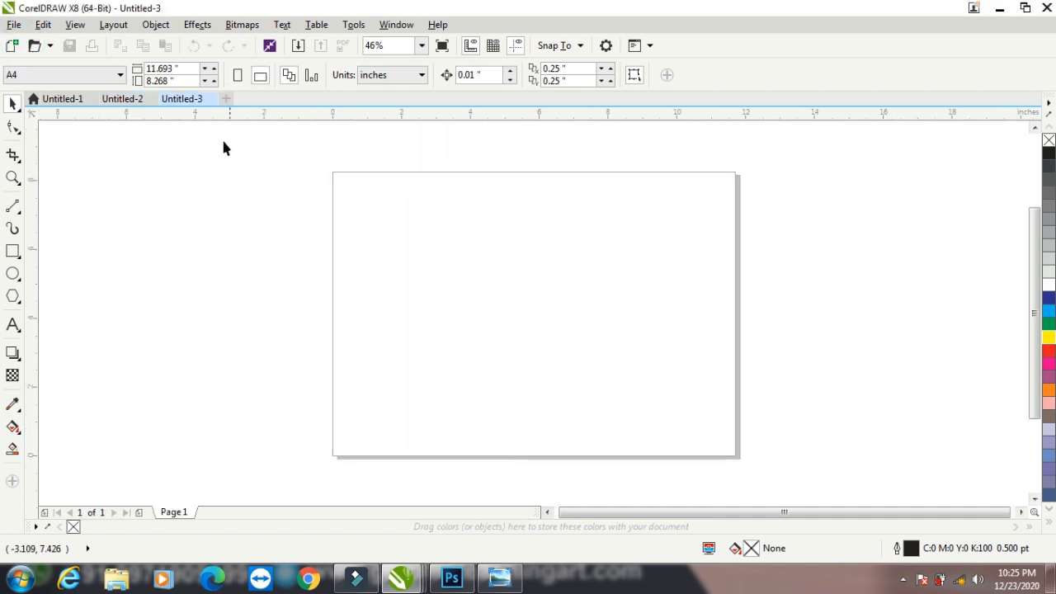
left_click(119, 29)
left_click(122, 43)
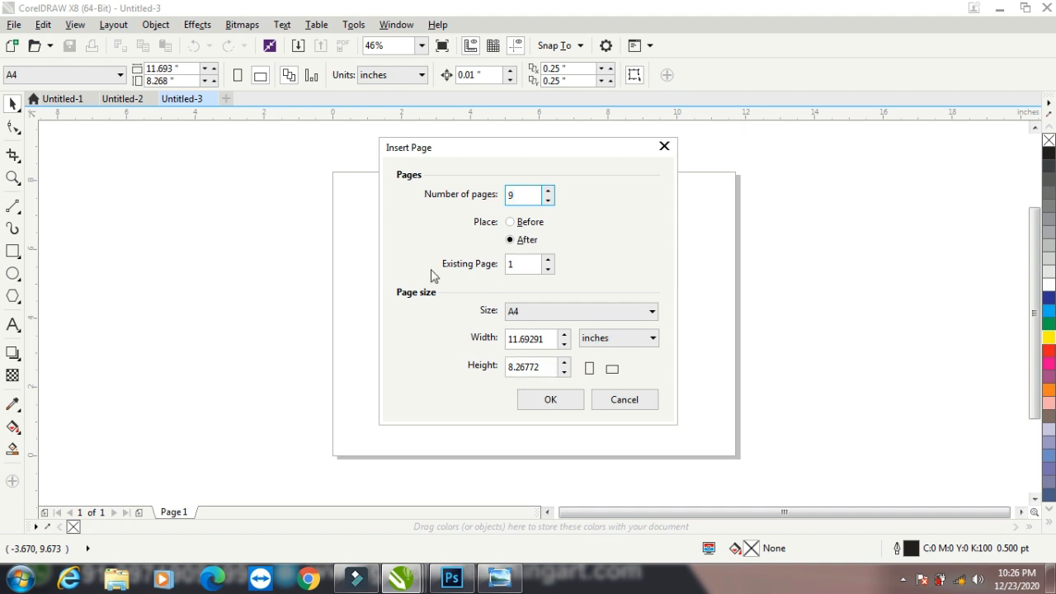
left_click_drag(544, 339, 466, 342)
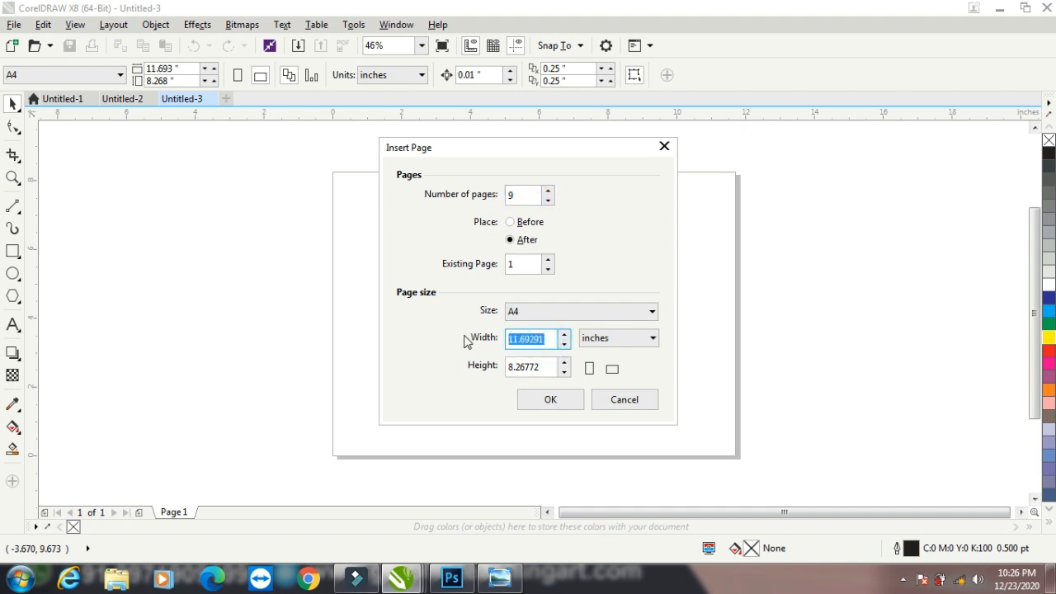
type("2")
double_click(542, 368)
type("2")
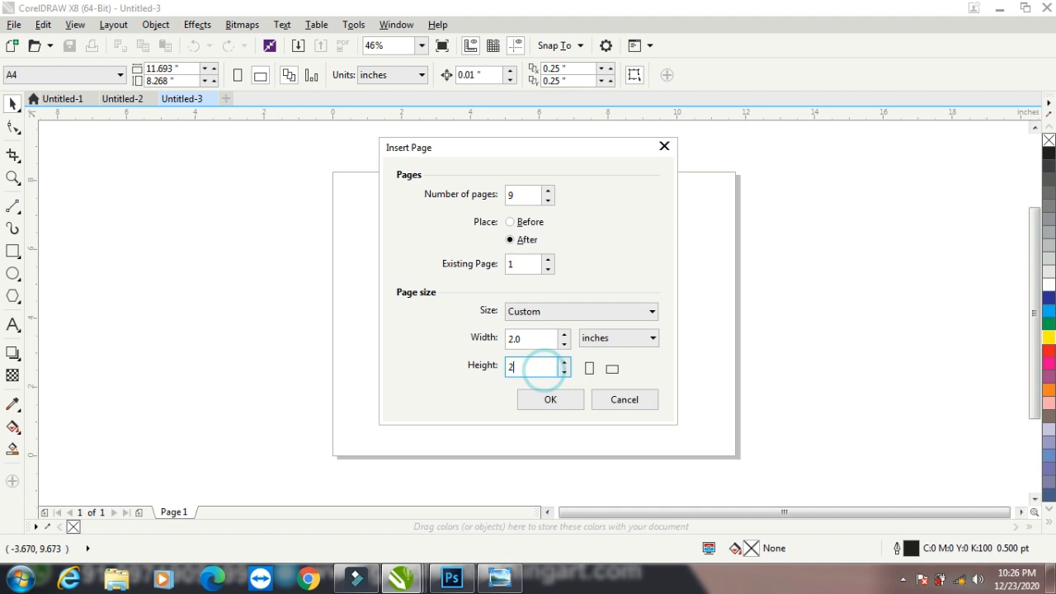
left_click(550, 400)
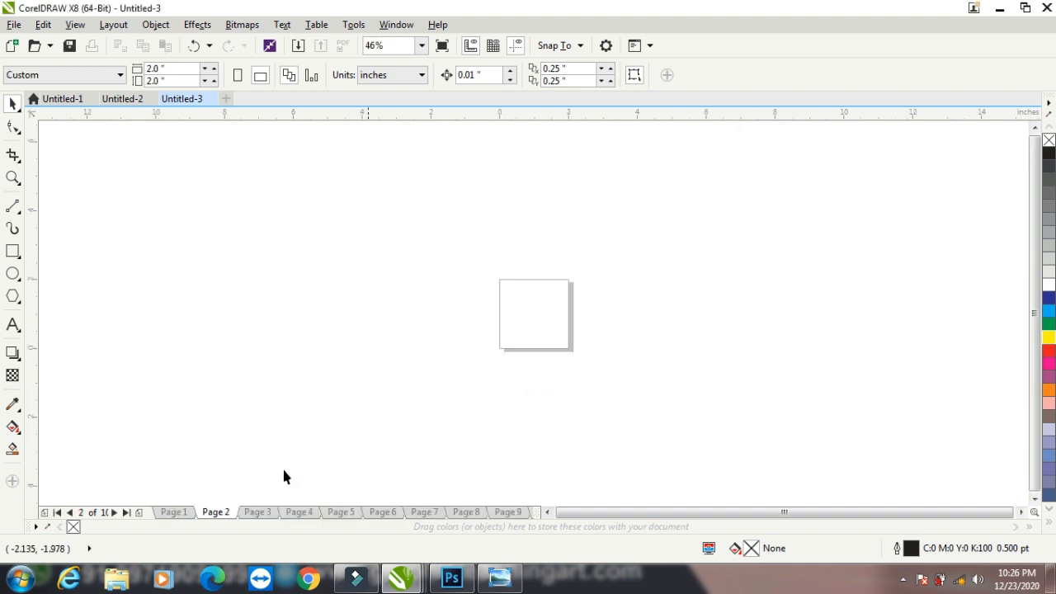
Go through the document from page 1 to page 10 to check the size of each page
left_click(180, 514)
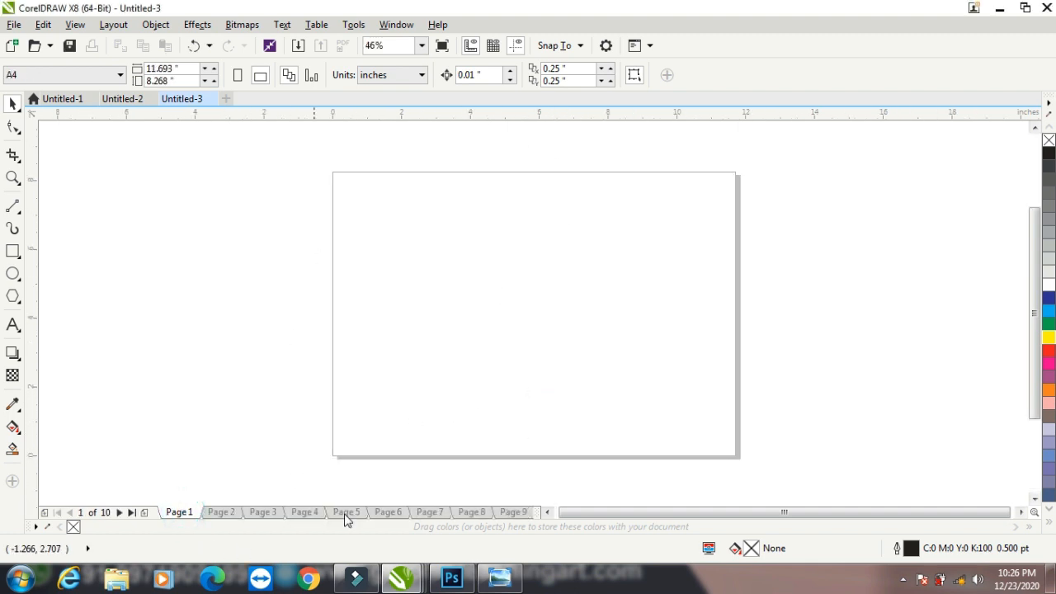
left_click(221, 513)
left_click(262, 513)
left_click(302, 511)
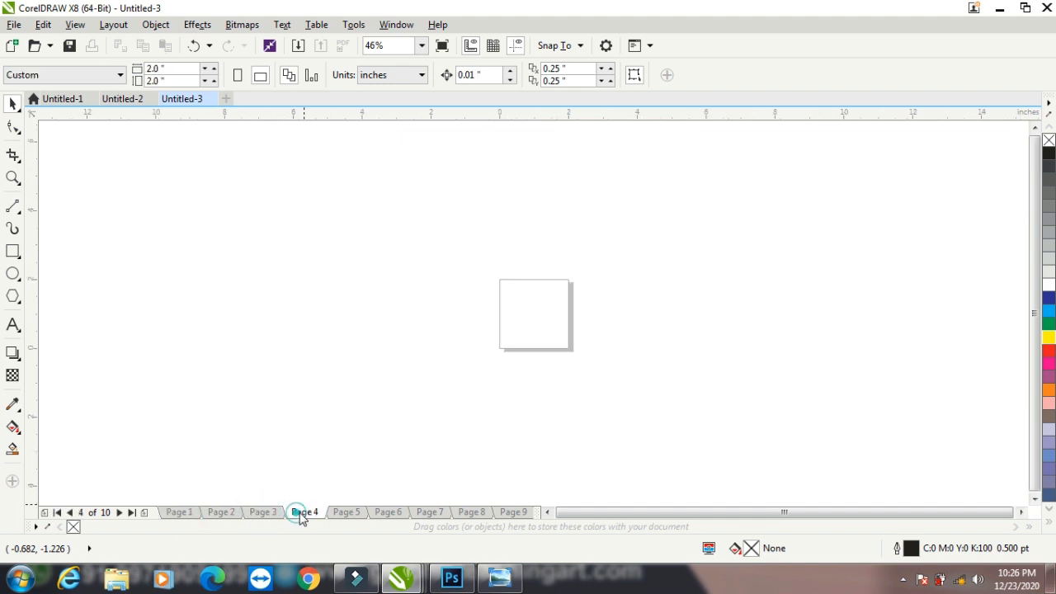
left_click(119, 512)
left_click(121, 513)
left_click(120, 513)
left_click(120, 513)
left_click(120, 513)
left_click(121, 513)
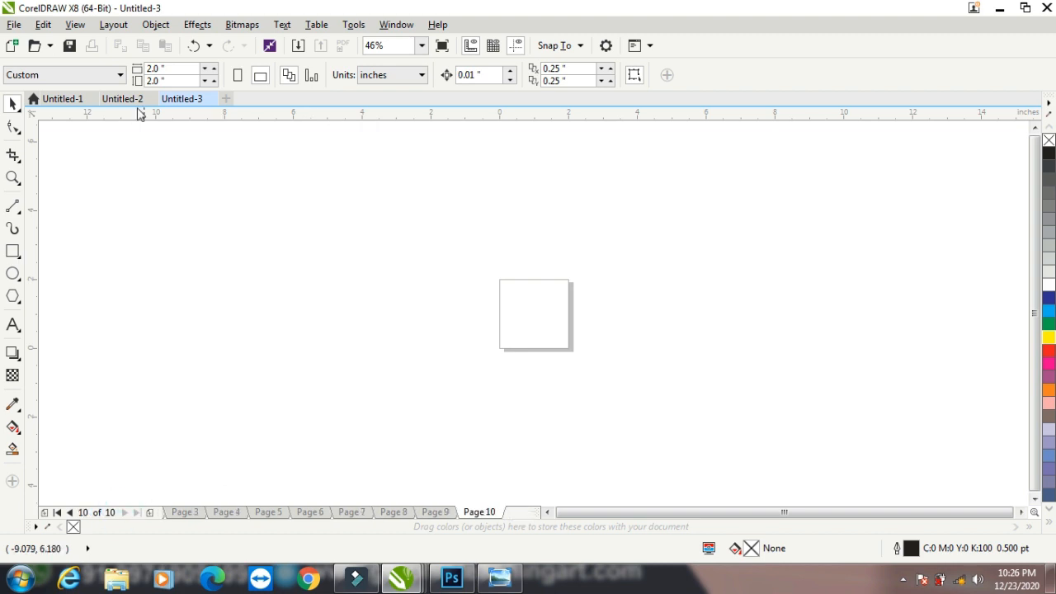
Insert one page after page 10, 7 inches wide and 2 inches high
left_click(114, 25)
left_click(124, 44)
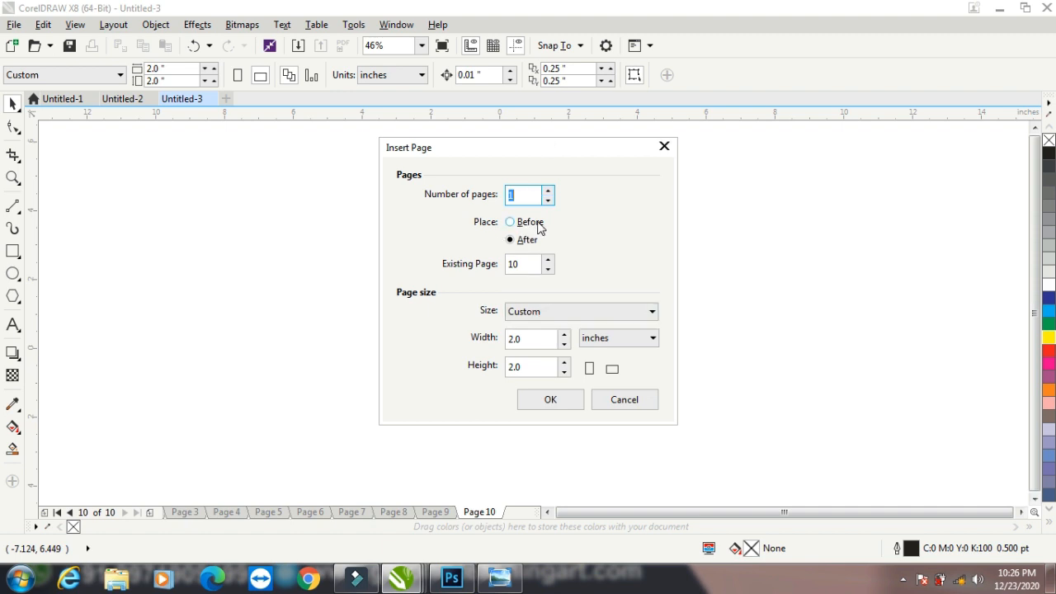
left_click(517, 241)
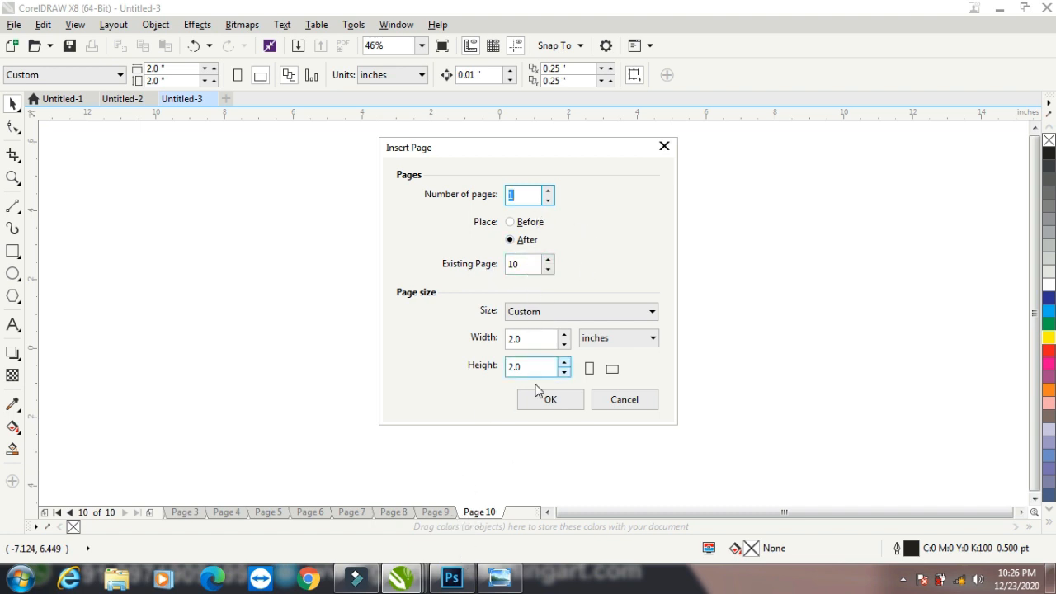
left_click(534, 338)
type("7")
left_click(559, 400)
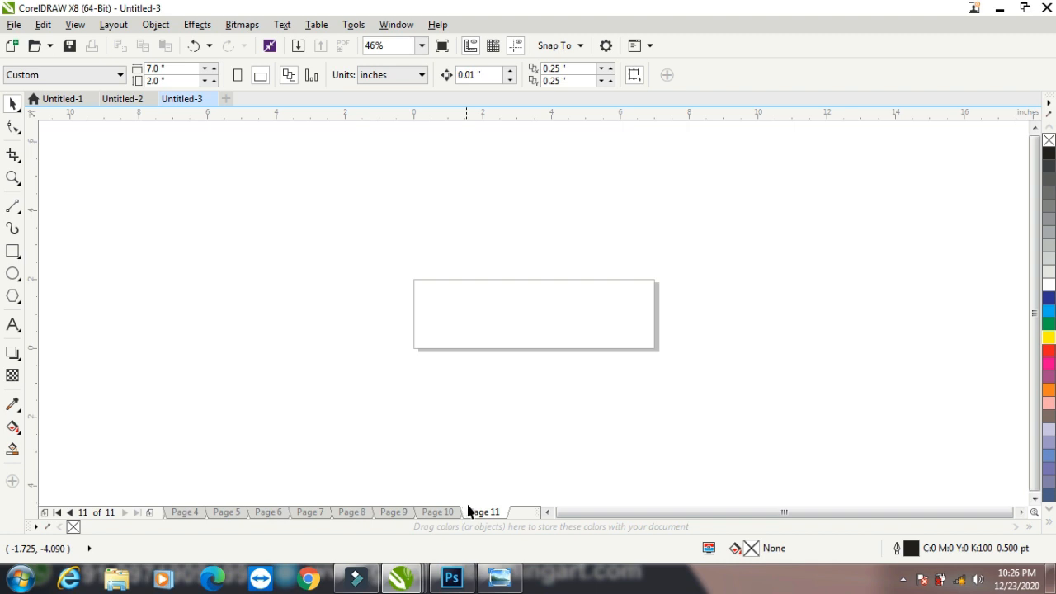
Review the page size presets and measurement units offered for inserting a page, without adding one
left_click(114, 25)
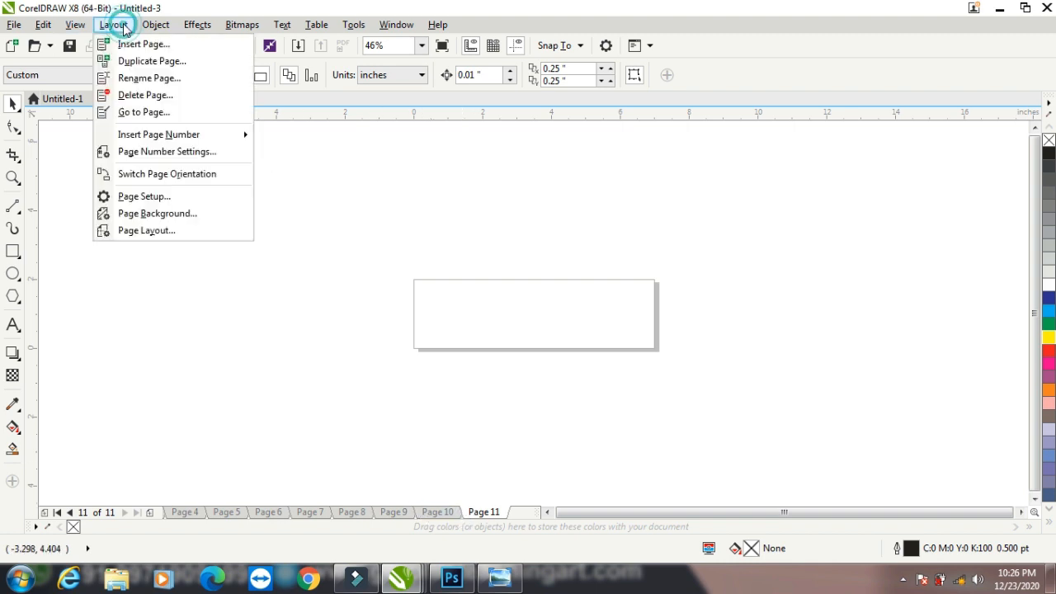
left_click(128, 43)
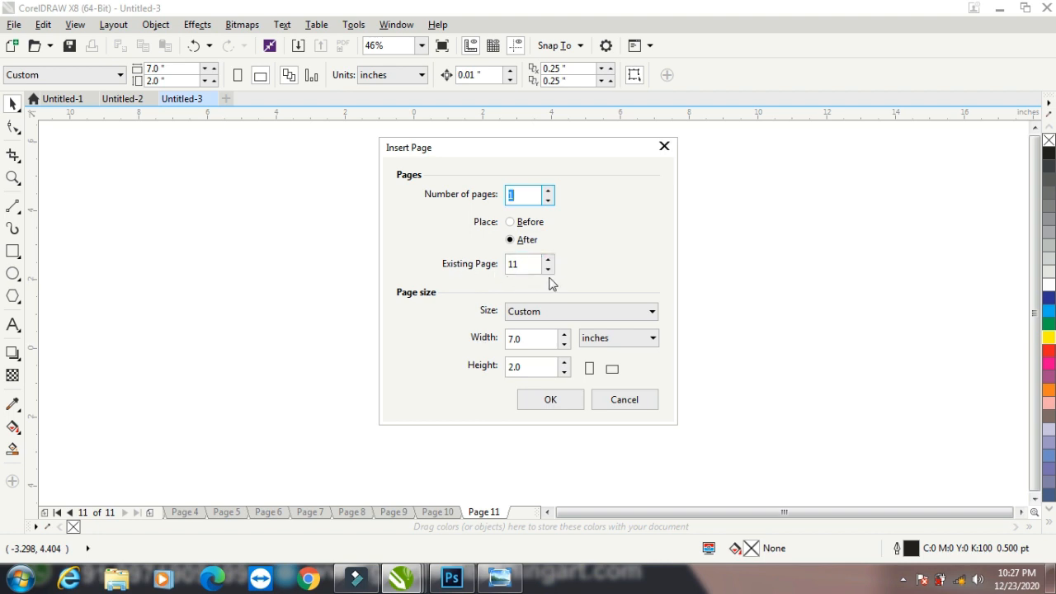
left_click(566, 311)
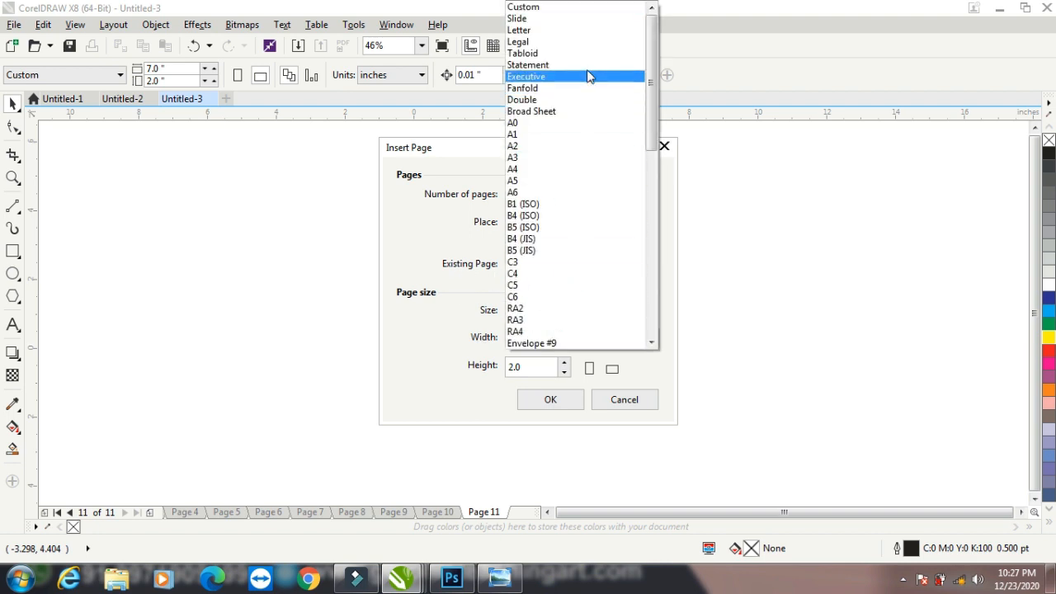
left_click(432, 323)
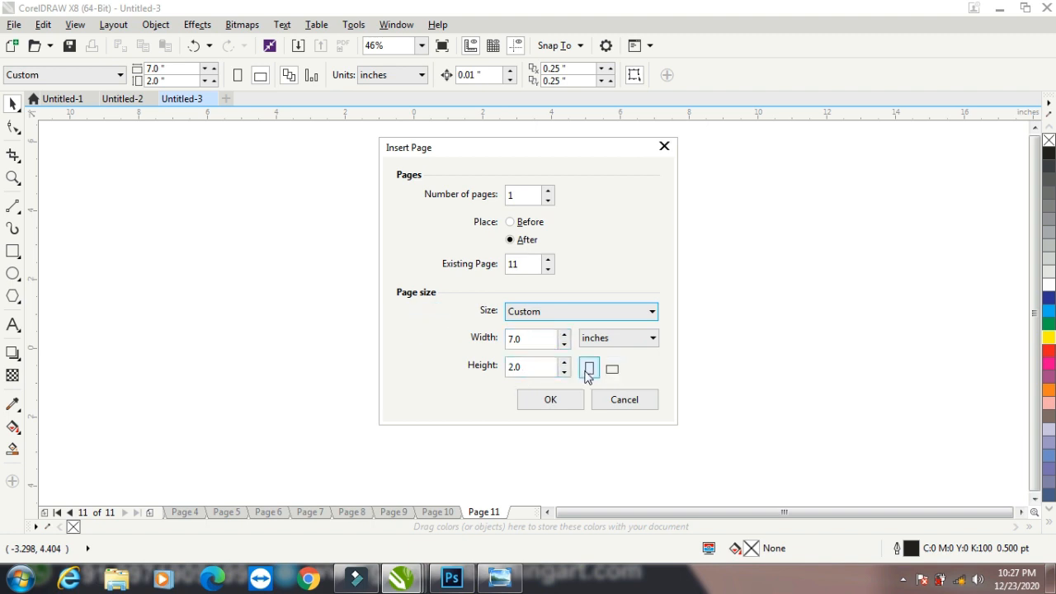
left_click(632, 342)
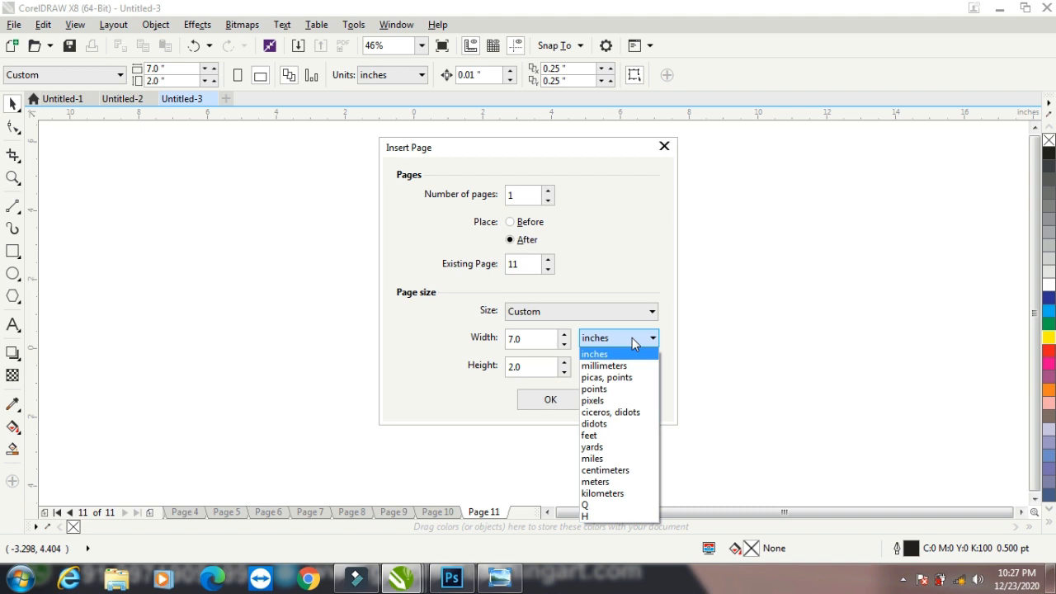
left_click(656, 242)
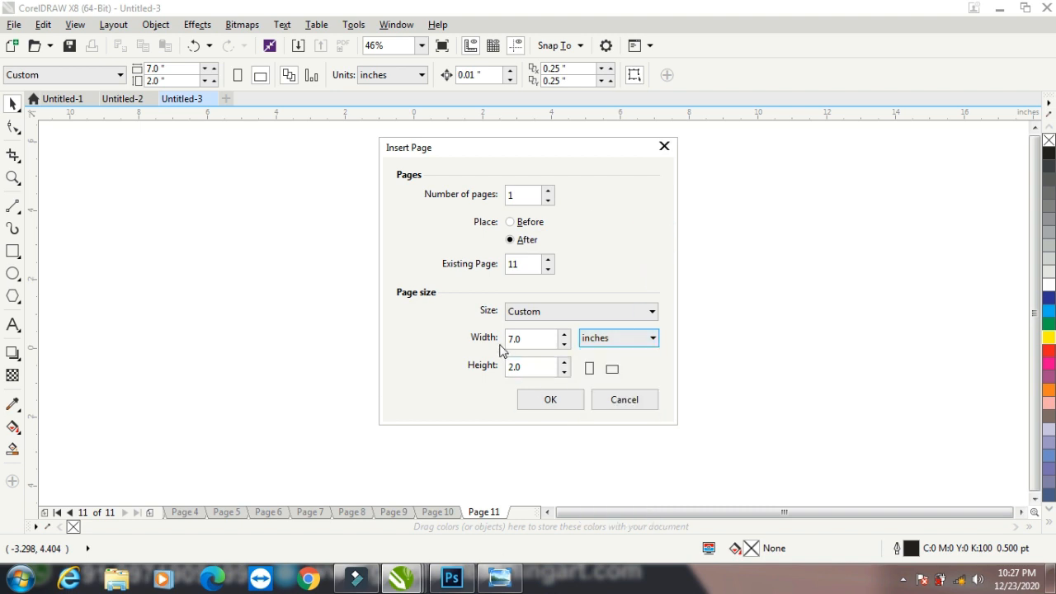
left_click(621, 401)
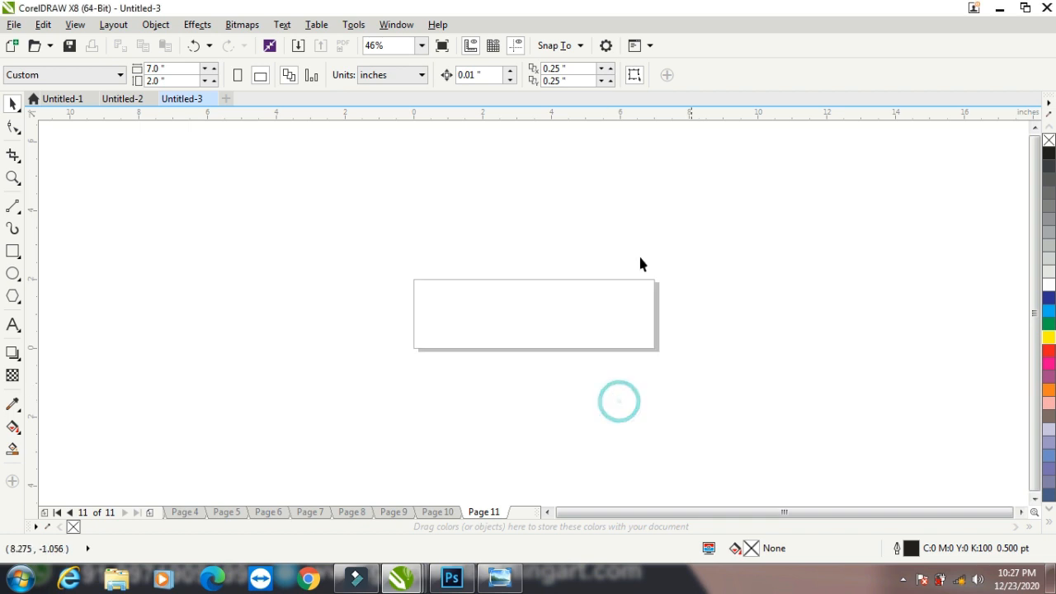
Create another new blank A4 landscape document
left_click(115, 25)
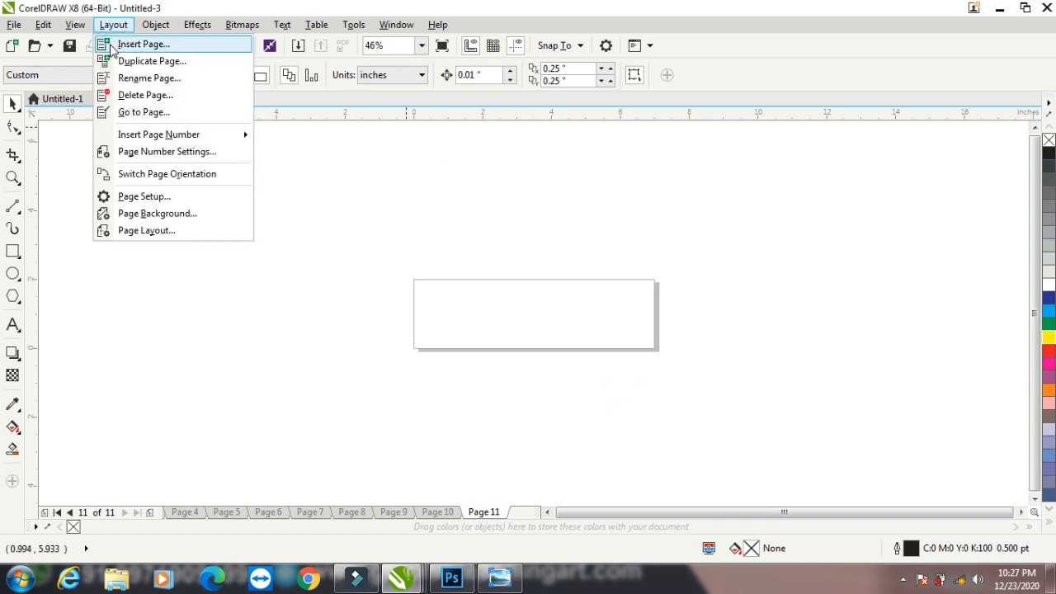
left_click(14, 25)
left_click(23, 43)
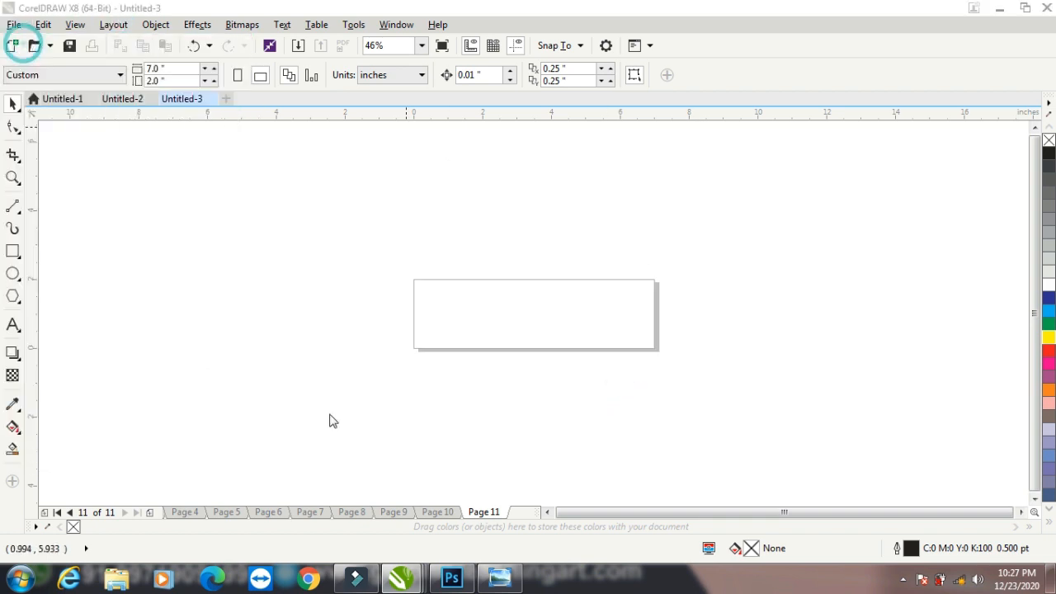
left_click(518, 424)
Draw a rectangle about 3.9 by 3.4 inches near the middle of page 1 and fill it with cyan
left_click(14, 252)
left_click_drag(444, 230, 580, 348)
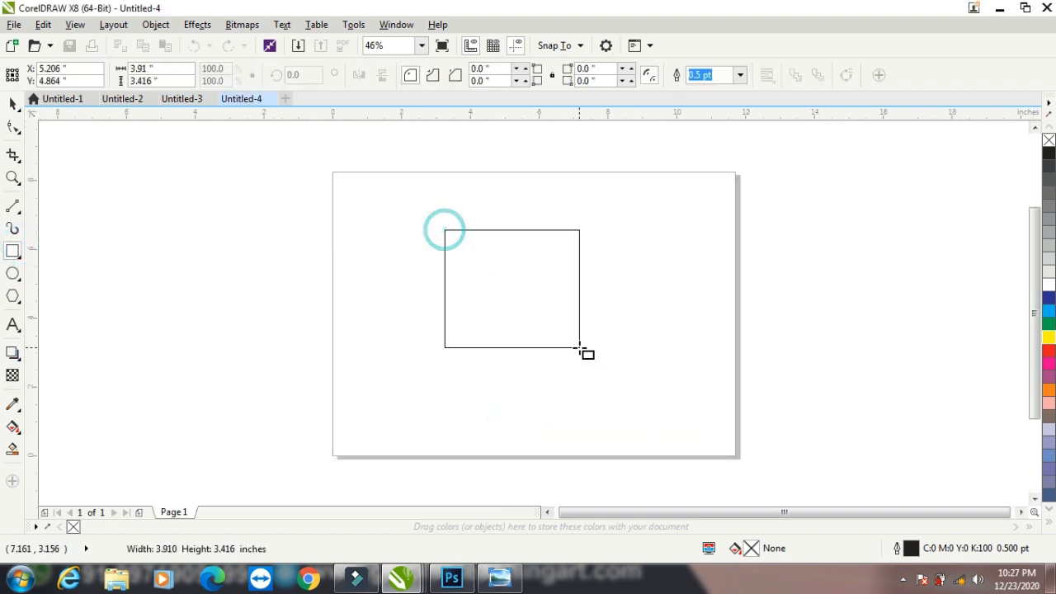
left_click(1048, 310)
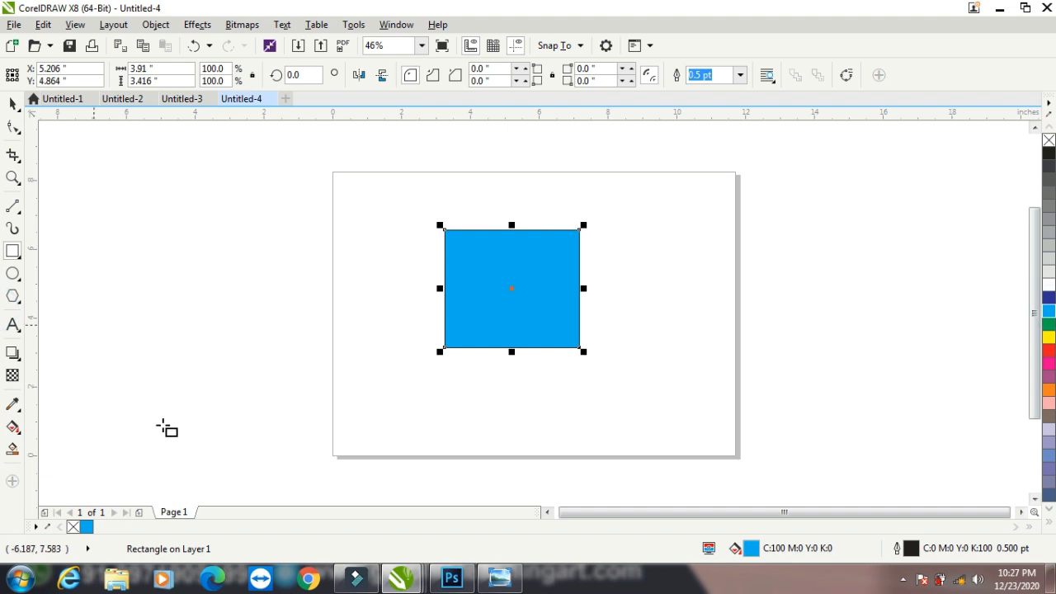
left_click(12, 104)
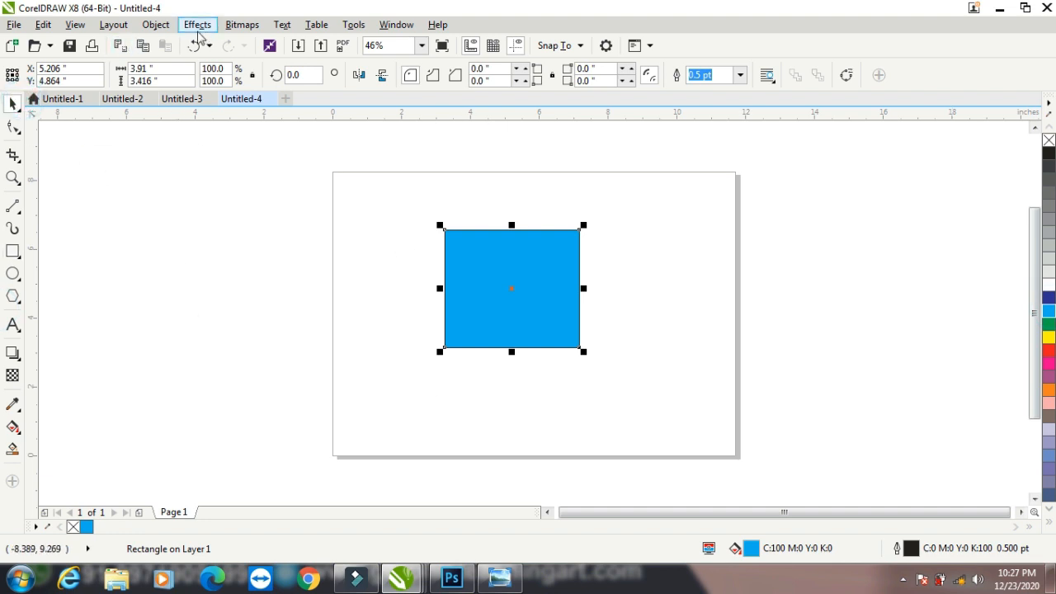
Duplicate page 1, copying its layers only and placing the new page after it
left_click(113, 23)
left_click(153, 60)
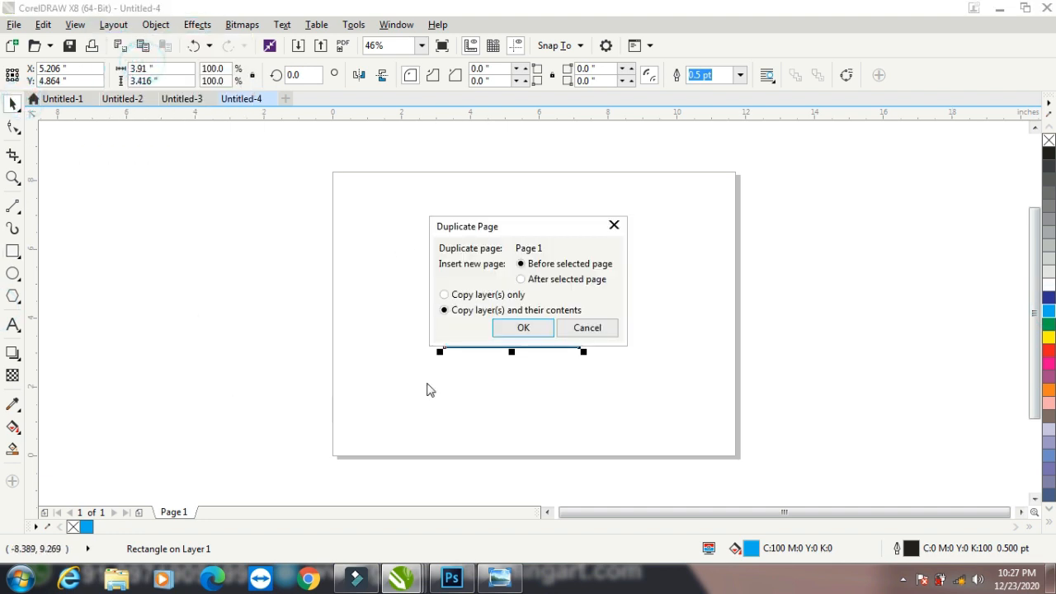
left_click(460, 295)
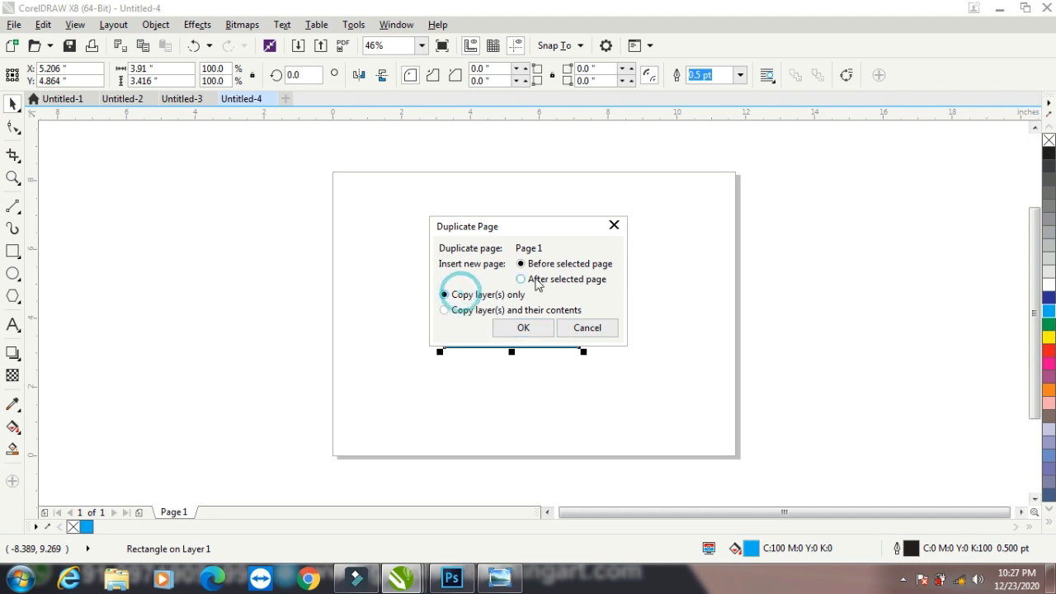
left_click(547, 279)
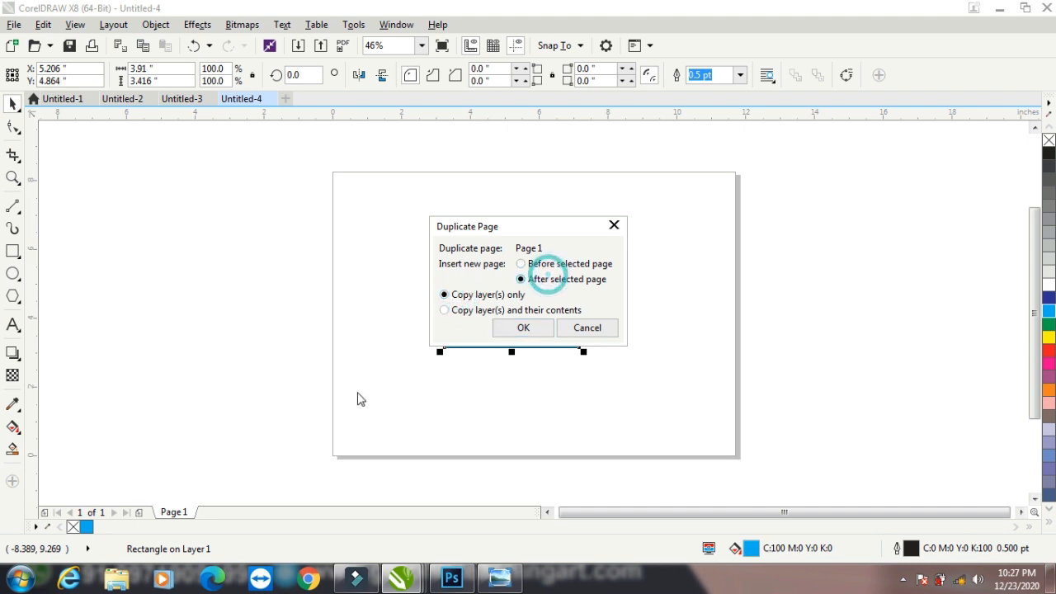
left_click(532, 330)
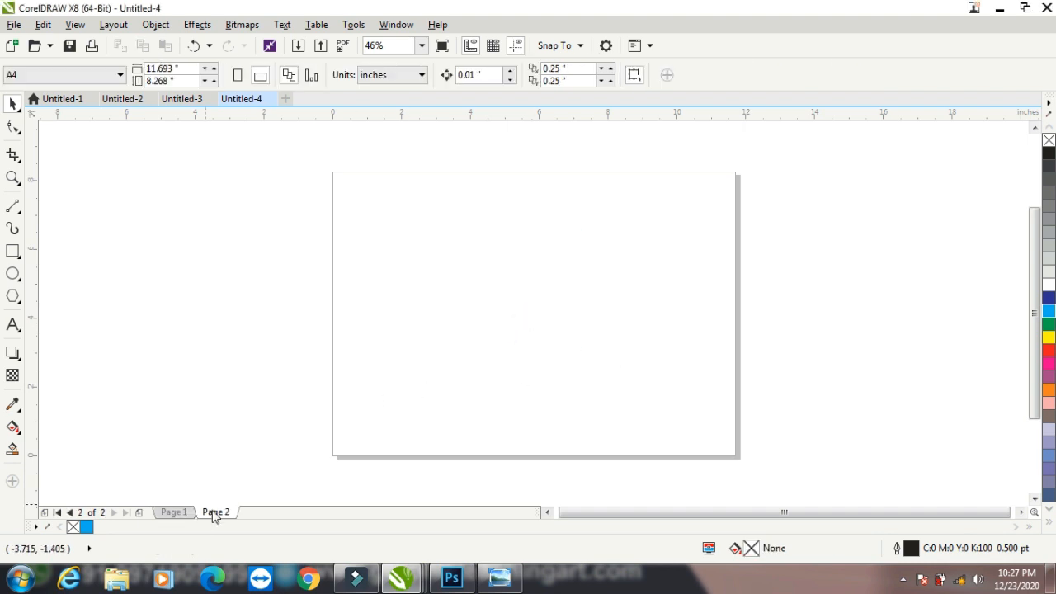
Duplicate page 1 with its layers and their contents, placing the copy before it, and compare pages 2 and 3, returning to page 2
left_click(175, 513)
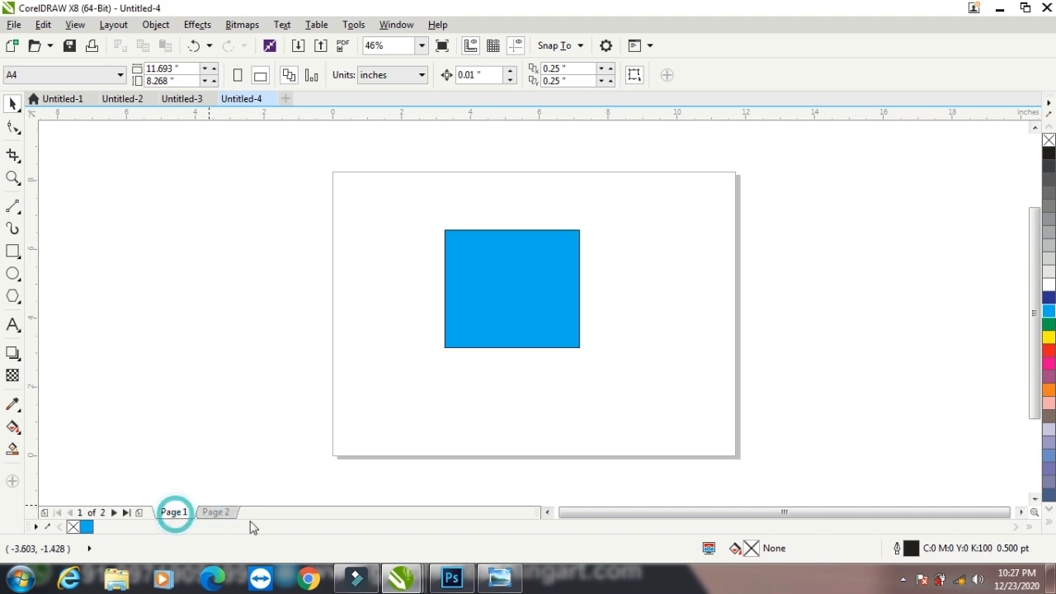
left_click(113, 25)
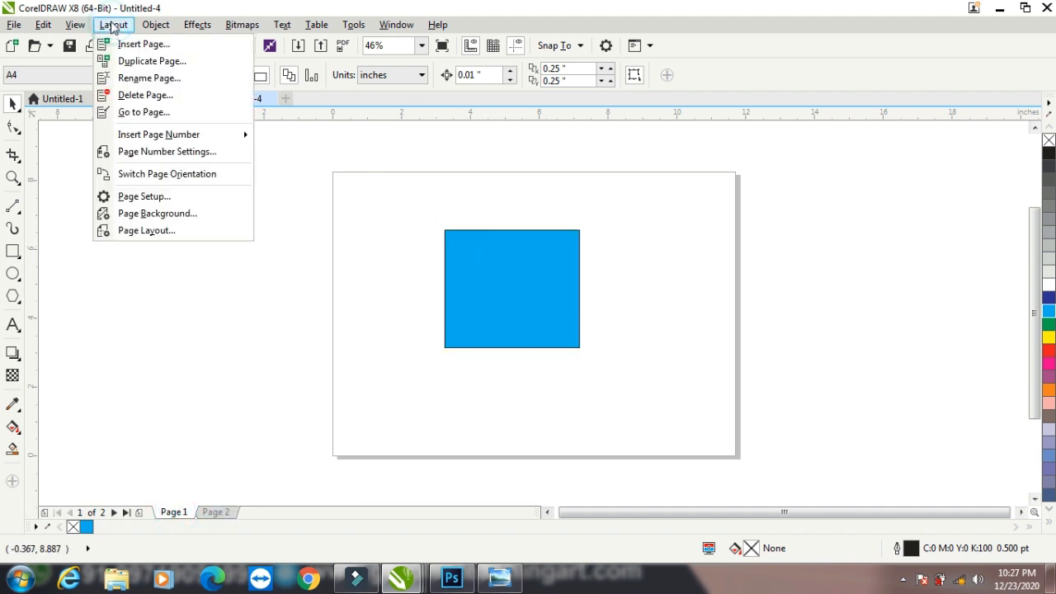
left_click(164, 63)
left_click(538, 269)
left_click(460, 311)
left_click(524, 327)
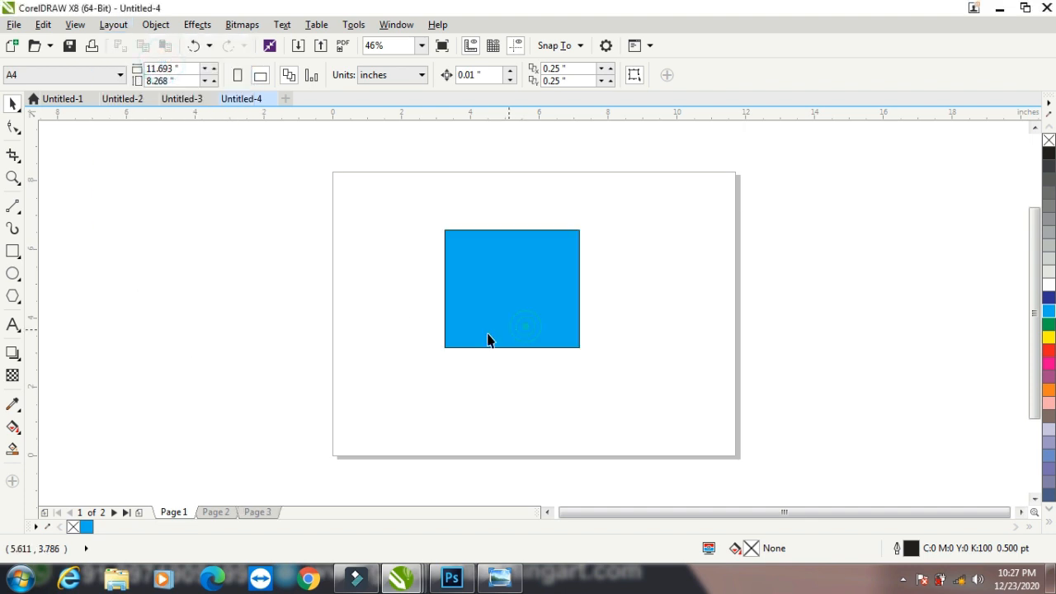
left_click(215, 513)
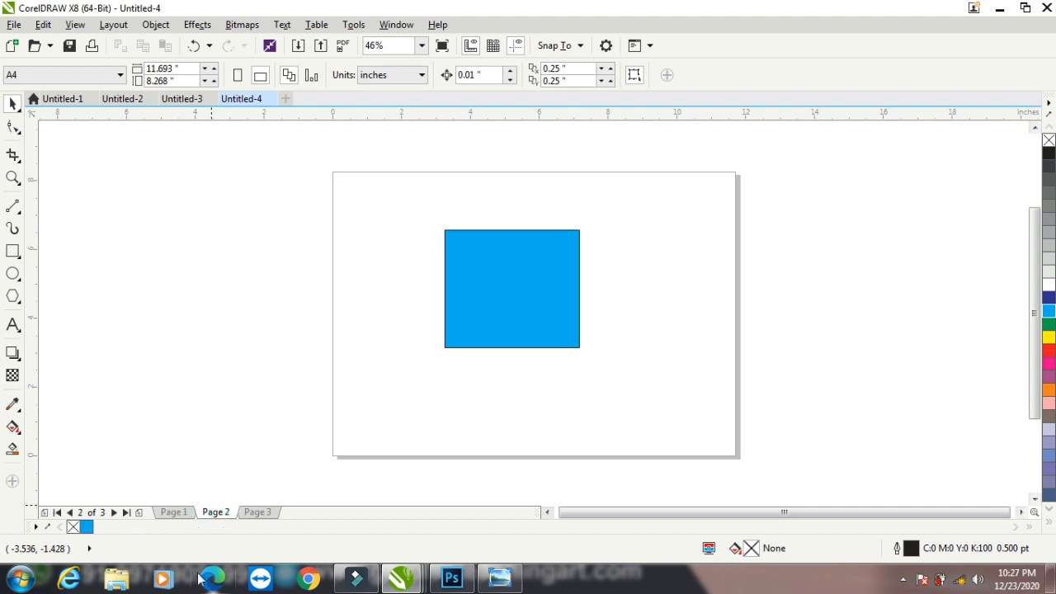
left_click(255, 513)
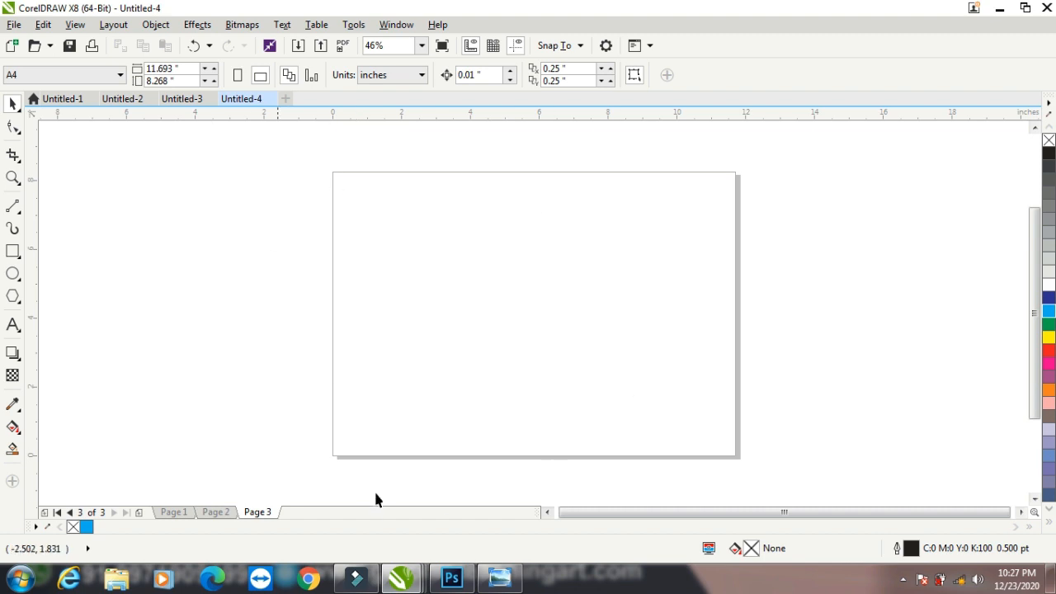
left_click(216, 512)
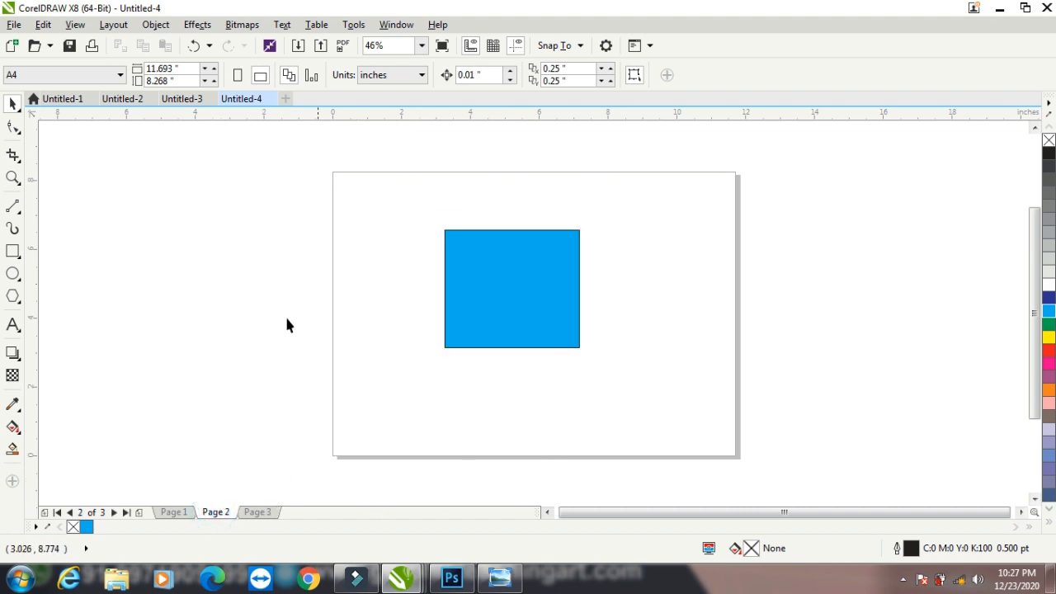
Review the placement and layer-copying options for duplicating page 2, without creating a copy
left_click(113, 25)
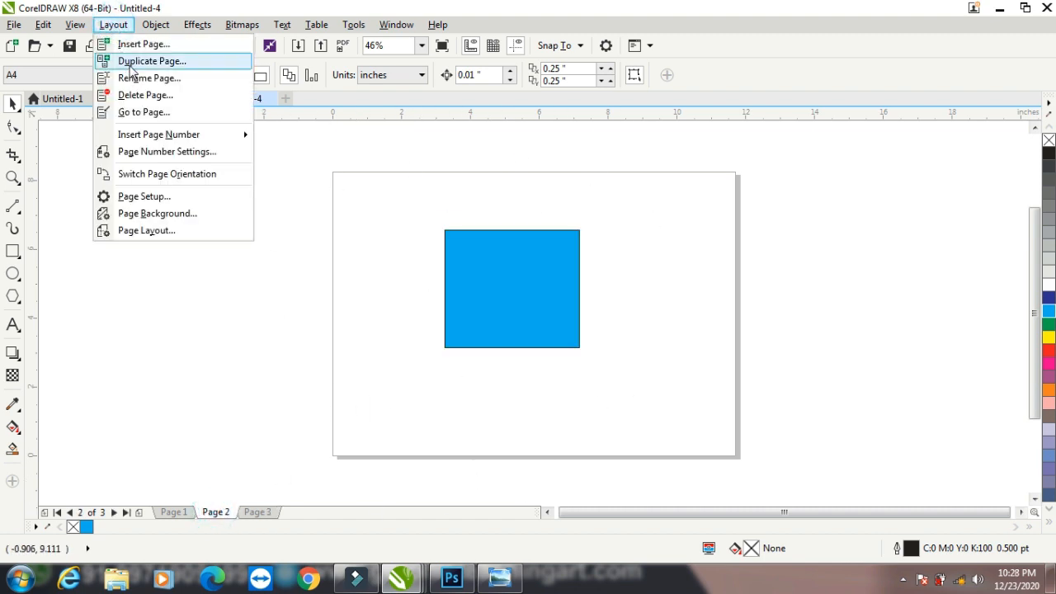
left_click(134, 59)
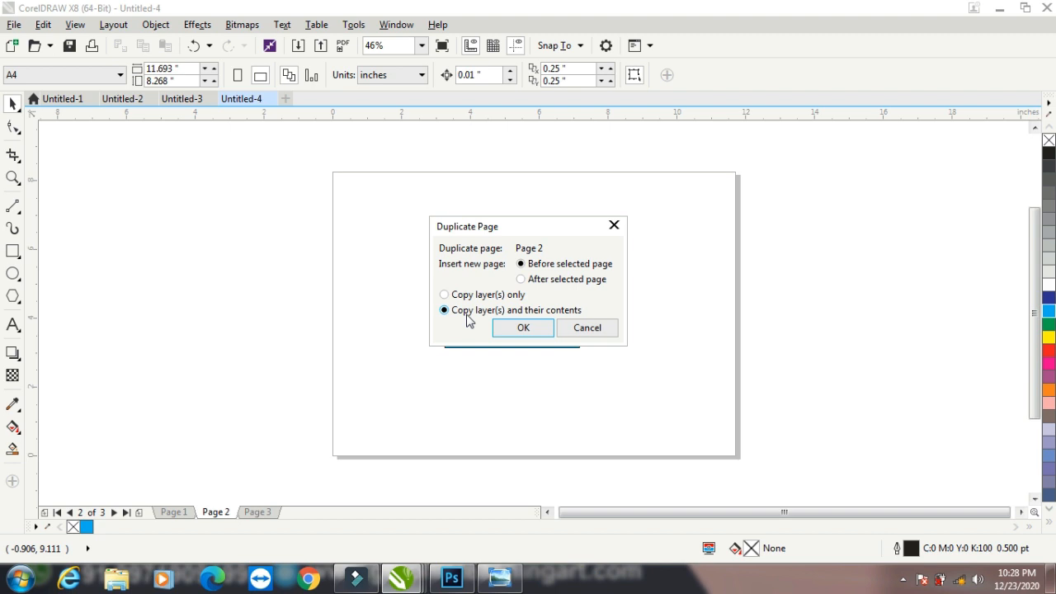
left_click(532, 280)
left_click(483, 297)
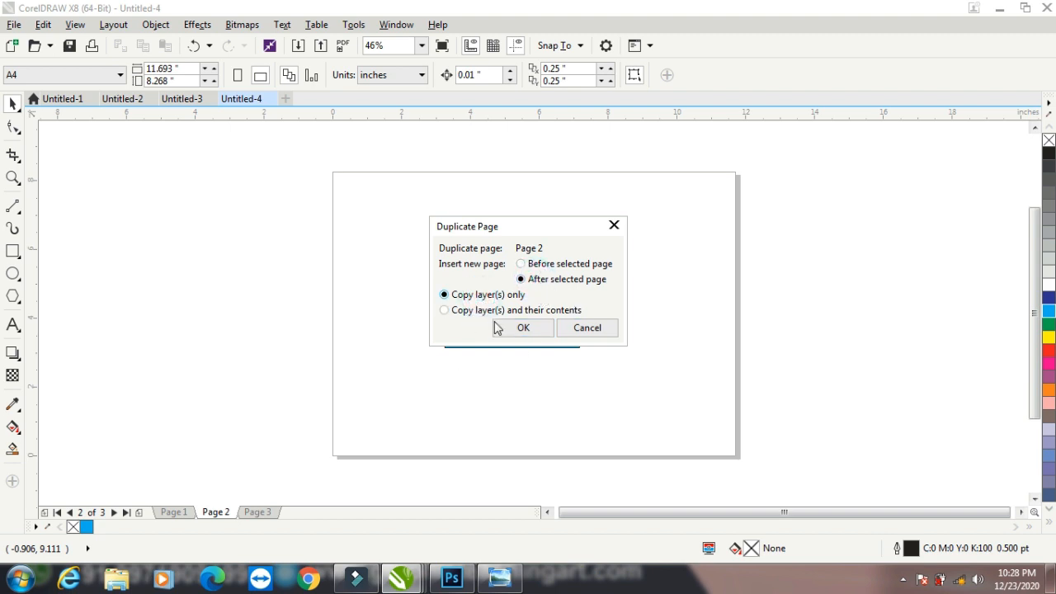
left_click(596, 329)
Rename page 2 with a person's first name
left_click(114, 25)
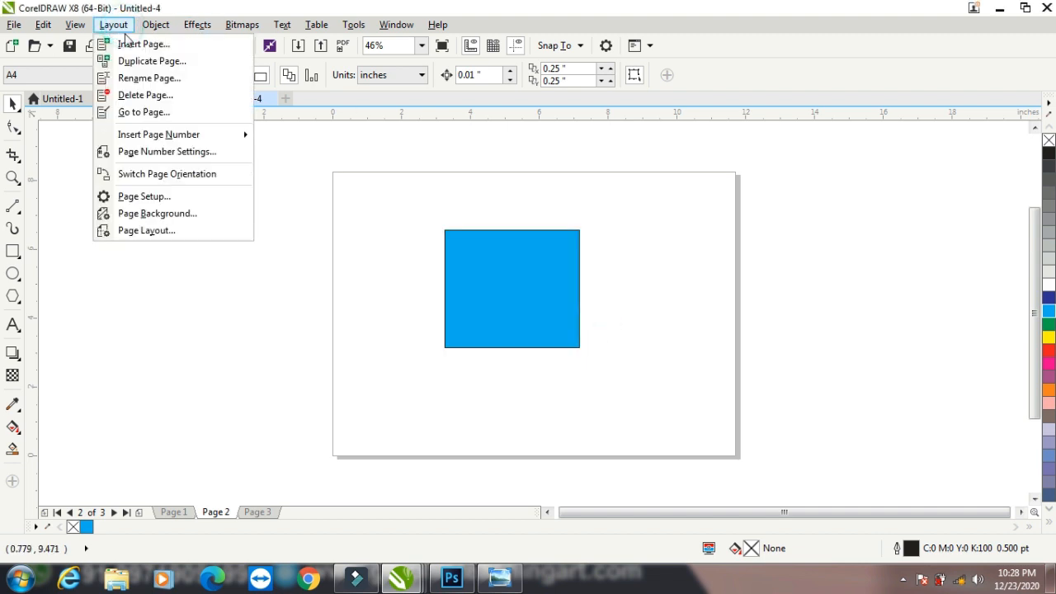
left_click(149, 79)
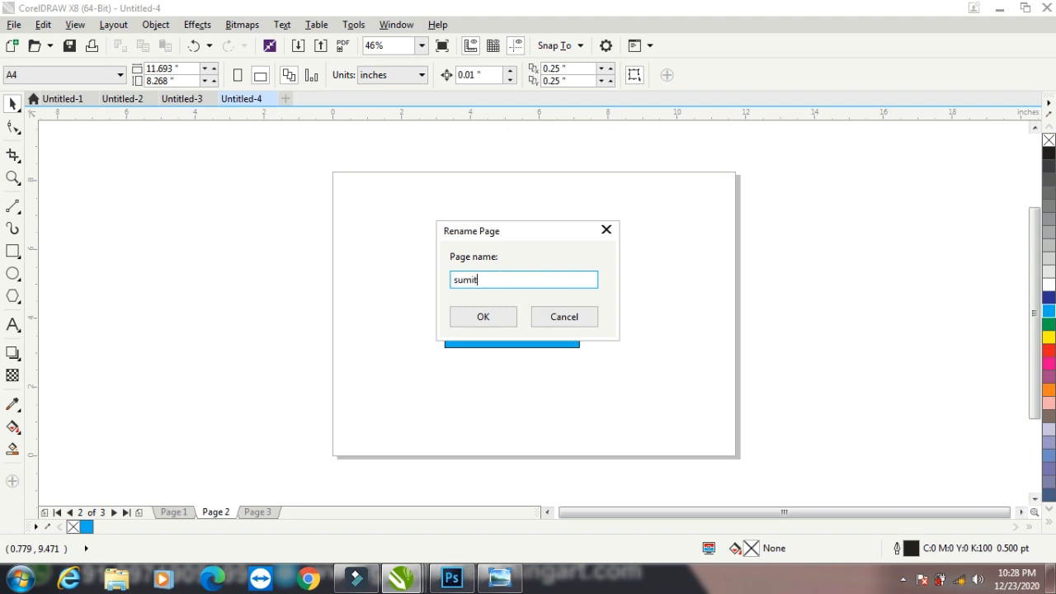
left_click(487, 315)
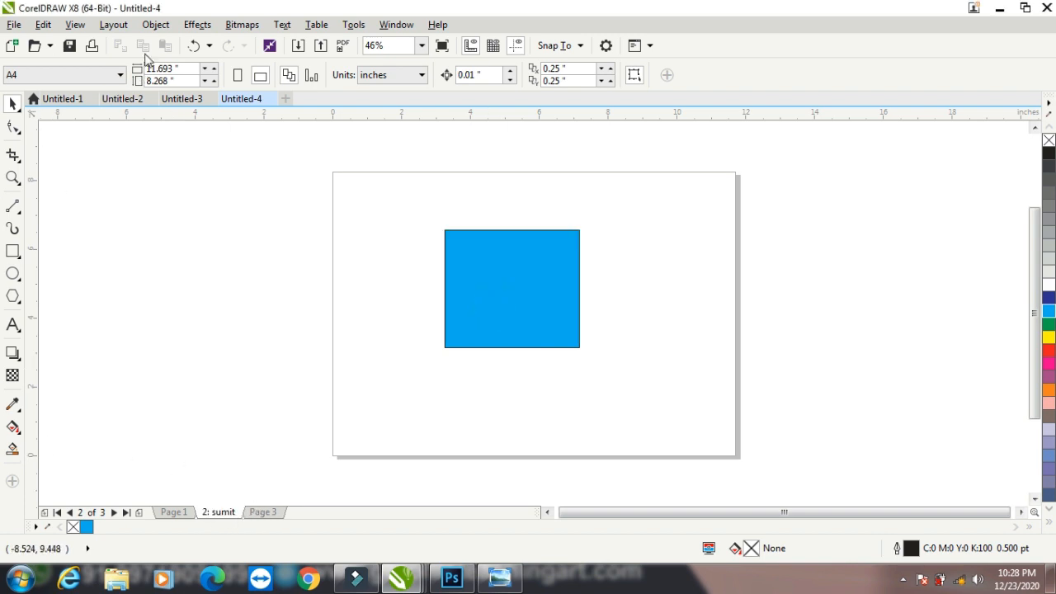
Delete the renamed page 2 from the document
left_click(116, 27)
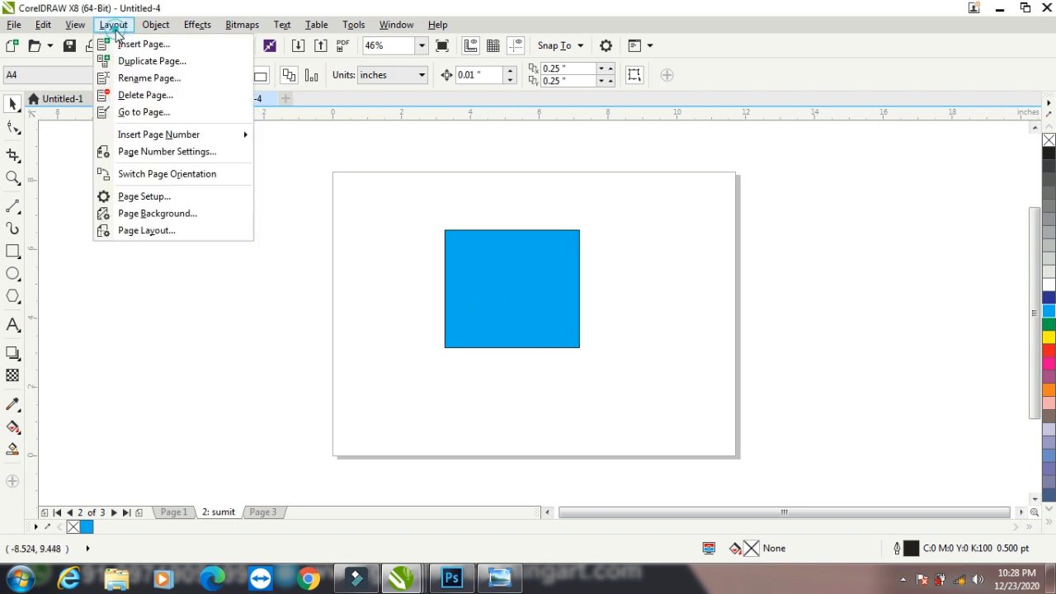
left_click(132, 99)
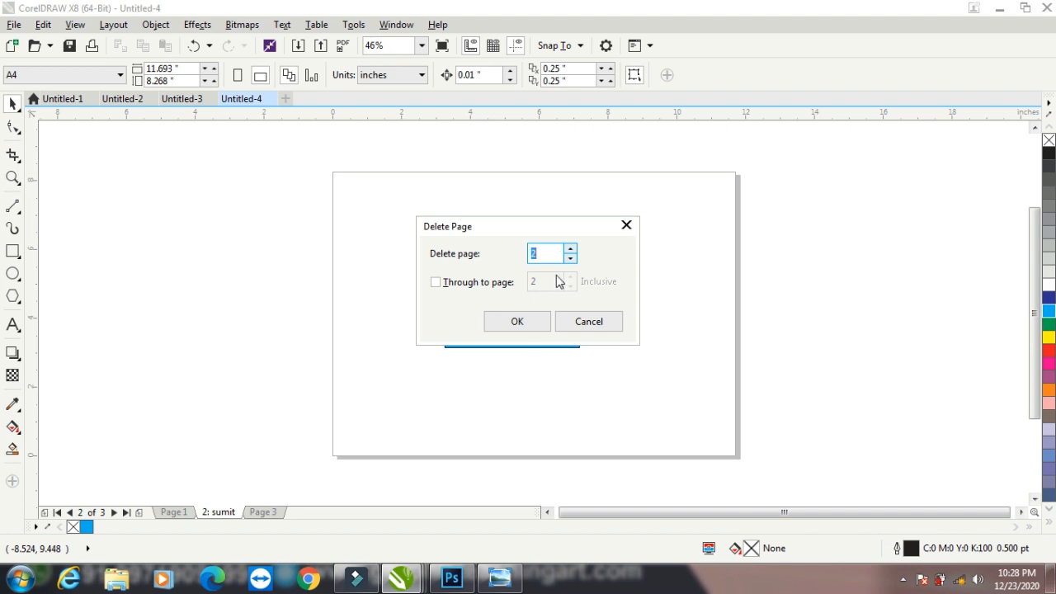
left_click(523, 328)
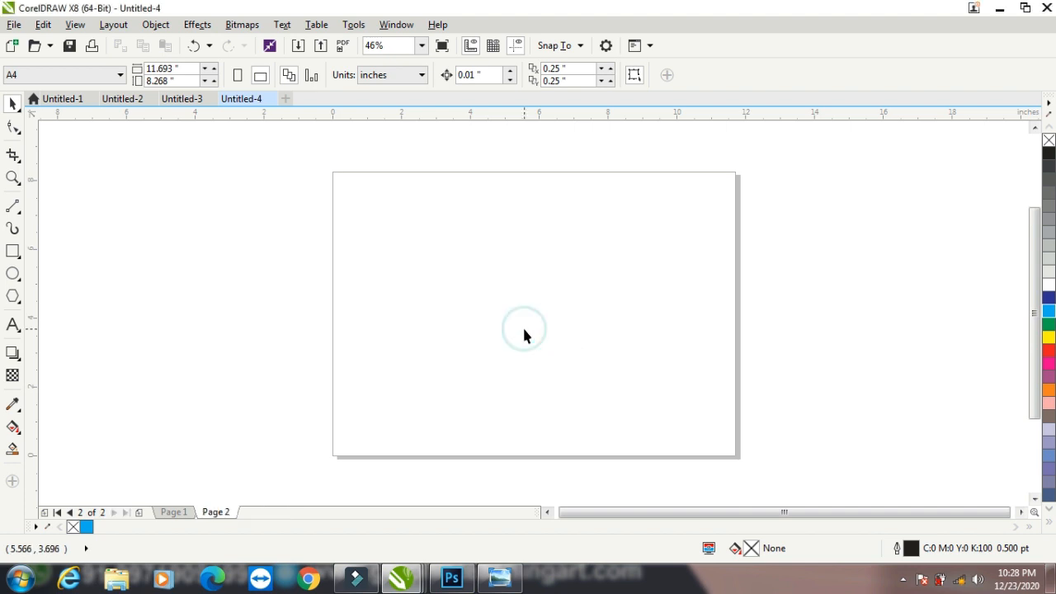
Try to enable deleting a range of pages from page 2, and cancel the deletion
left_click(113, 24)
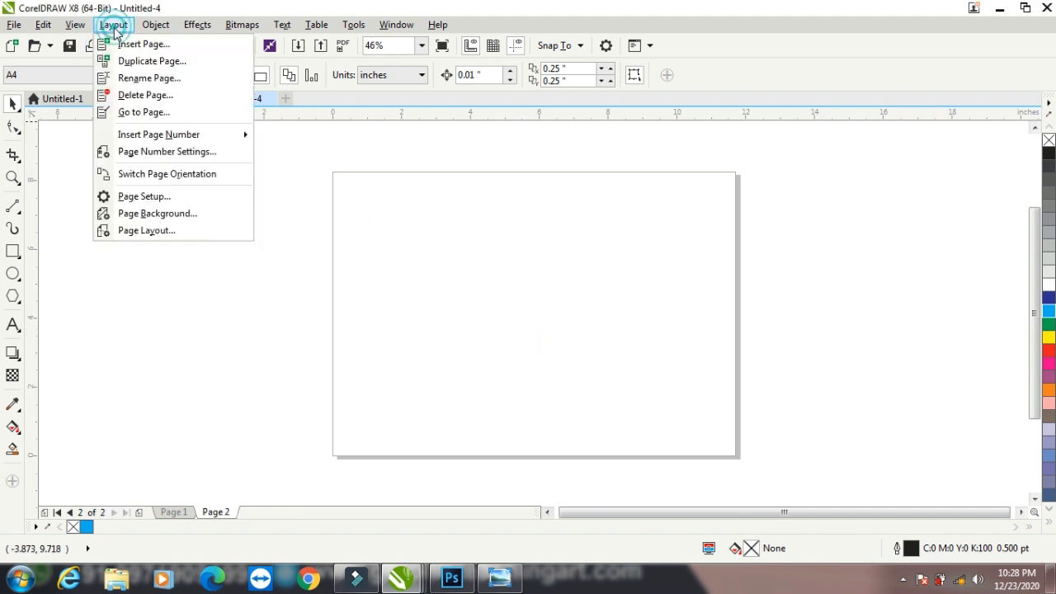
left_click(137, 95)
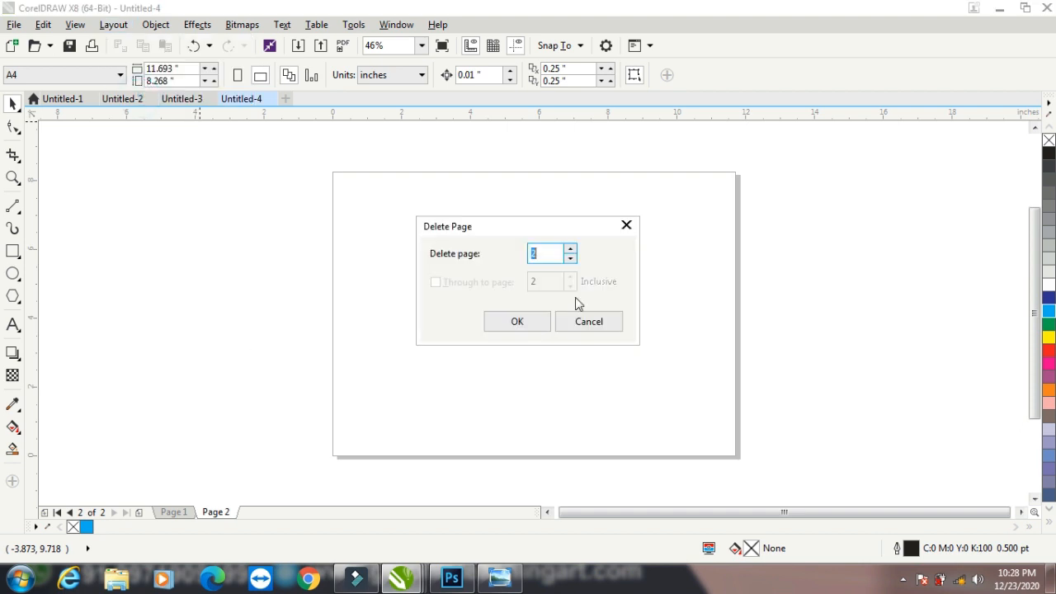
left_click(439, 279)
left_click(433, 285)
left_click(597, 325)
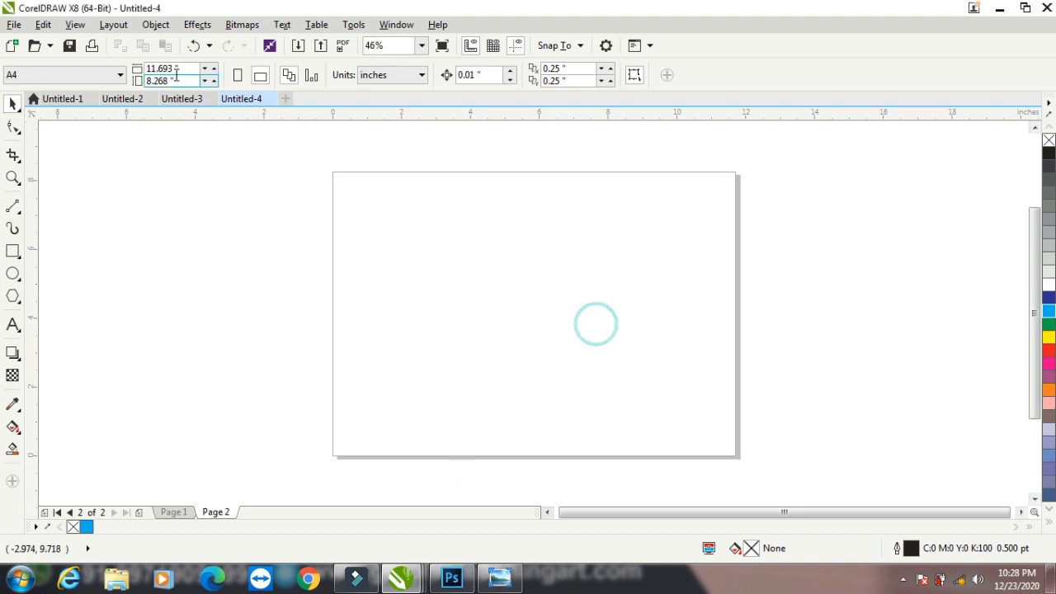
Insert eight A4 landscape pages after page 2
left_click(114, 27)
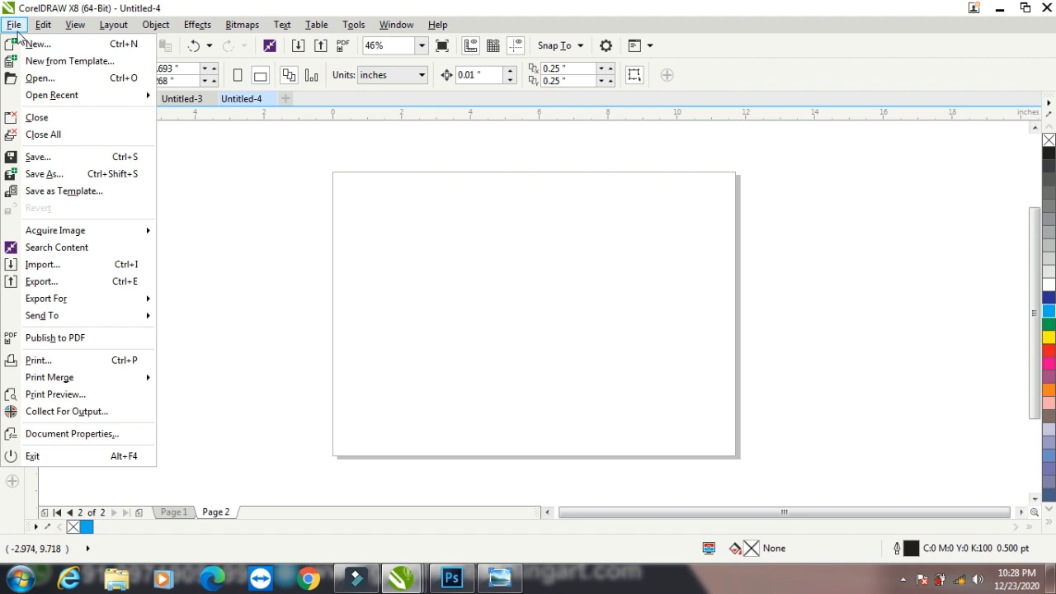
mouse_move(75, 25)
mouse_move(113, 26)
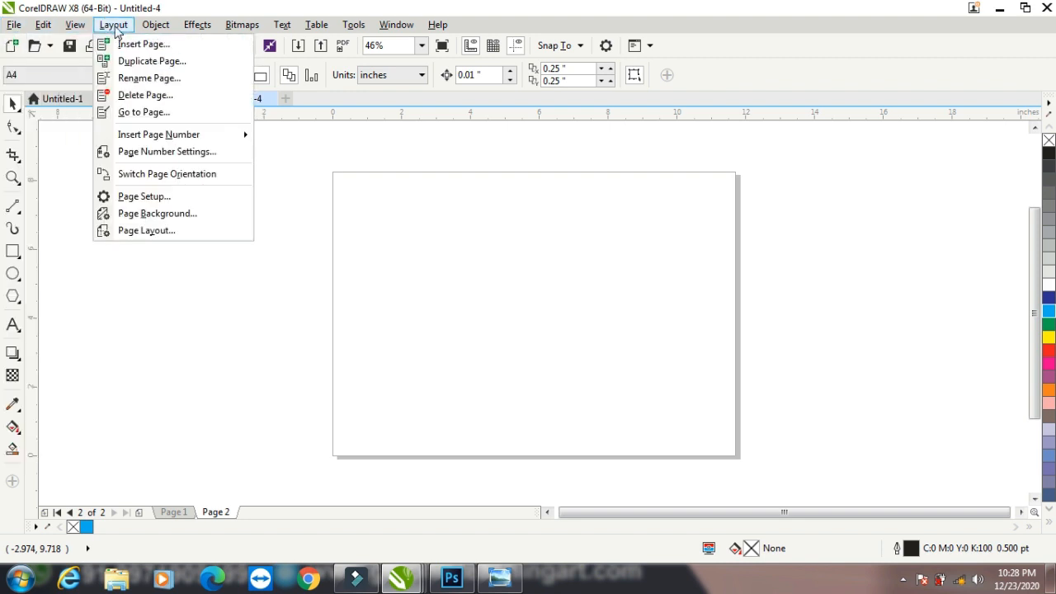
left_click(142, 45)
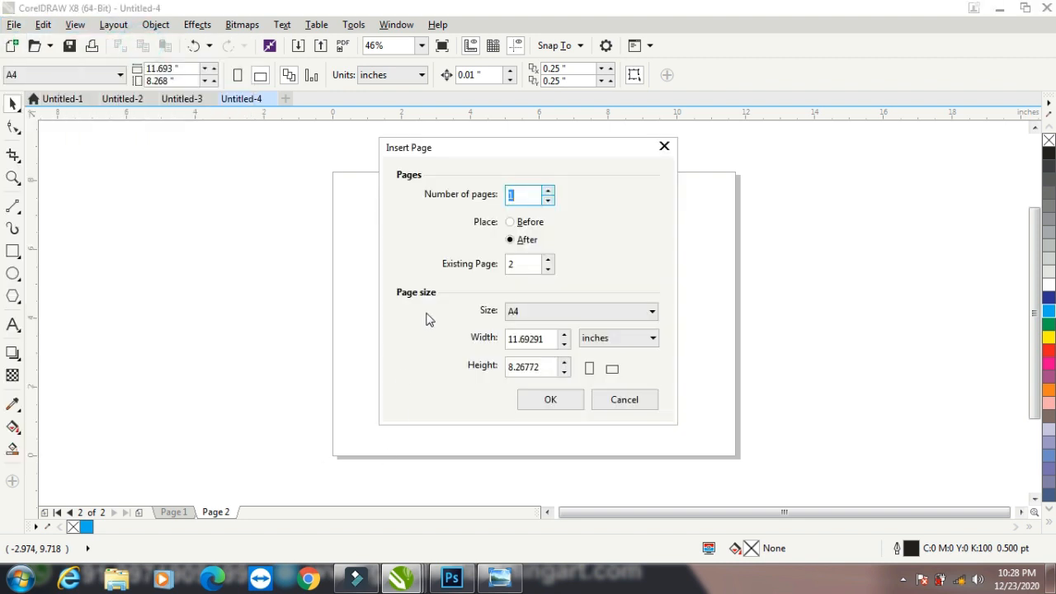
left_click(526, 195)
left_click(550, 399)
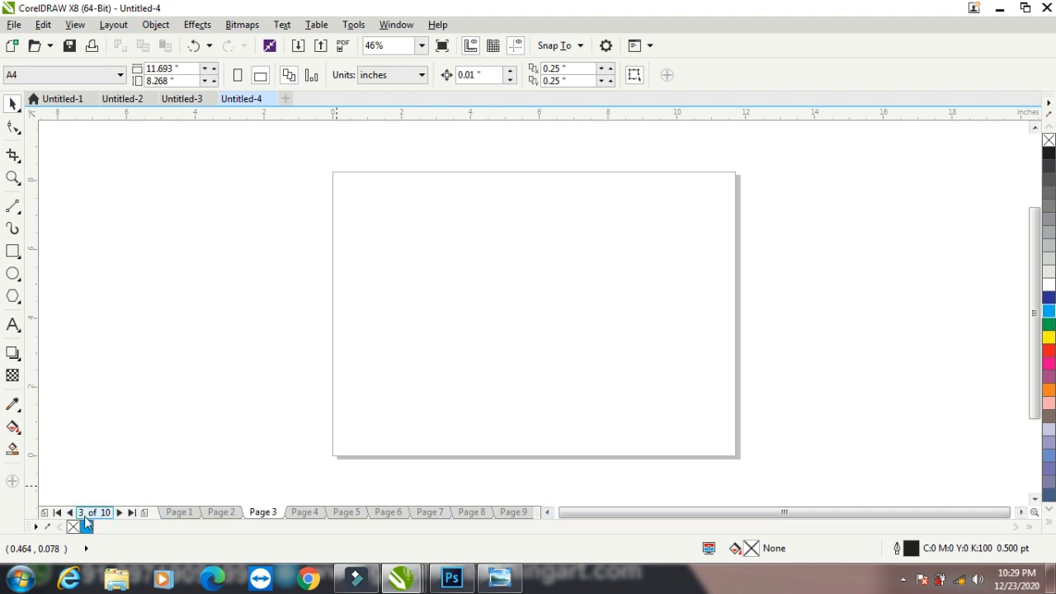
Return to page 1 and jump directly to page 10 with the Go To Page command
left_click(180, 513)
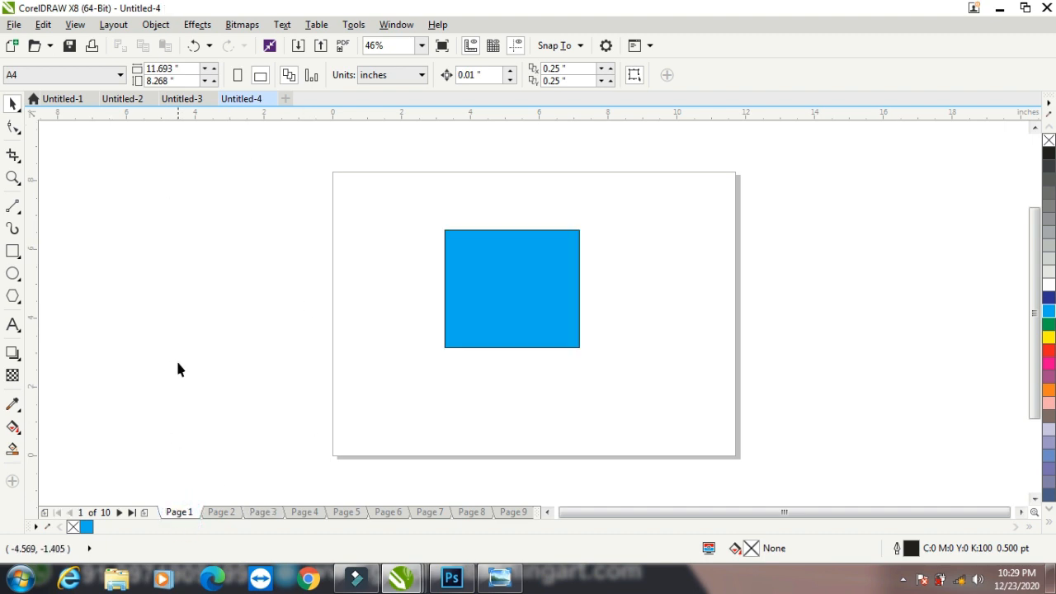
left_click(114, 25)
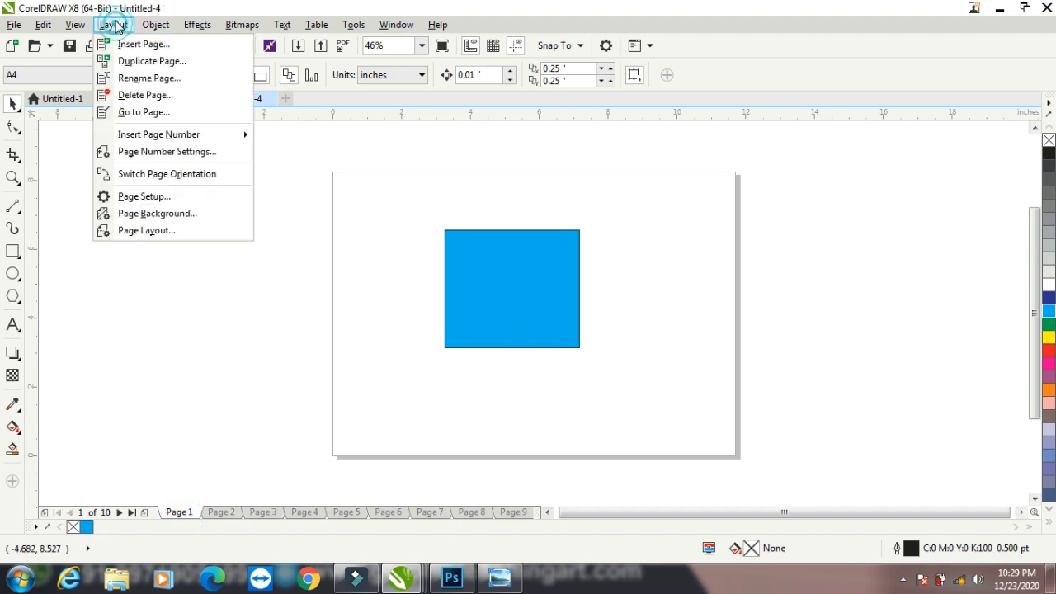
left_click(142, 110)
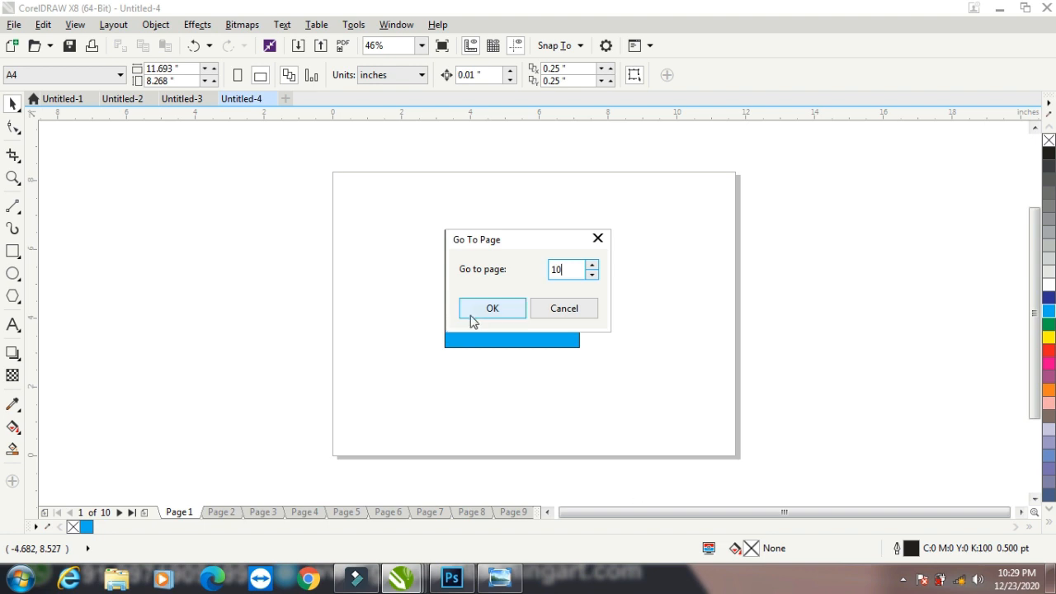
left_click(472, 313)
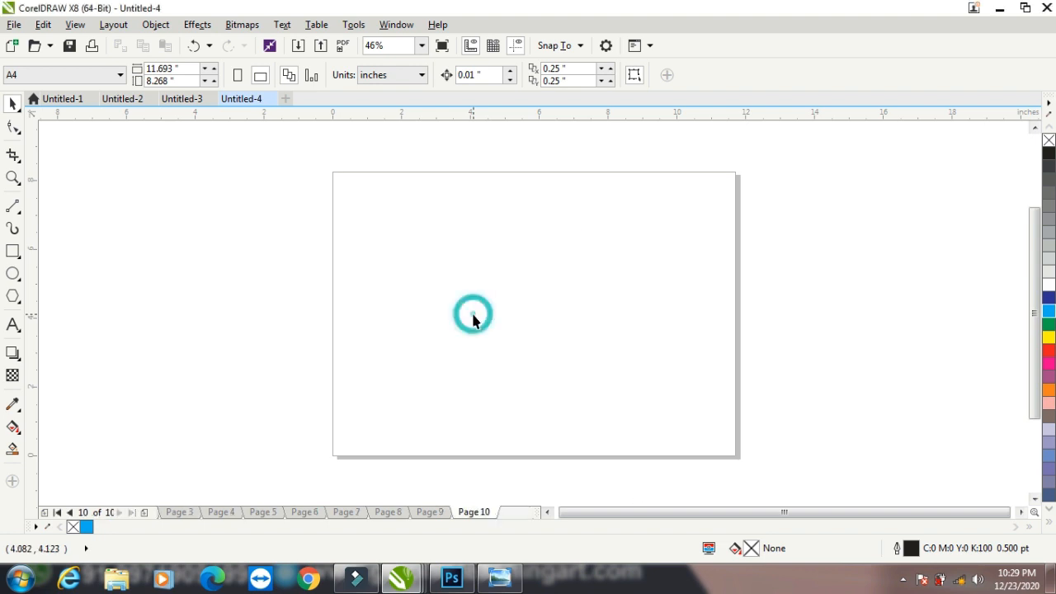
Jump back to page 1 with the Go To Page command
left_click(114, 25)
left_click(157, 111)
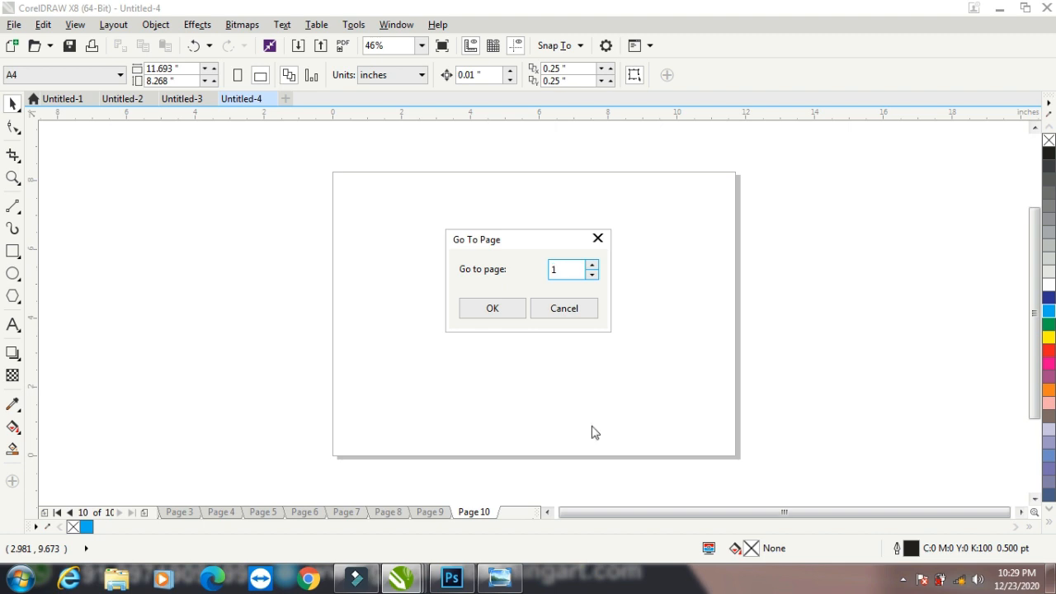
left_click(493, 308)
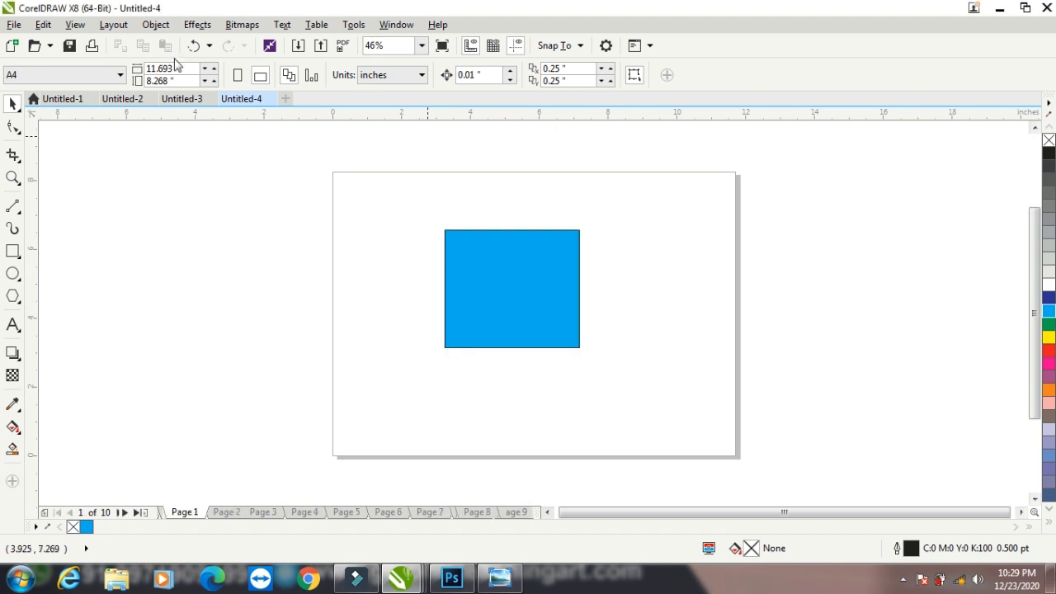
Insert a page number on the active layer of page 1 and check whether the following pages carry one
left_click(116, 25)
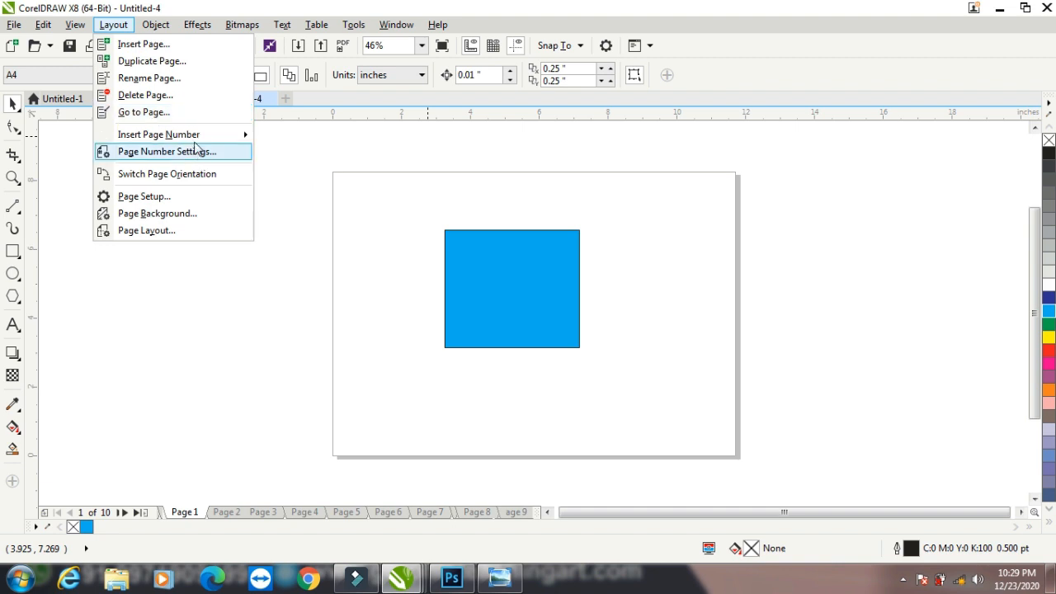
mouse_move(194, 138)
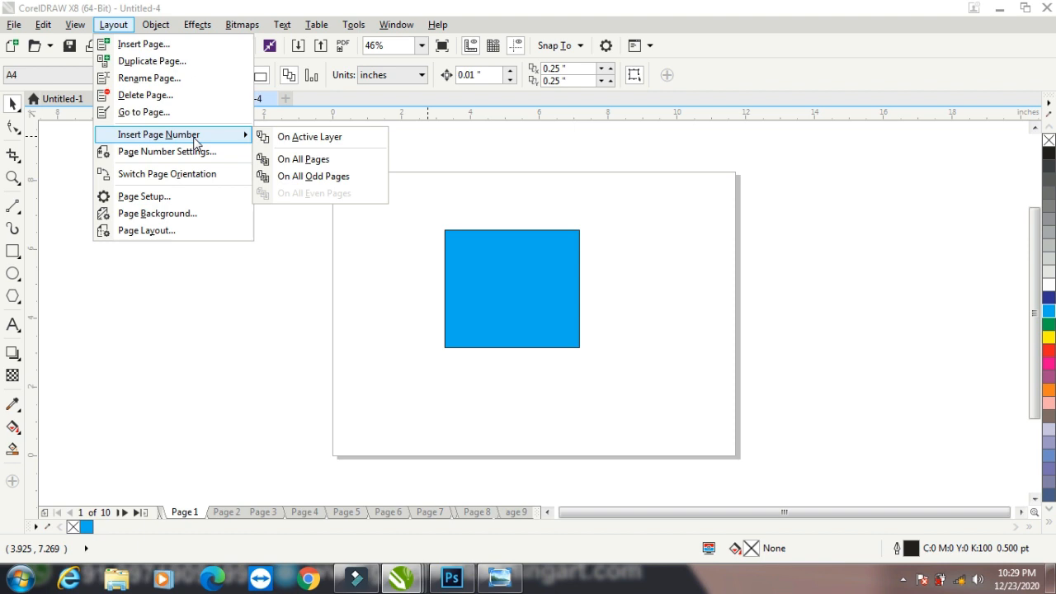
left_click(334, 140)
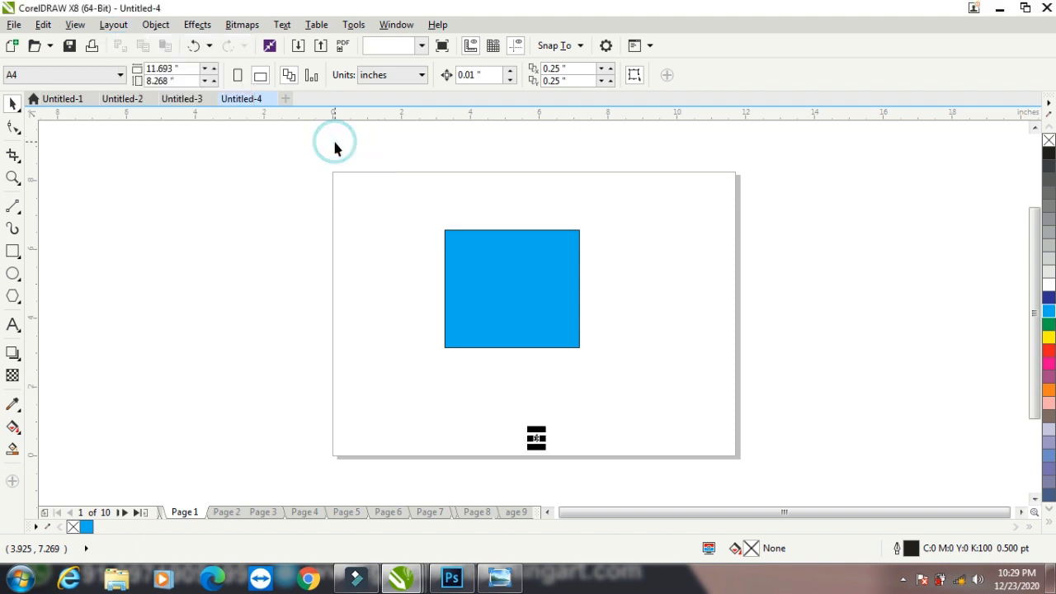
left_click(478, 439)
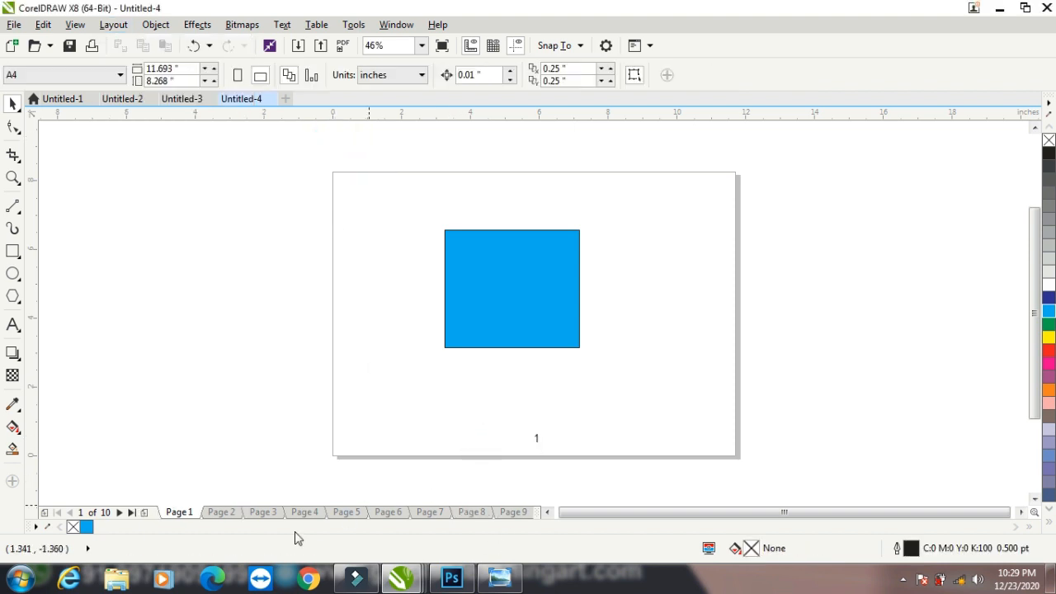
left_click(219, 511)
left_click(251, 512)
left_click(179, 511)
Move page 1's number to the page's upper-right corner and delete it
left_click(506, 419)
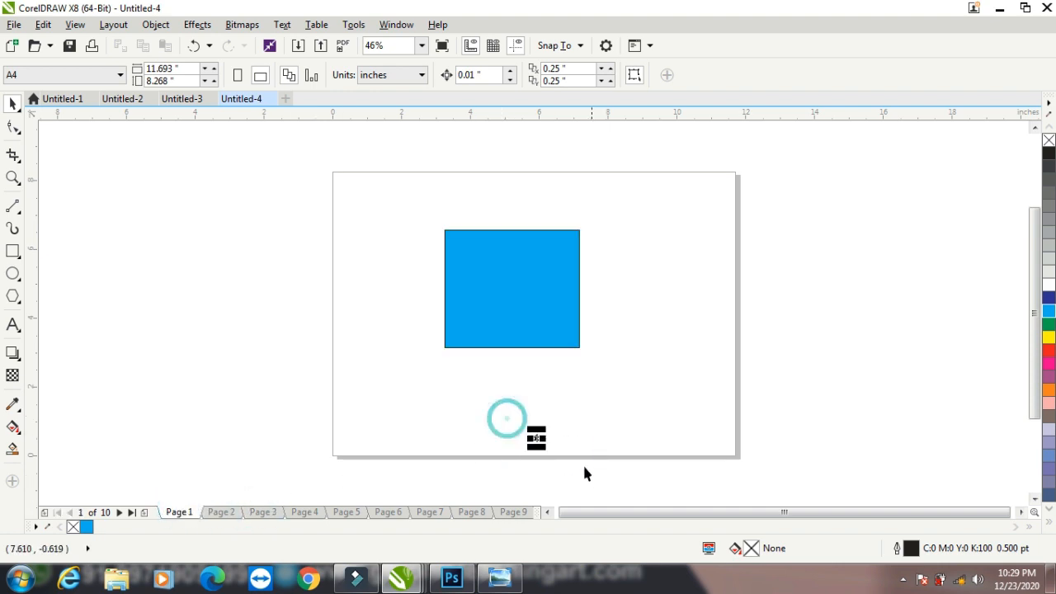
mouse_move(537, 436)
left_mouse_down()
mouse_move(532, 471)
mouse_move(560, 454)
mouse_move(533, 442)
left_mouse_up()
left_click(587, 458)
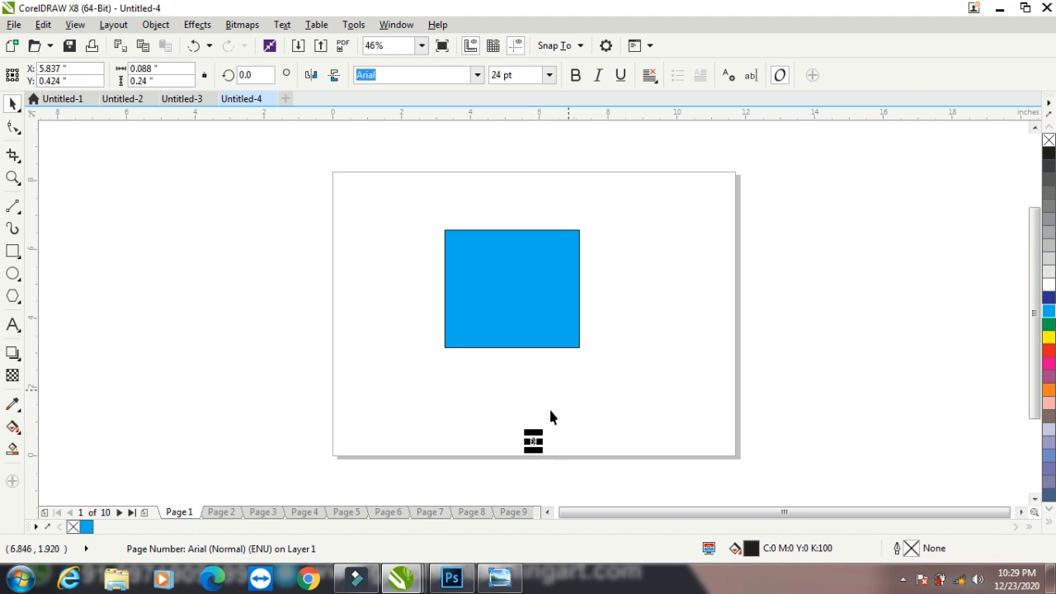
left_click_drag(533, 441, 716, 186)
left_click(706, 251)
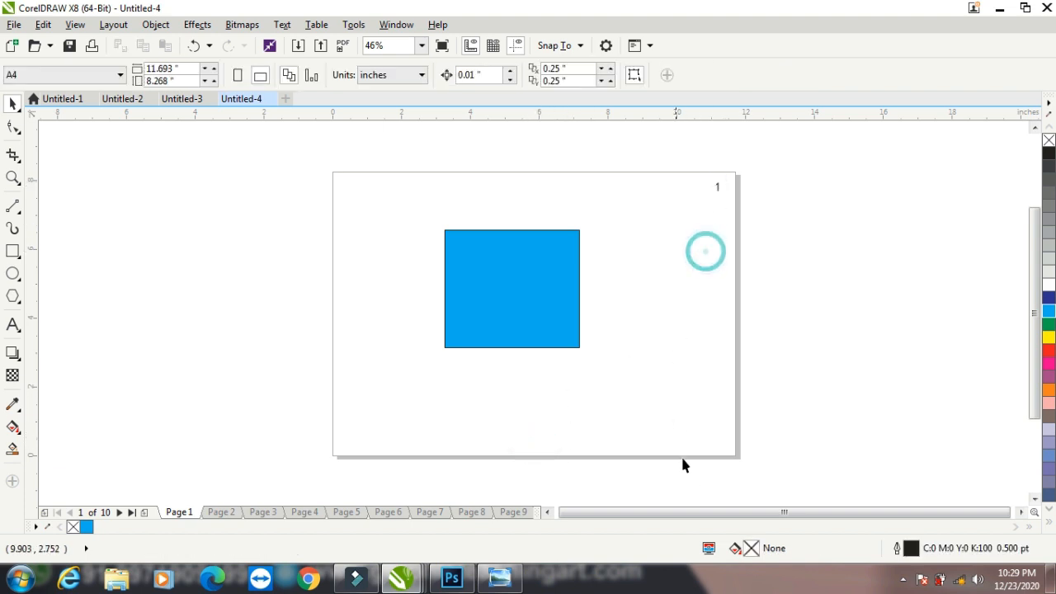
left_click(726, 186)
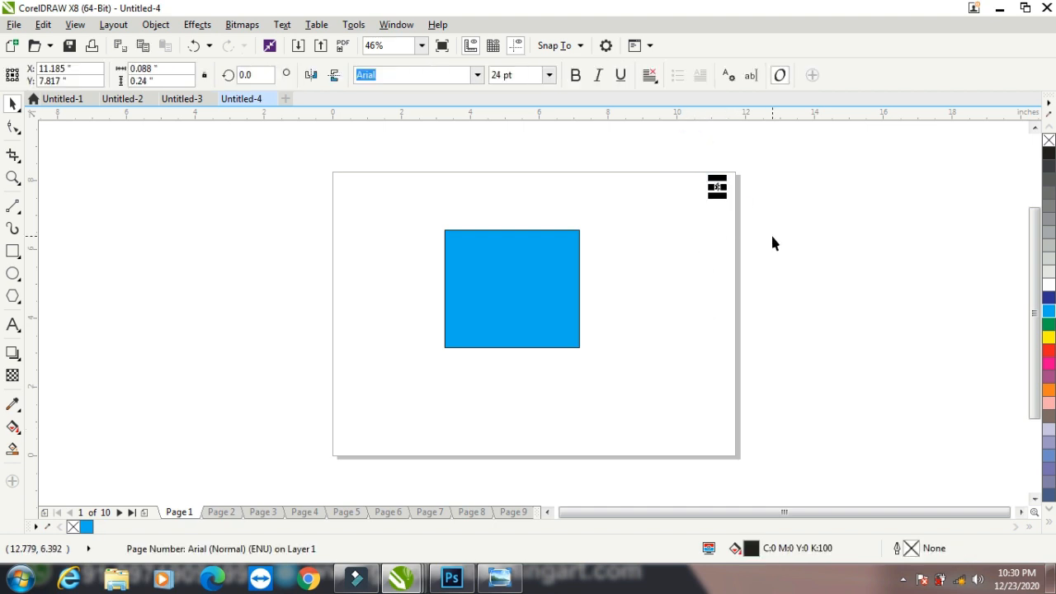
key("Delete")
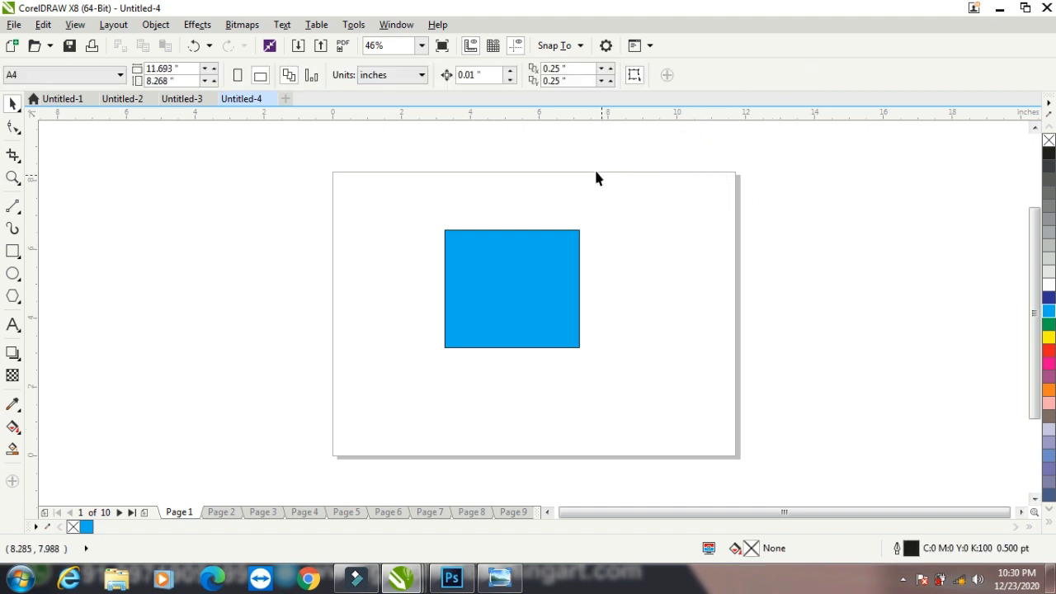
Insert page numbers on all pages, enlarged to 60.618 pt in the page's upper-right corner, and check them through page 4
left_click(113, 24)
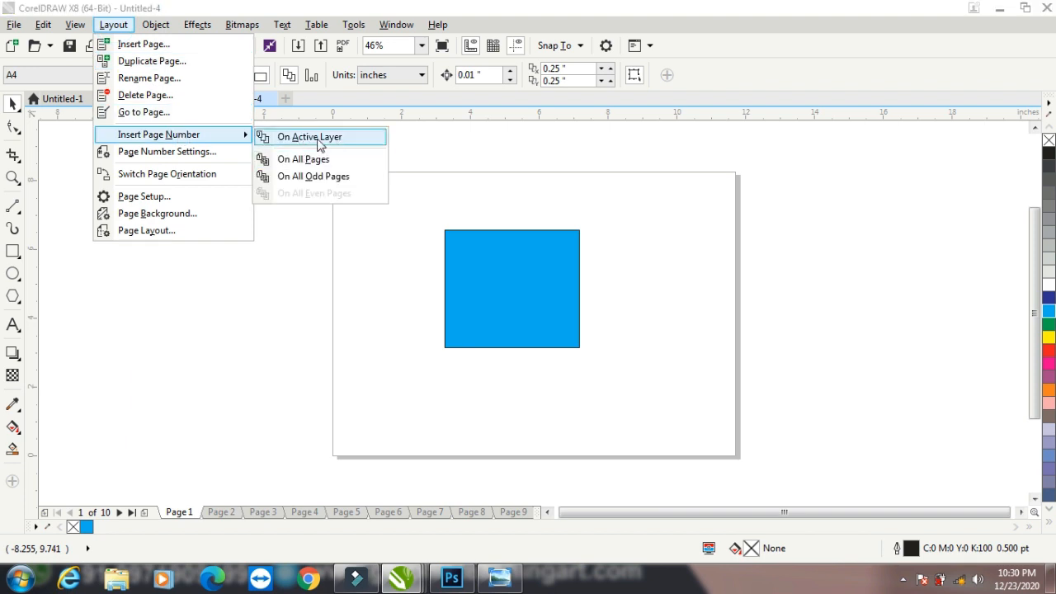
left_click(307, 159)
left_click_drag(537, 441, 714, 192)
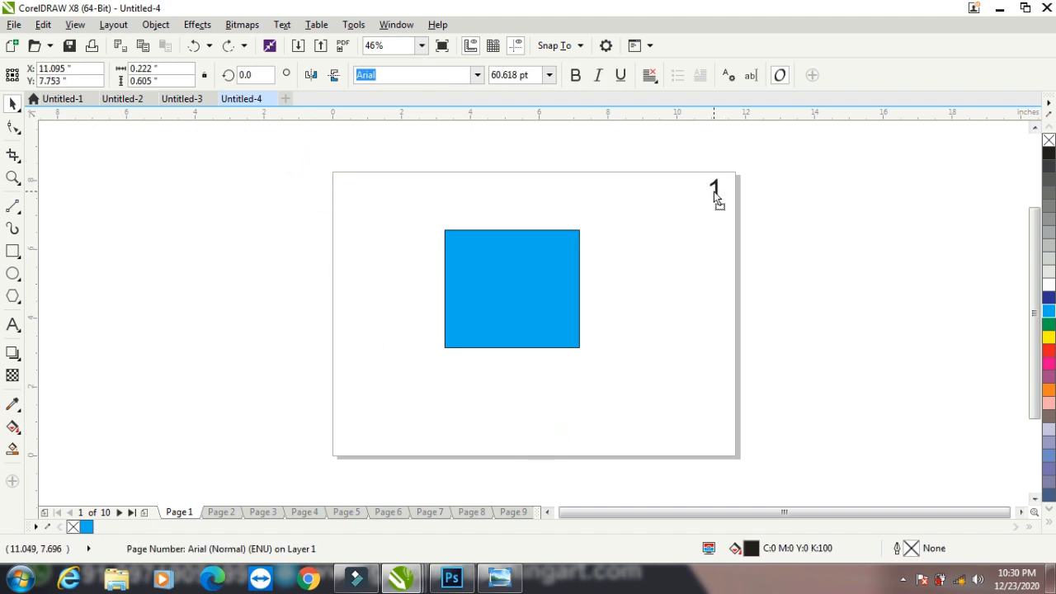
left_click(235, 515)
left_click(254, 513)
left_click(302, 513)
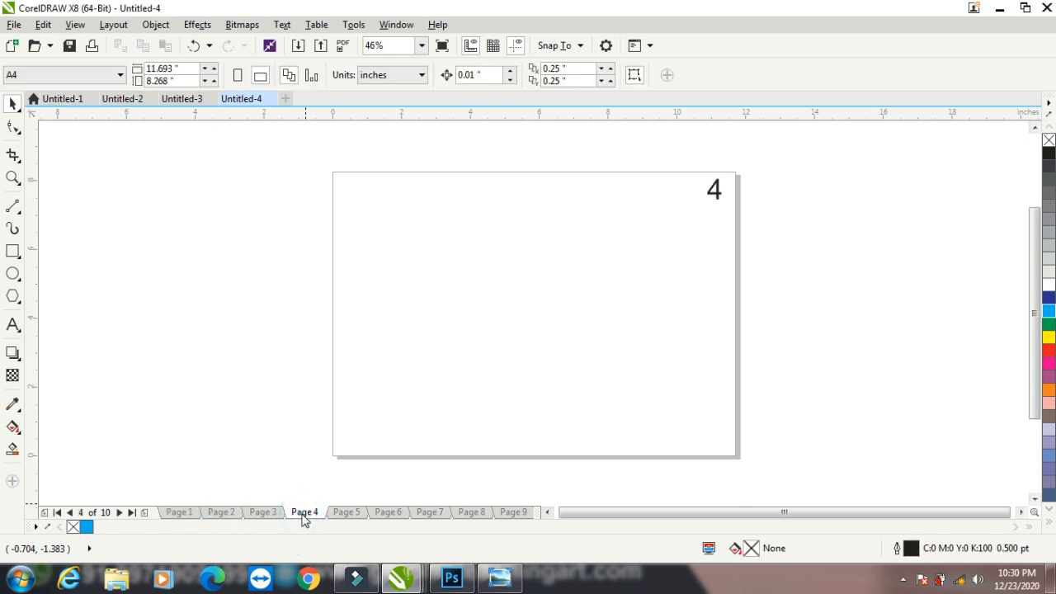
Move the page number on page 4 to the lower-right corner, fill it with cyan and check the pages up to 9
left_click(708, 188)
left_click_drag(712, 193, 722, 440)
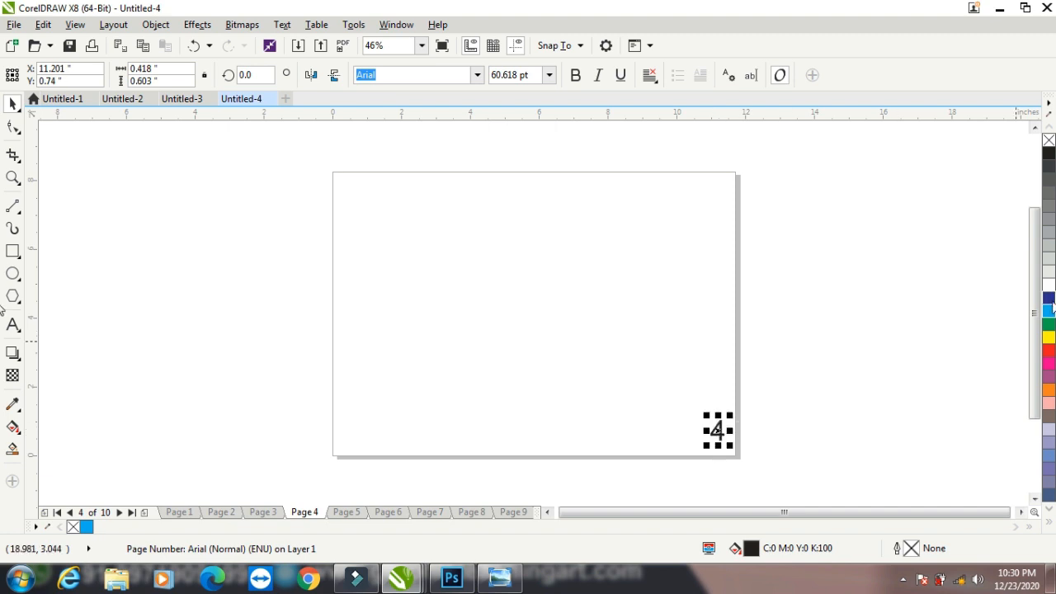
left_click(1048, 314)
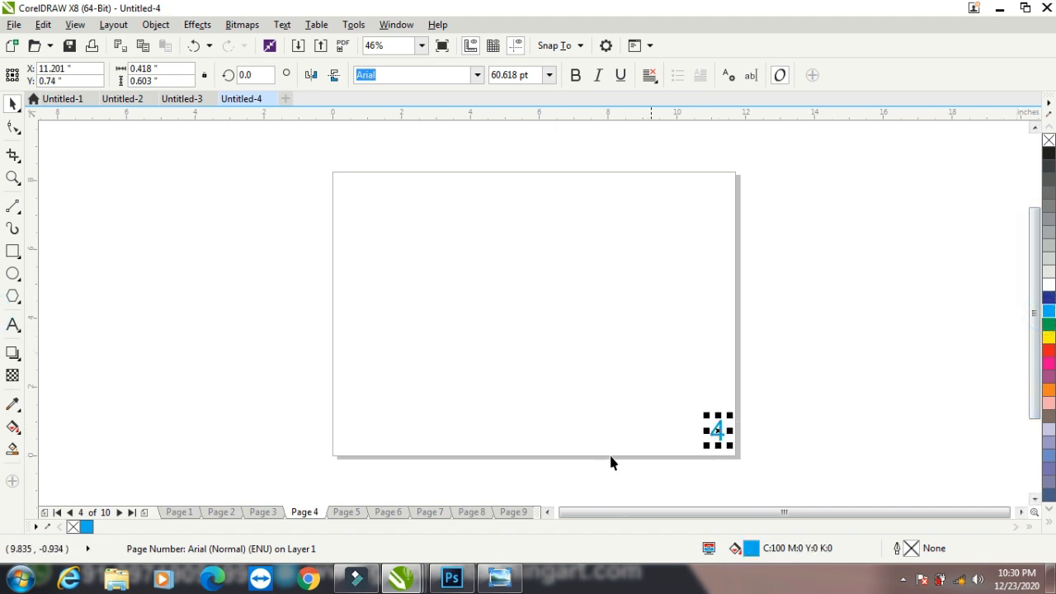
left_click(429, 512)
left_click(470, 513)
left_click(511, 513)
Set the page numbering style to A, B, C, D, E and check it on the pages from 9 back to 5
left_click(114, 25)
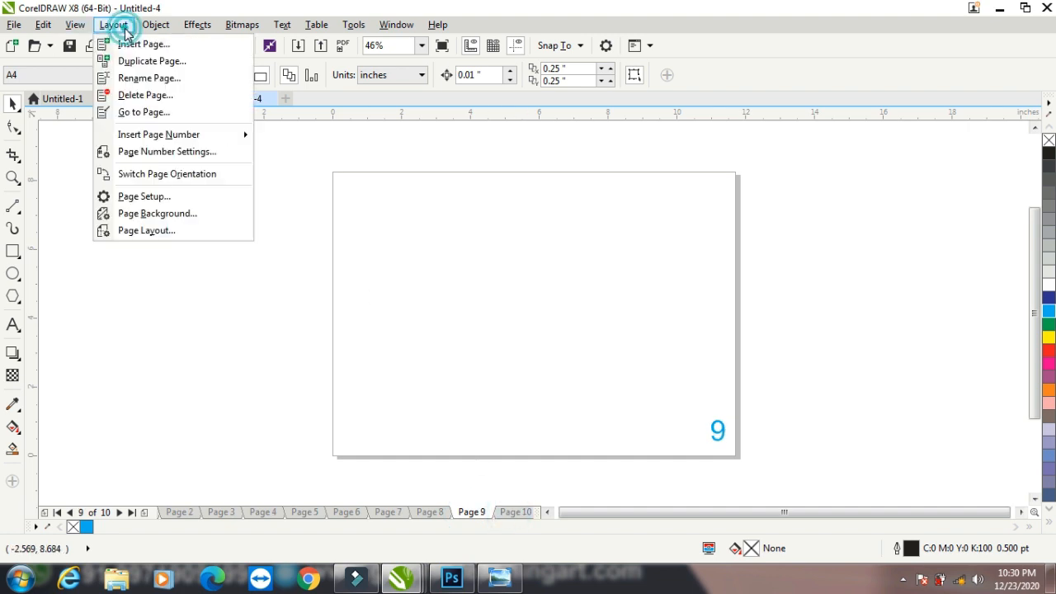
mouse_move(190, 140)
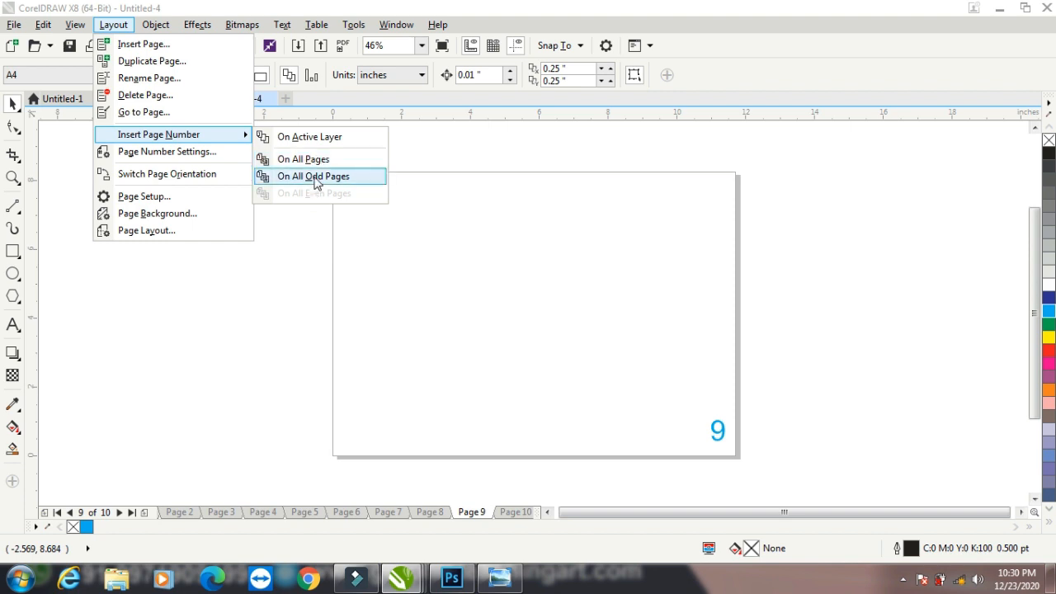
left_click(189, 154)
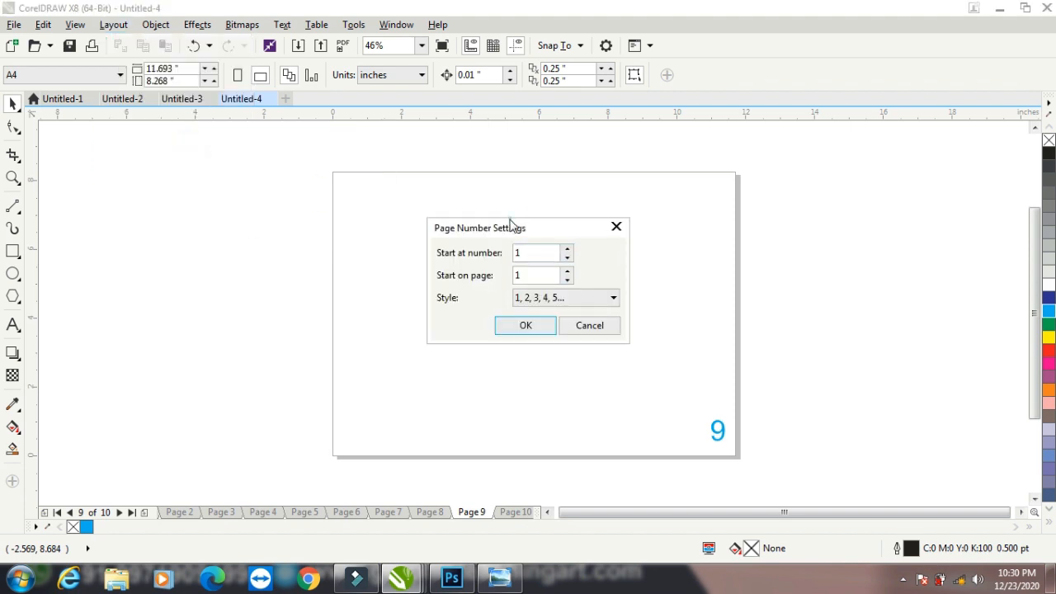
left_click_drag(511, 224, 378, 176)
left_click(424, 249)
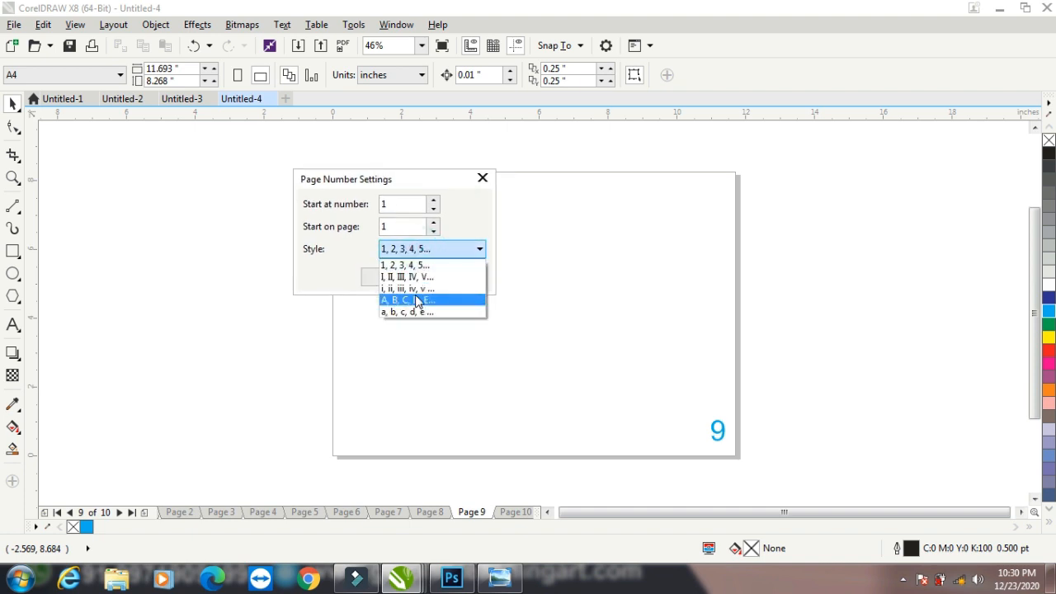
left_click(417, 301)
left_click(395, 278)
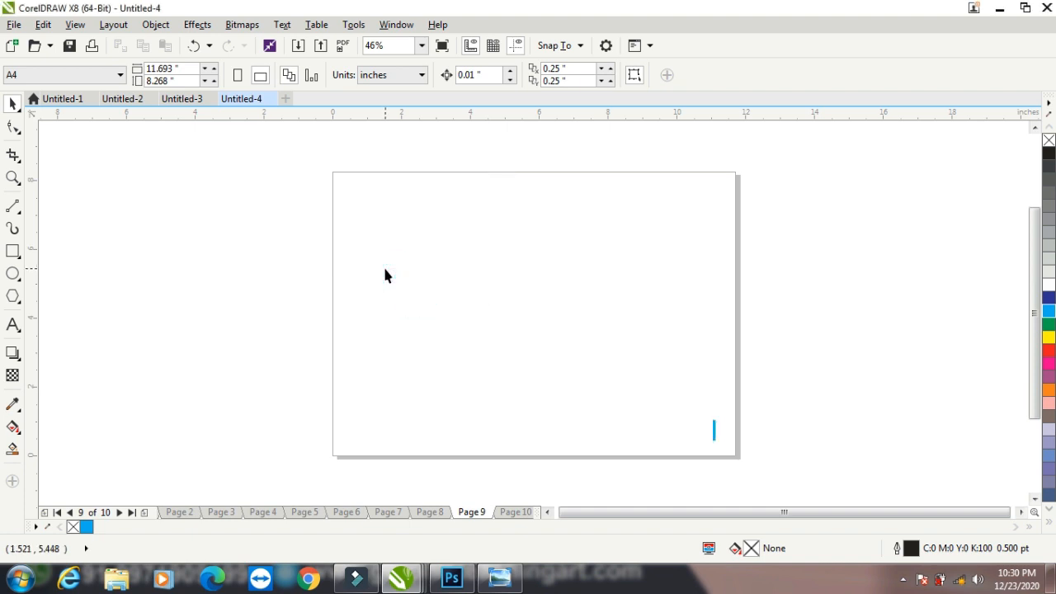
left_click(429, 512)
left_click(394, 511)
left_click(360, 512)
left_click(311, 512)
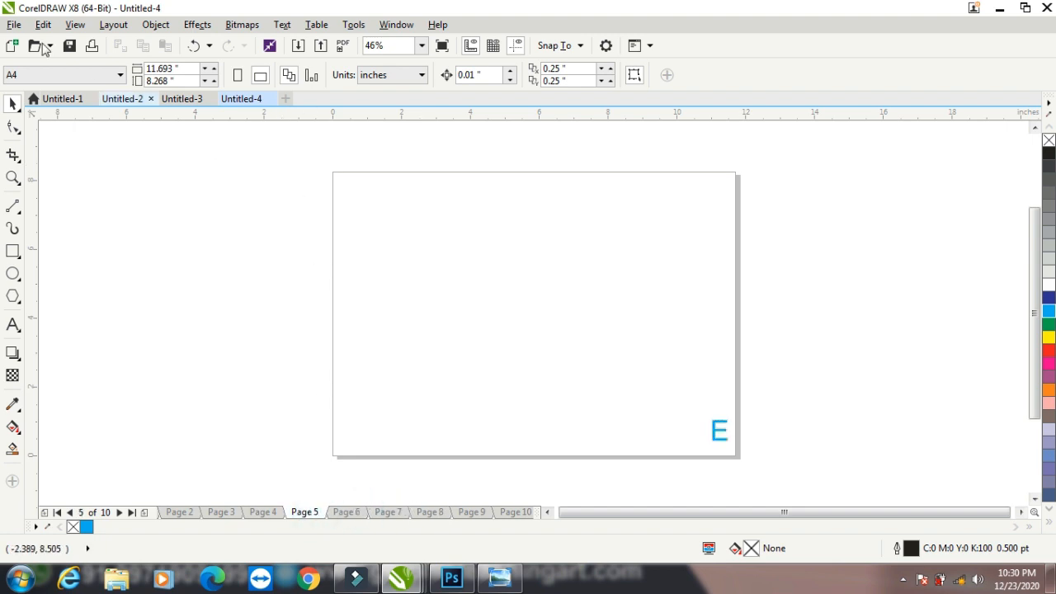
Change the page numbering style to I, II, III, IV, V and check it on pages 6 and 7
left_click(109, 27)
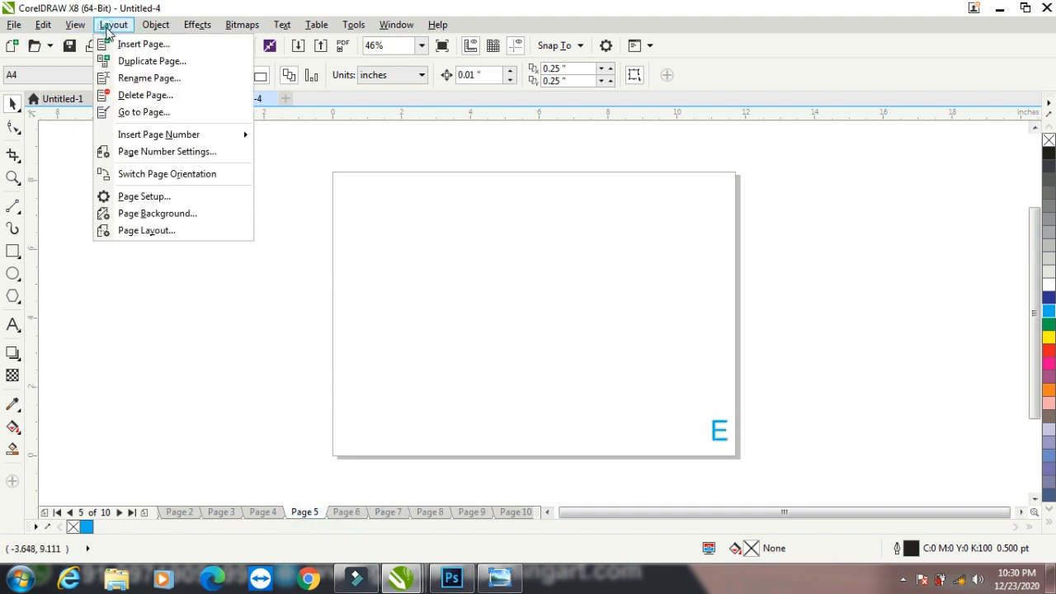
left_click(151, 153)
left_click(520, 297)
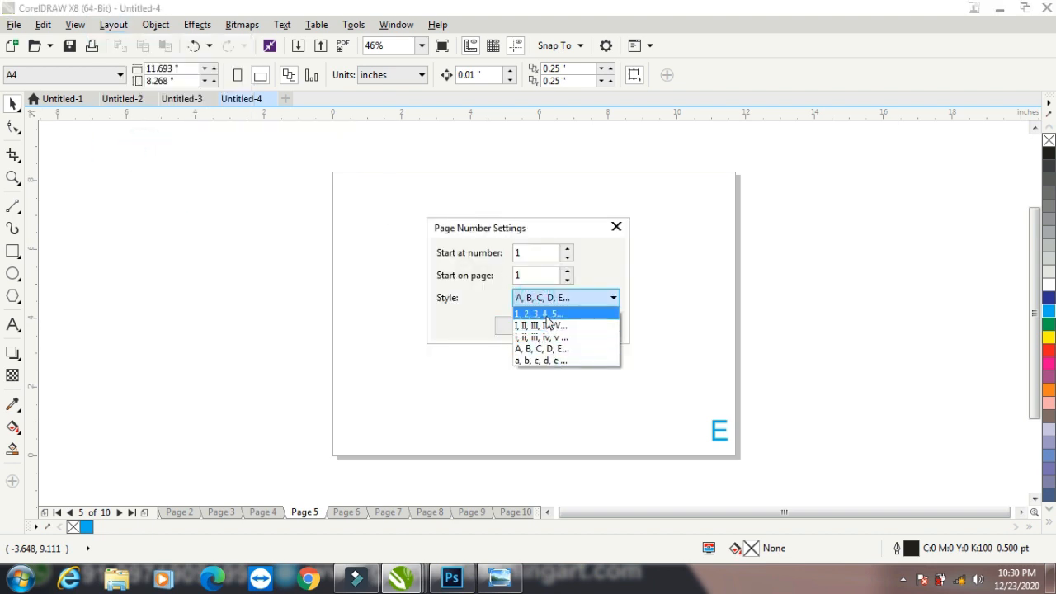
left_click(545, 325)
left_click(515, 326)
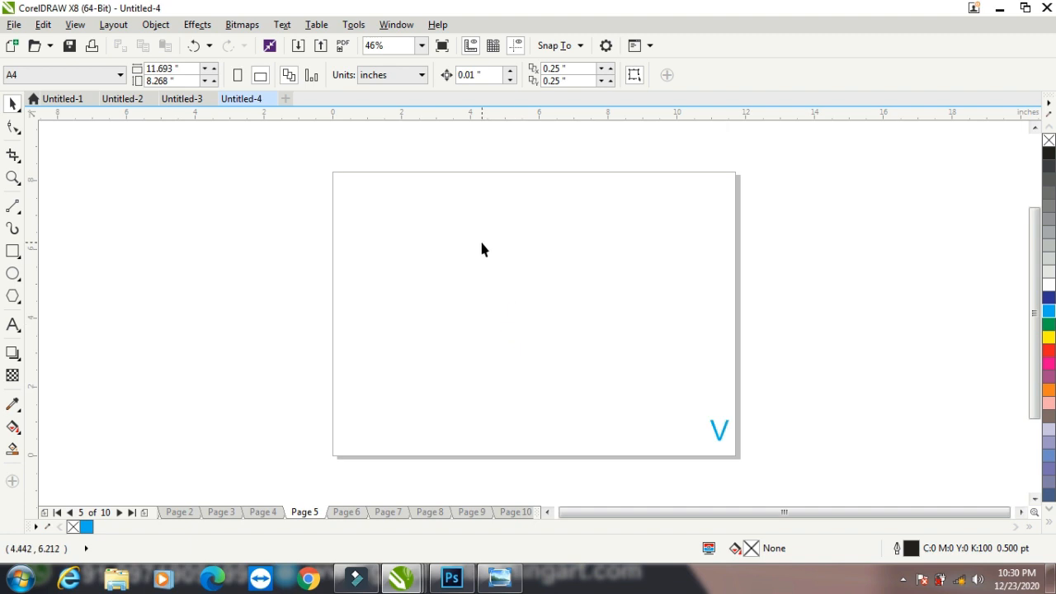
left_click(346, 511)
left_click(387, 512)
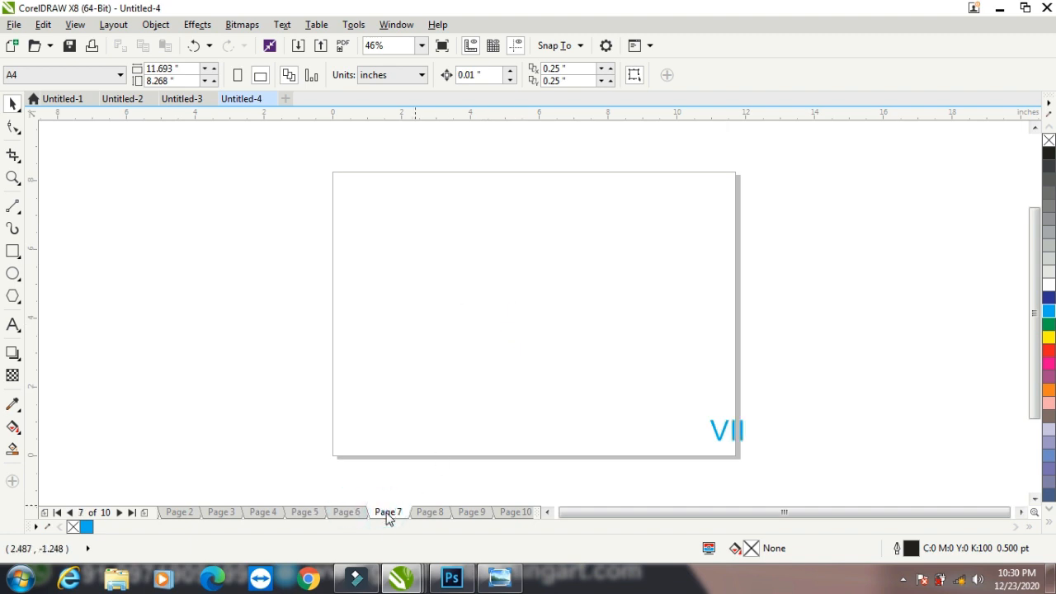
Shift the Roman page number on page 7 inside the page edge and check its position on pages 10 and 3
left_click(731, 425)
left_click_drag(733, 437, 716, 441)
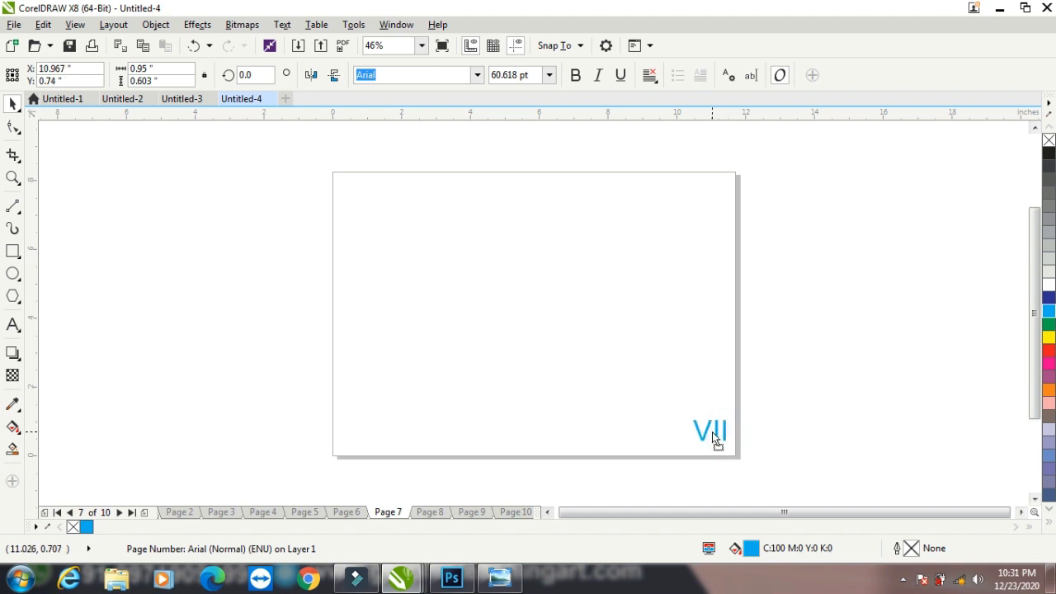
left_click(476, 512)
left_click(512, 513)
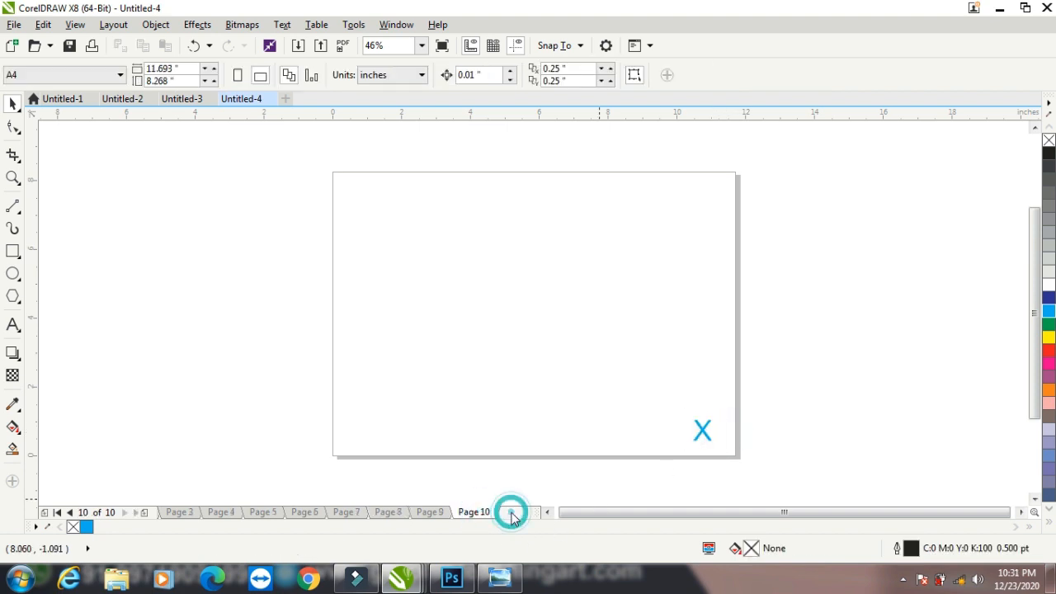
left_click(197, 513)
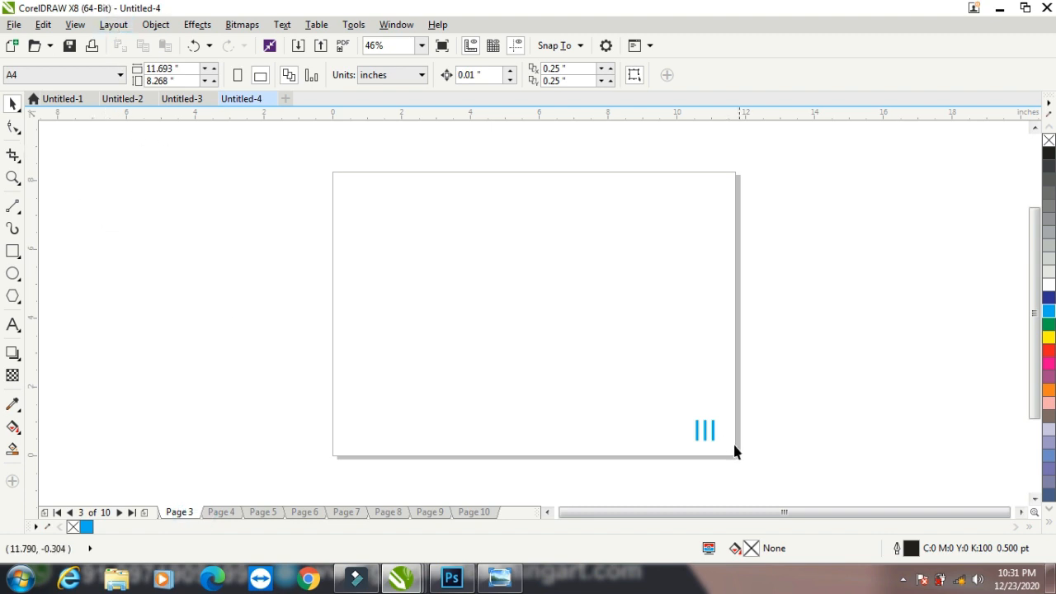
Delete the page number on page 3 and return to page 1
left_click(704, 430)
key("Delete")
left_click(70, 514)
left_click(70, 513)
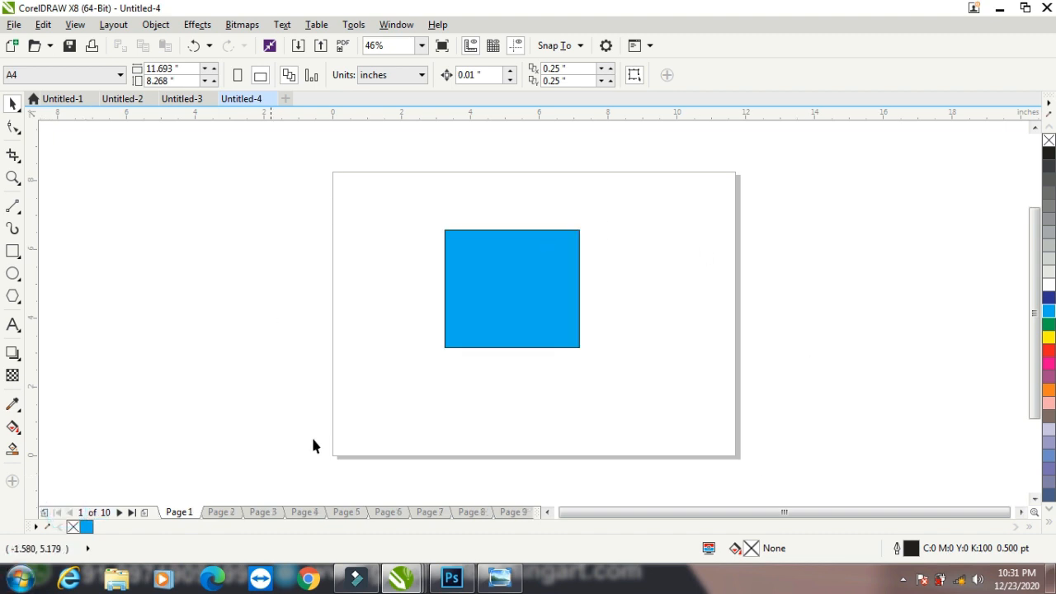
Insert page numbers on all odd pages and move page 1's number to the page's lower-right corner
left_click(120, 27)
mouse_move(165, 137)
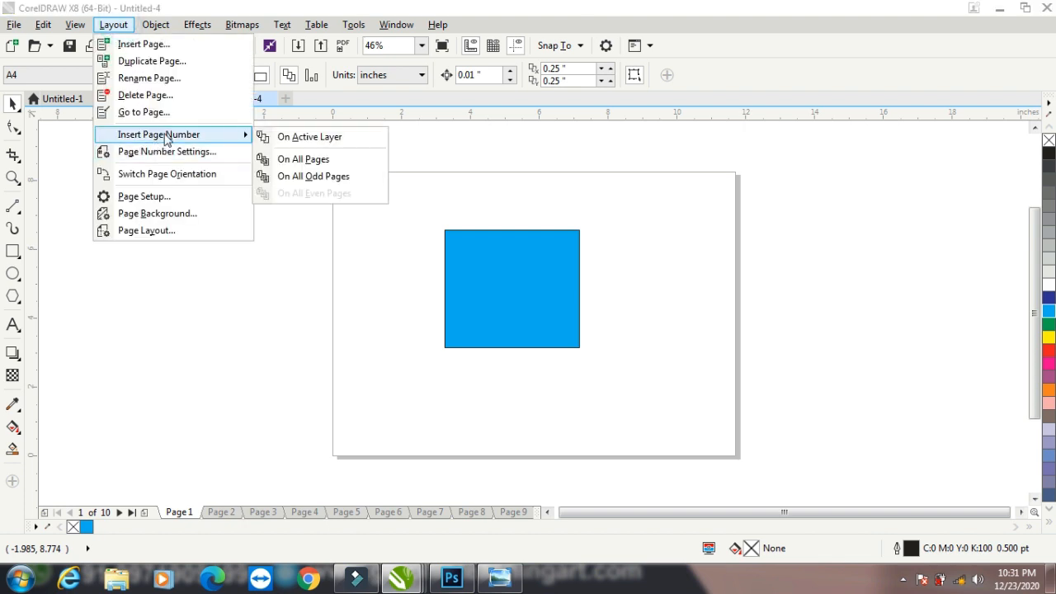
left_click(322, 178)
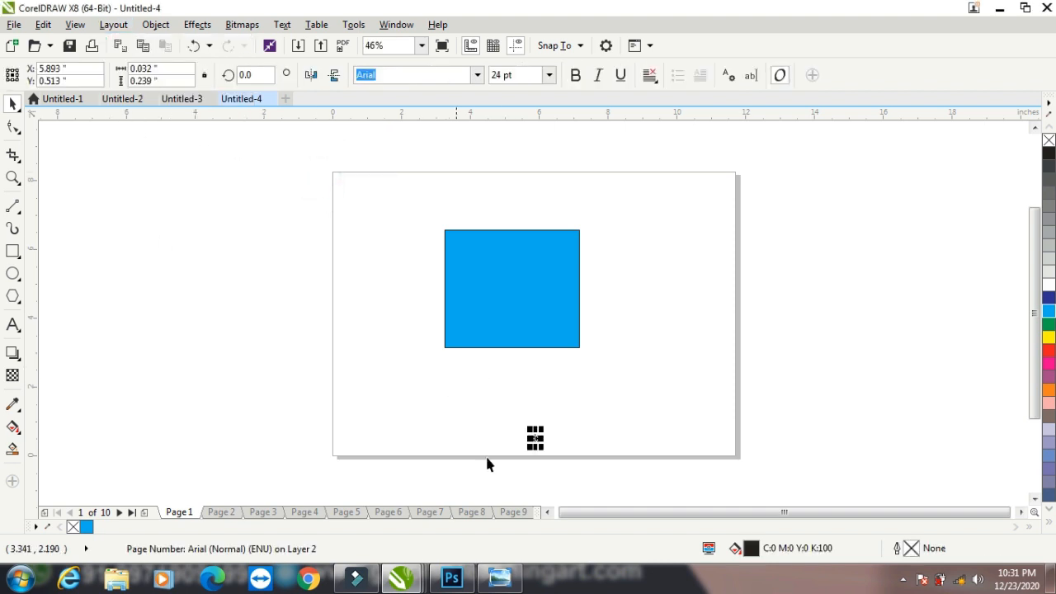
left_click_drag(535, 438, 722, 431)
Add a horizontal guideline just below the page number, at about 0.5 inch above the page's lower edge
left_click_drag(695, 116, 703, 443)
left_click(798, 367)
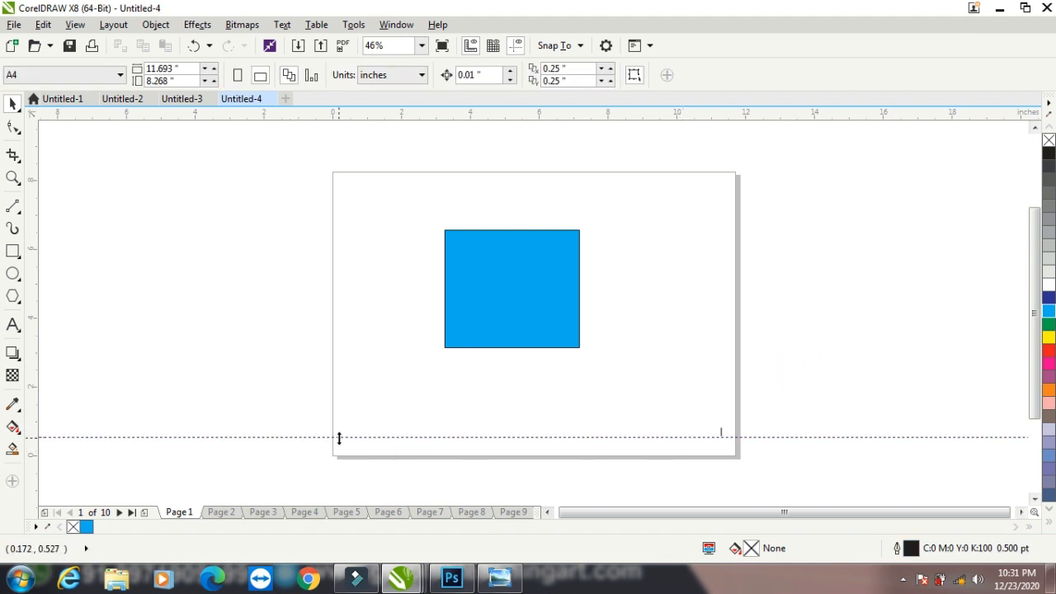
Insert page numbers on all even pages, move page 2's number to the page's lower-left corner and check the neighbouring pages
left_click(223, 512)
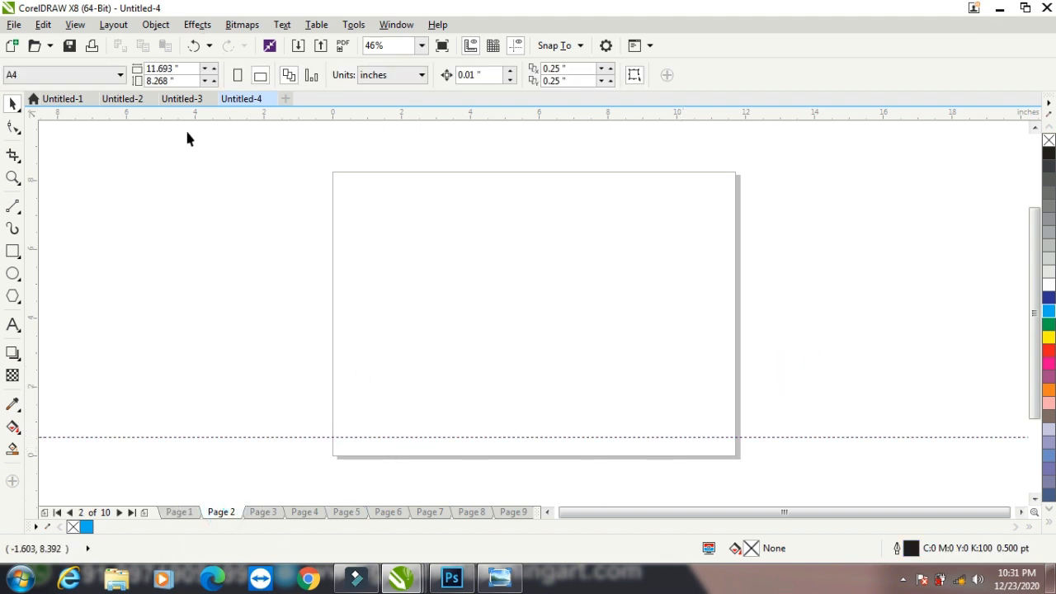
left_click(113, 24)
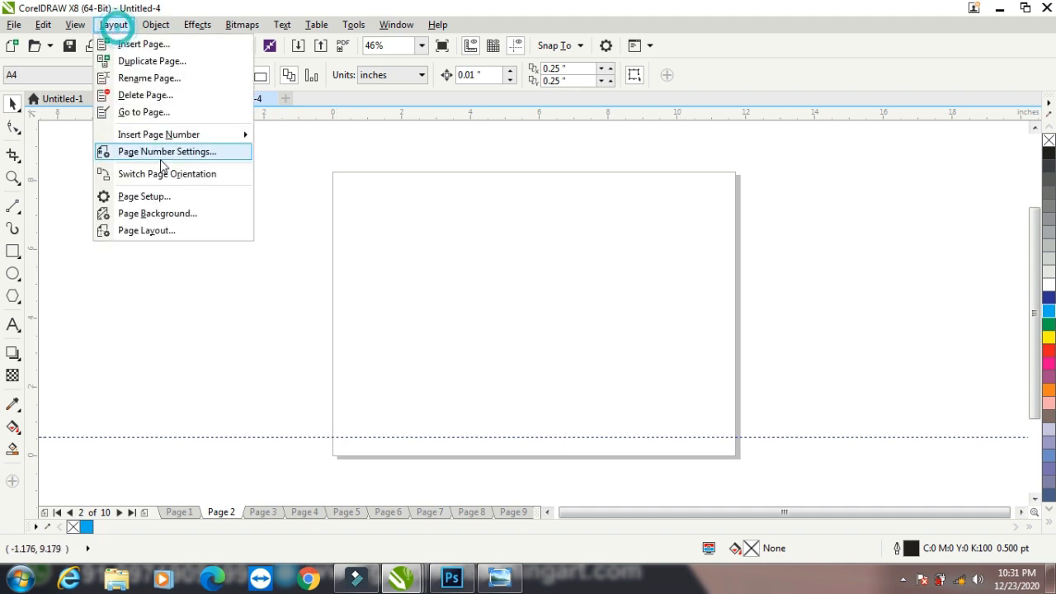
left_click(280, 194)
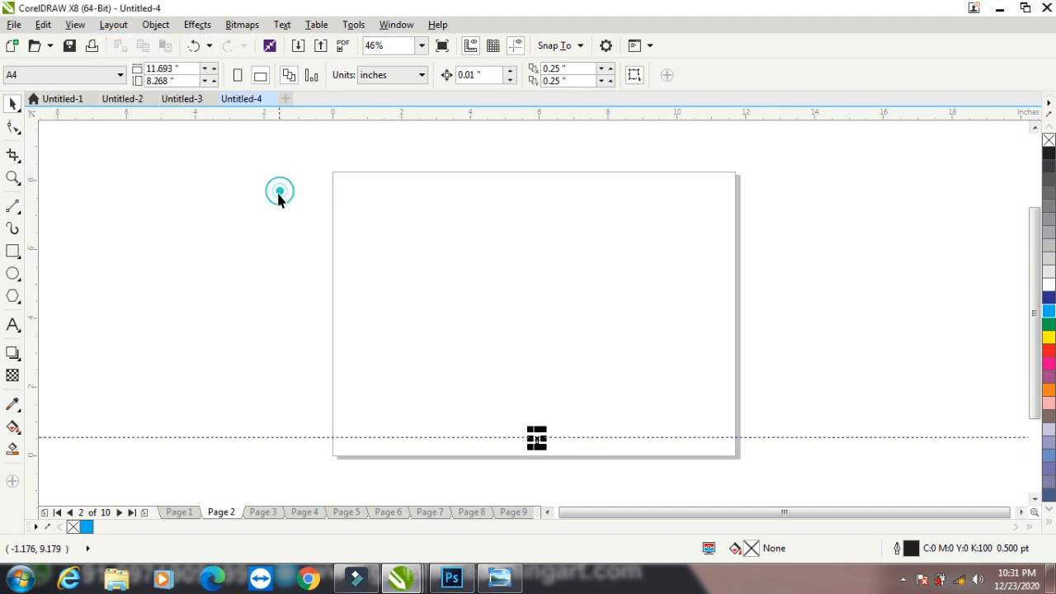
left_click_drag(536, 437, 336, 431)
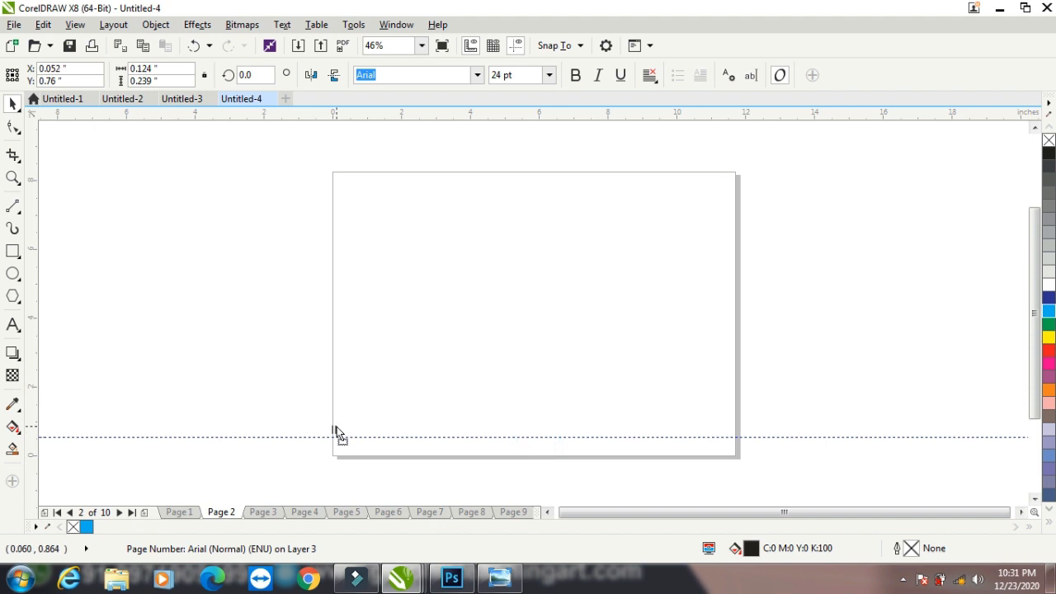
left_click(176, 513)
left_click(221, 513)
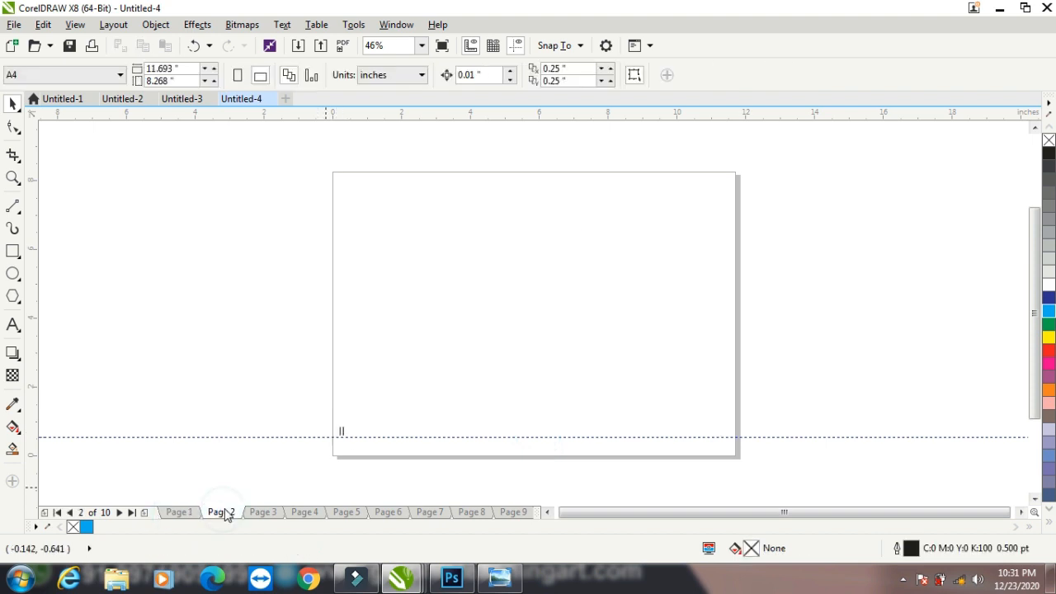
left_click(273, 511)
left_click(305, 512)
Set the page number style to 1, 2, 3, 4, 5... and check the numbers on pages 3 and 2
left_click(113, 25)
left_click(151, 152)
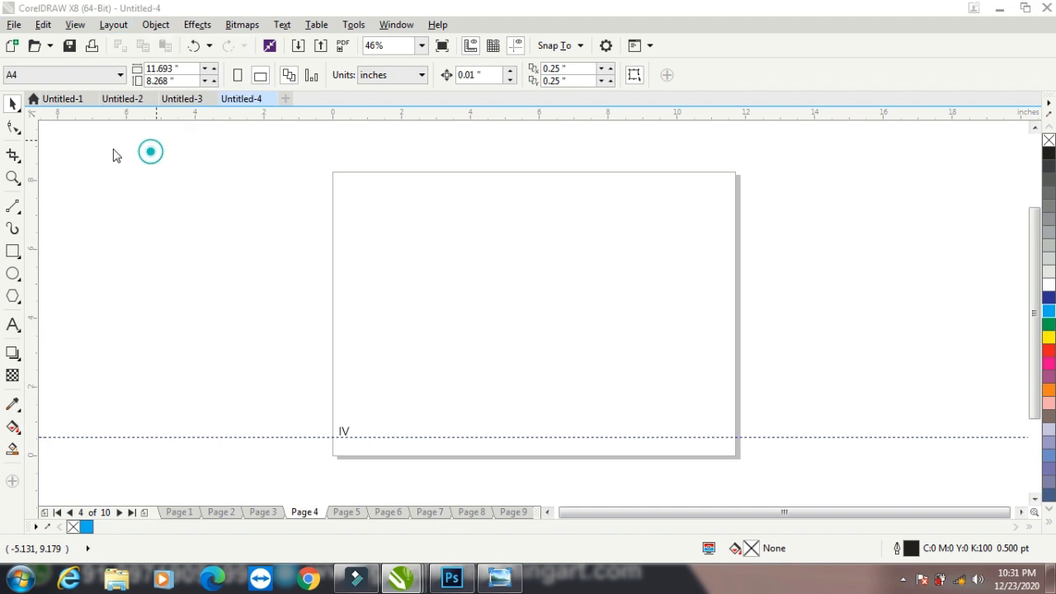
left_click(541, 298)
left_click(537, 312)
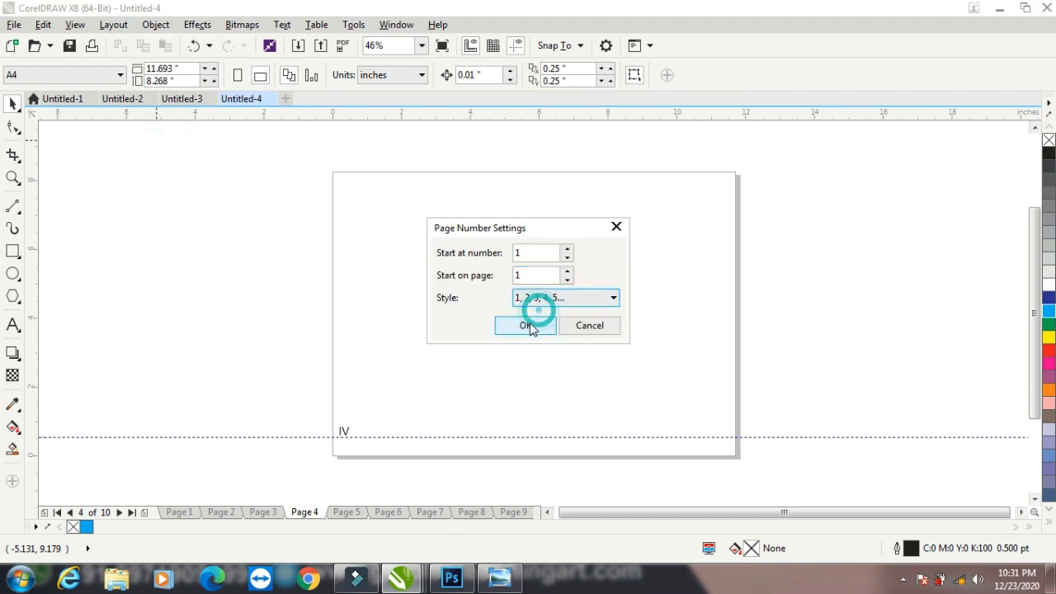
left_click(526, 325)
left_click(265, 513)
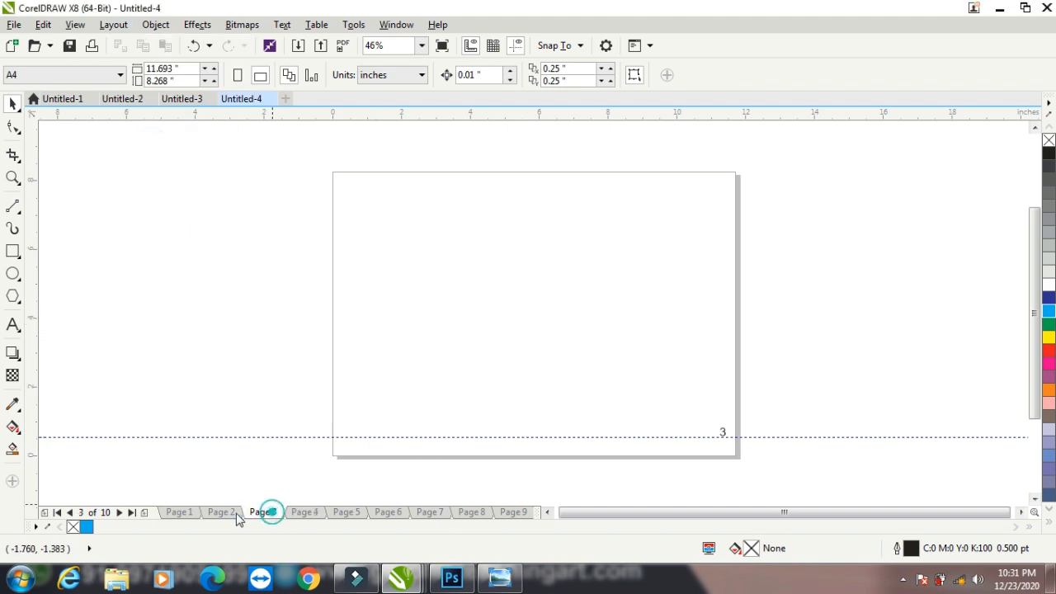
left_click(218, 513)
Color the page number on page 1 red and check pages 2 and 3
left_click(181, 512)
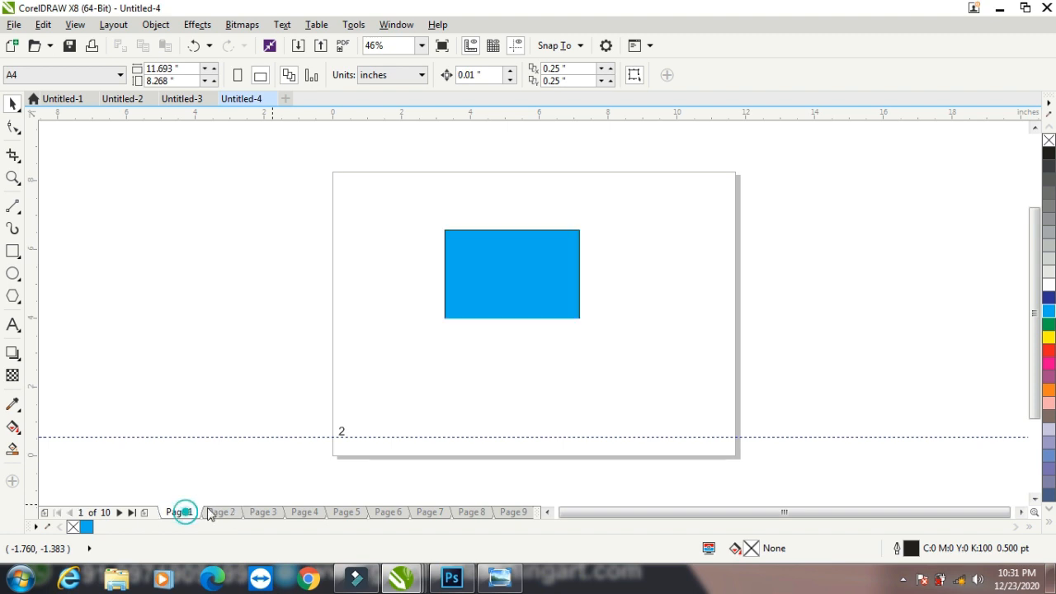
left_click(722, 434)
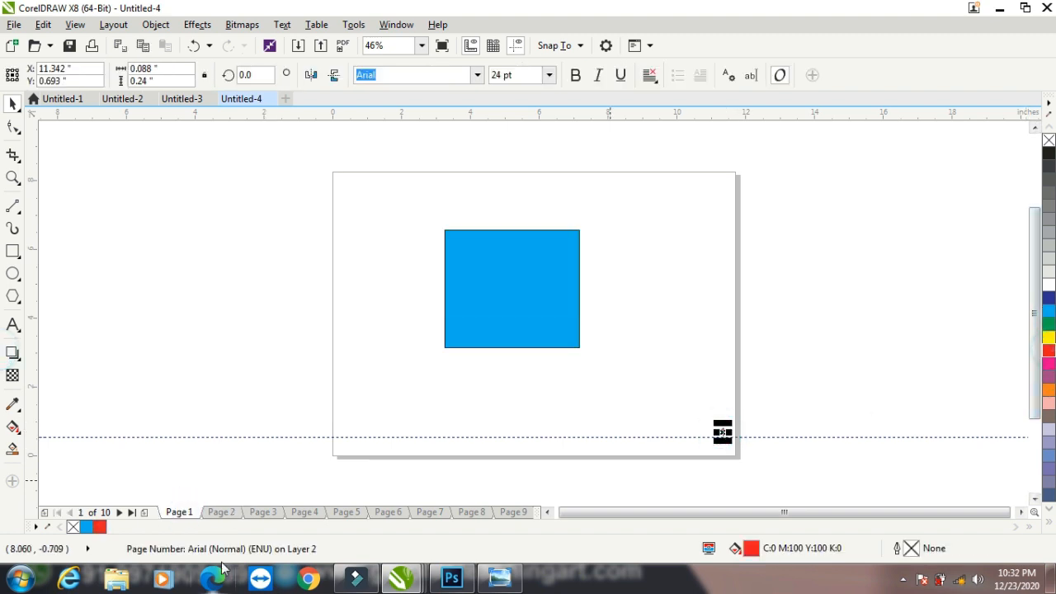
left_click(220, 512)
left_click(264, 512)
Color the page number on page 2 cyan and check the number colors on pages 1 to 5
left_click(225, 513)
left_click(340, 427)
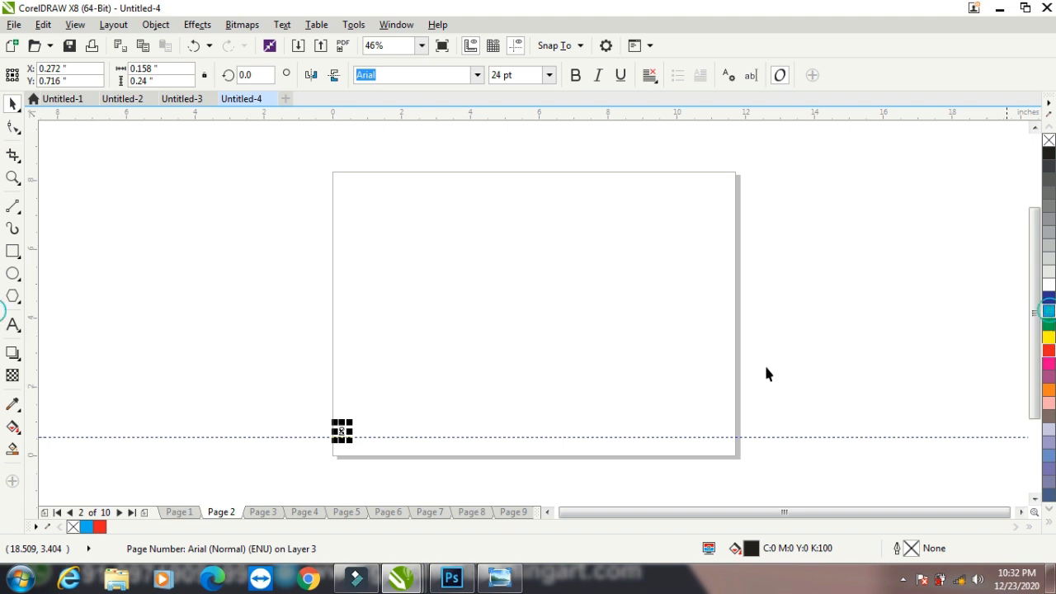
left_click(203, 373)
left_click(190, 513)
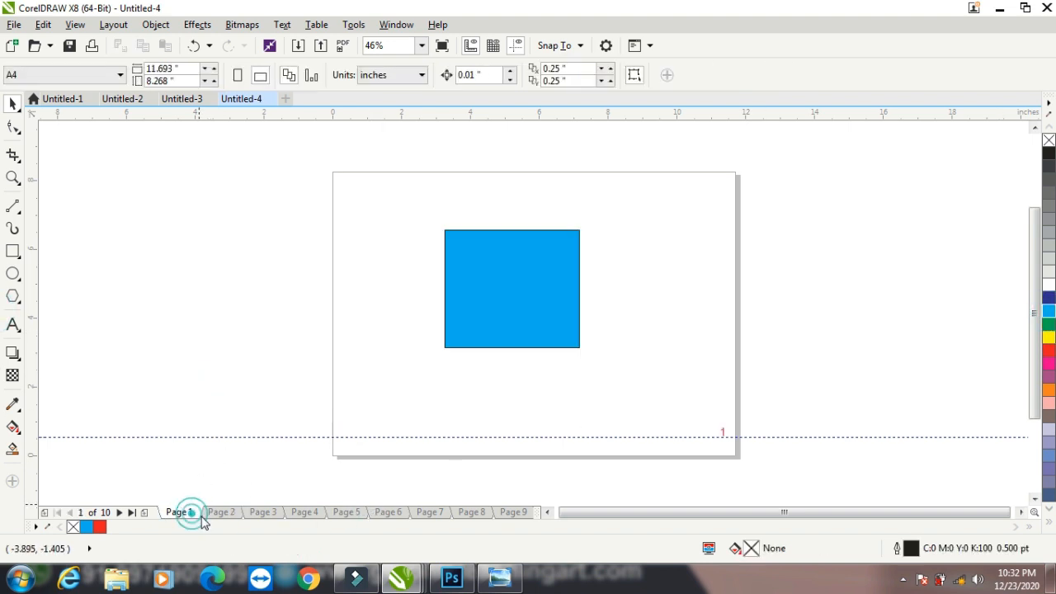
left_click(221, 514)
left_click(268, 514)
left_click(299, 515)
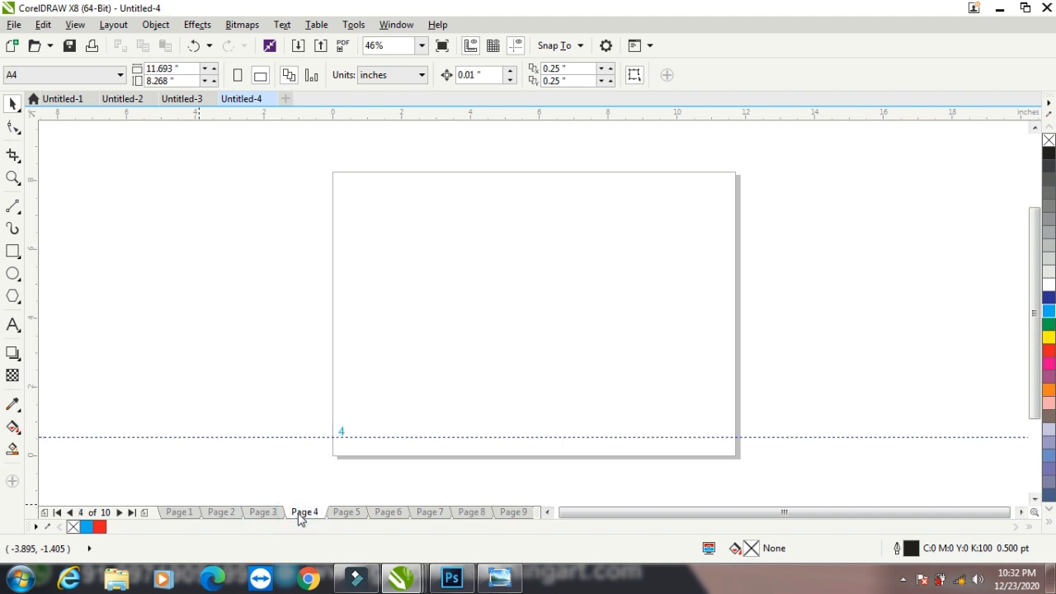
key("Page_Down")
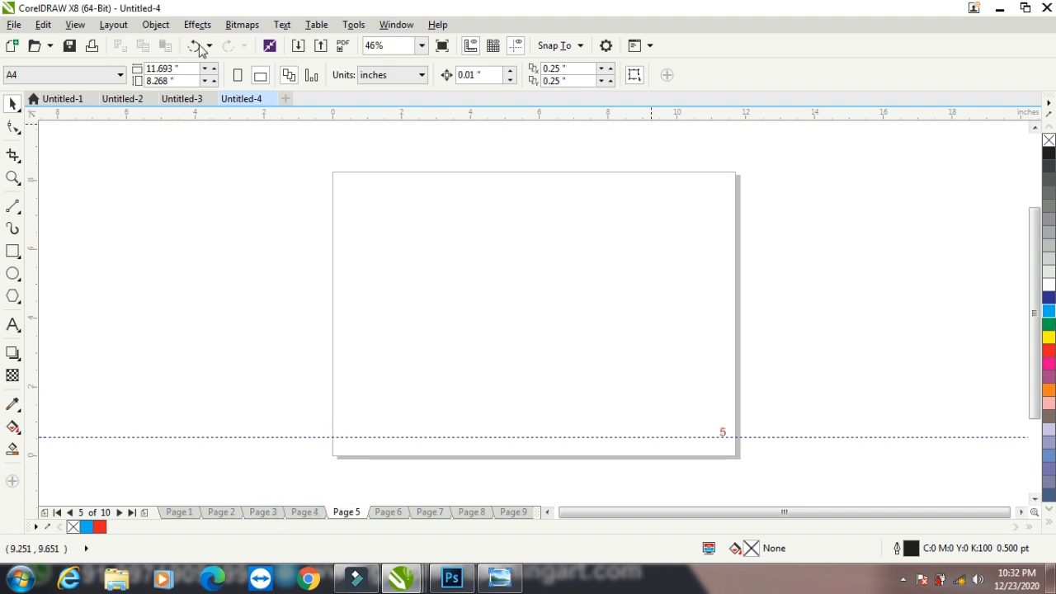
left_click(113, 24)
mouse_move(189, 140)
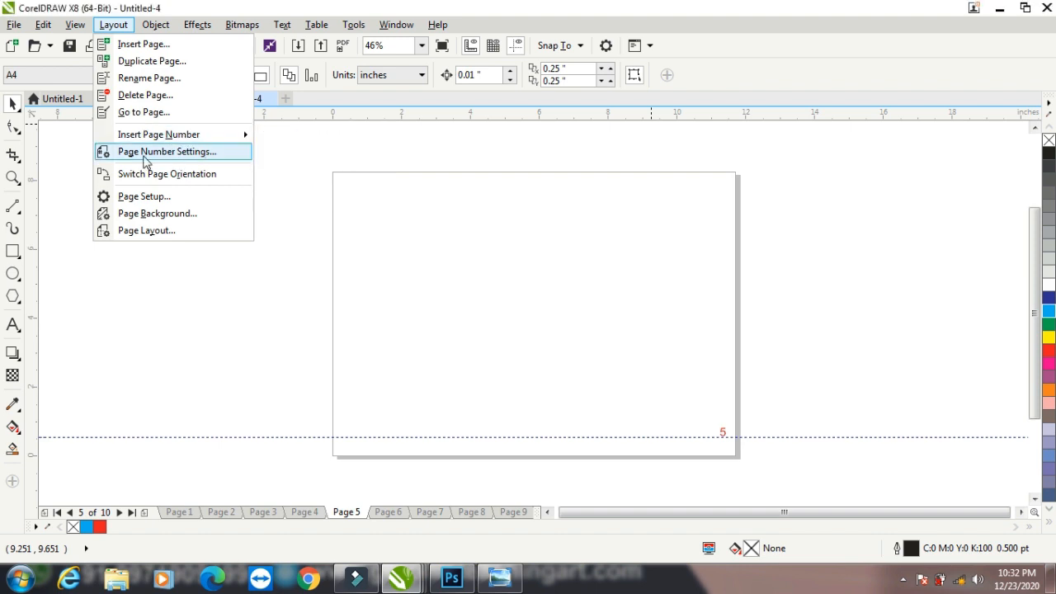
left_click(676, 385)
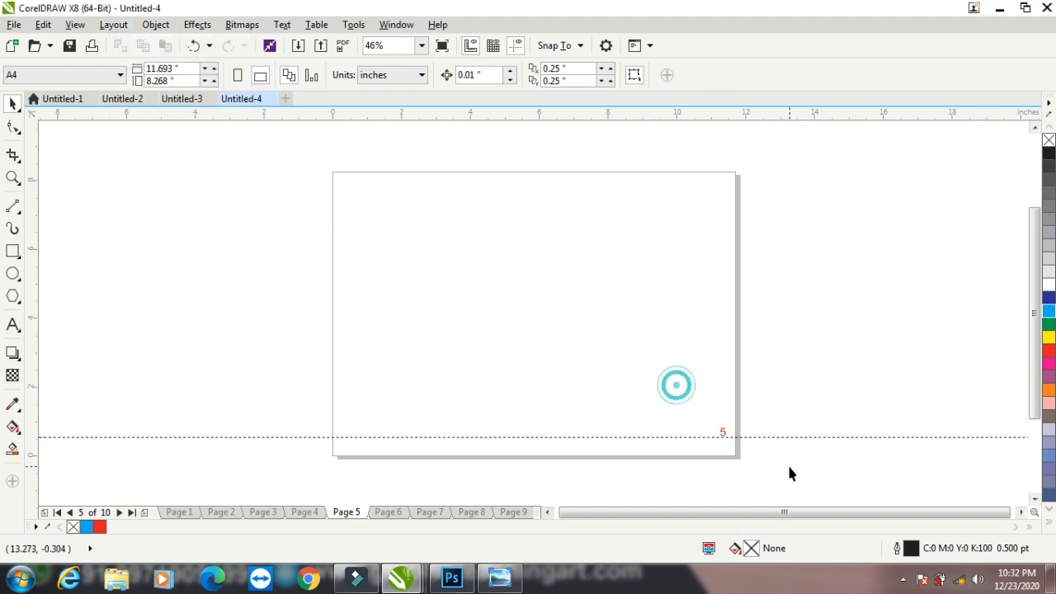
Delete the page number on page 5 and the horizontal guideline near the page's lower edge
left_click(721, 431)
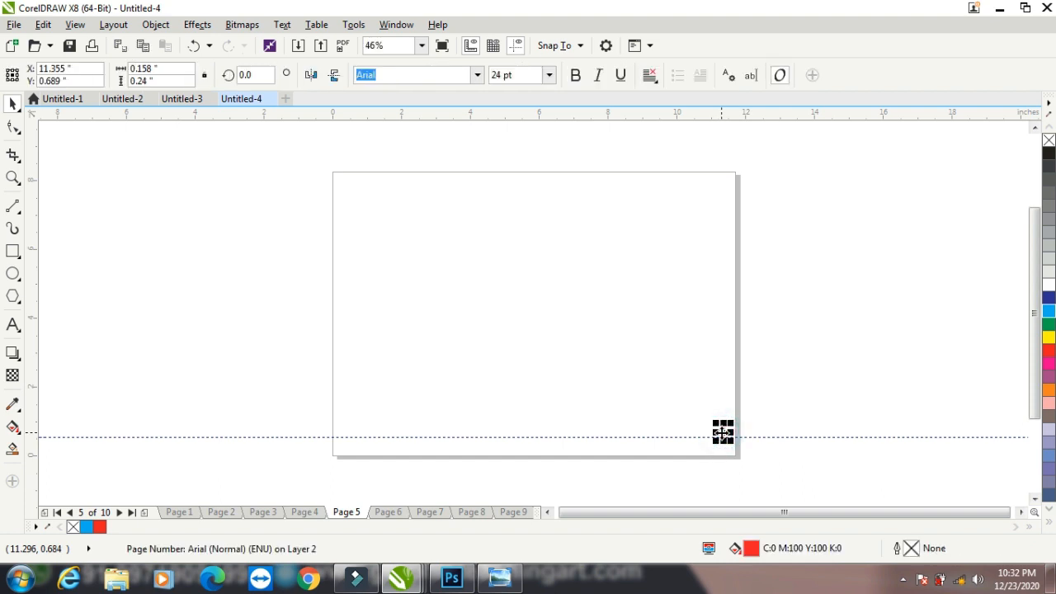
key("Delete")
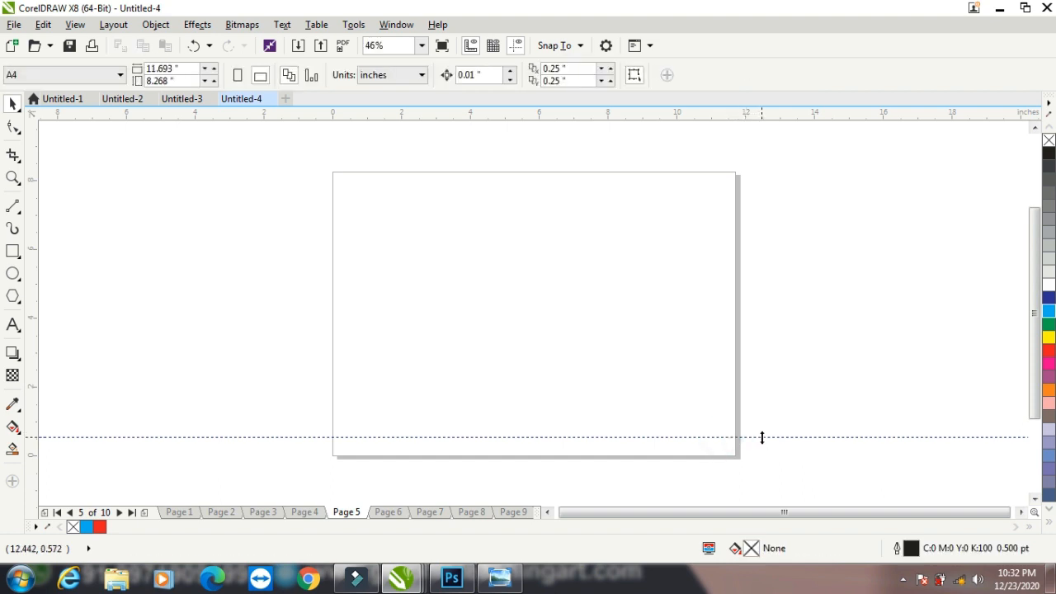
left_click(762, 438)
key("Delete")
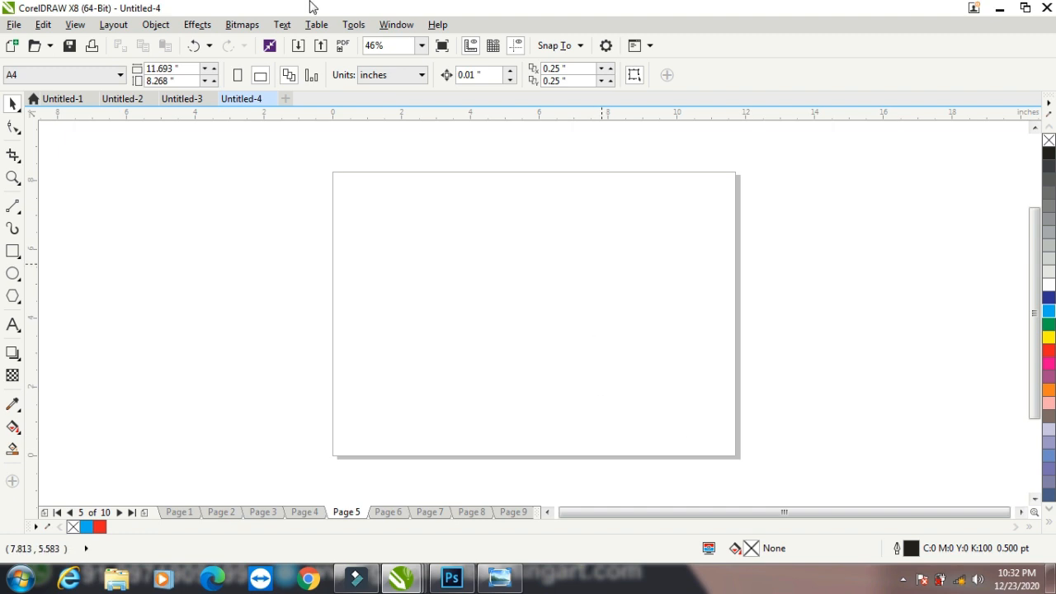
Switch the A4 page orientation back and forth between portrait and landscape several times, ending in landscape
left_click(115, 25)
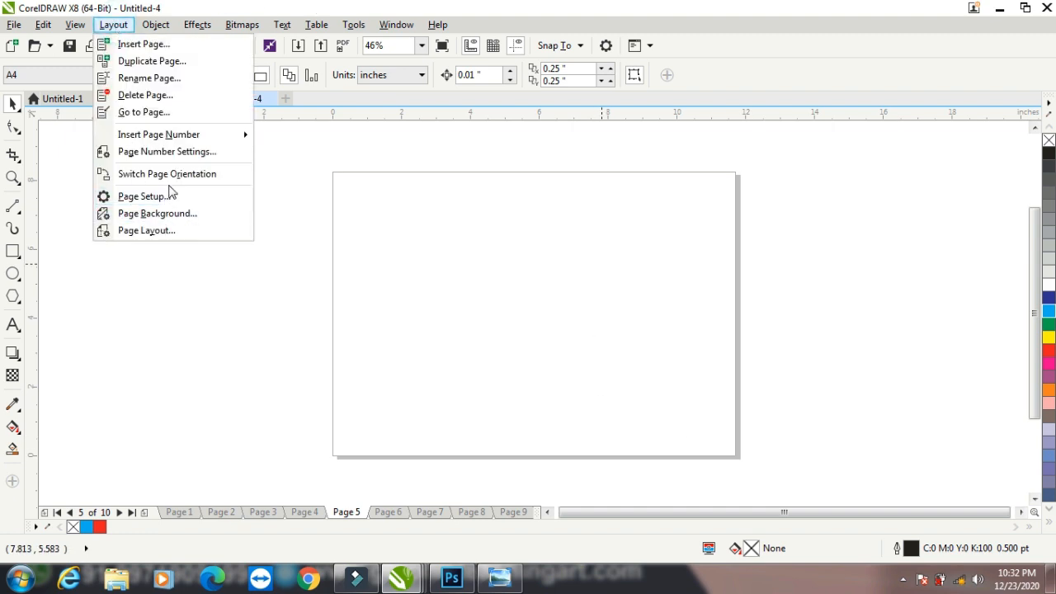
left_click(140, 176)
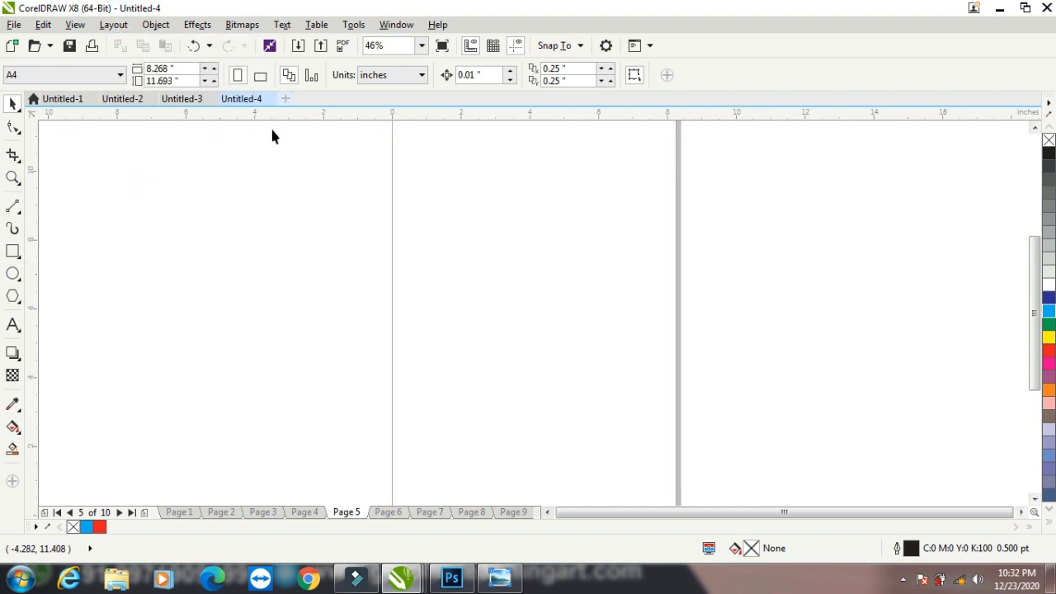
scroll(288, 242, "down", 2)
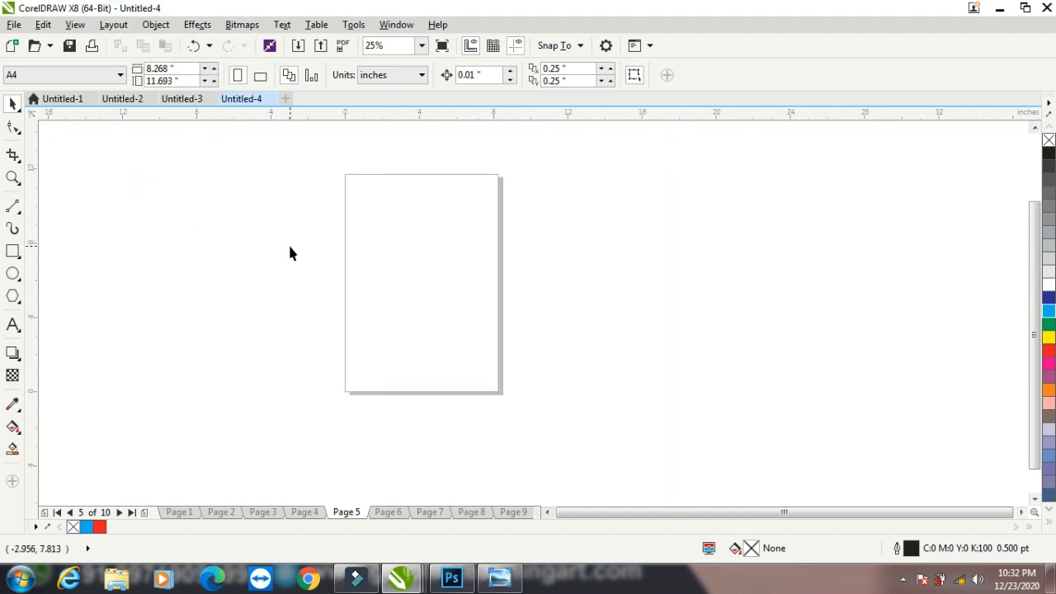
left_click(261, 78)
left_click(237, 77)
left_click(258, 78)
left_click(113, 24)
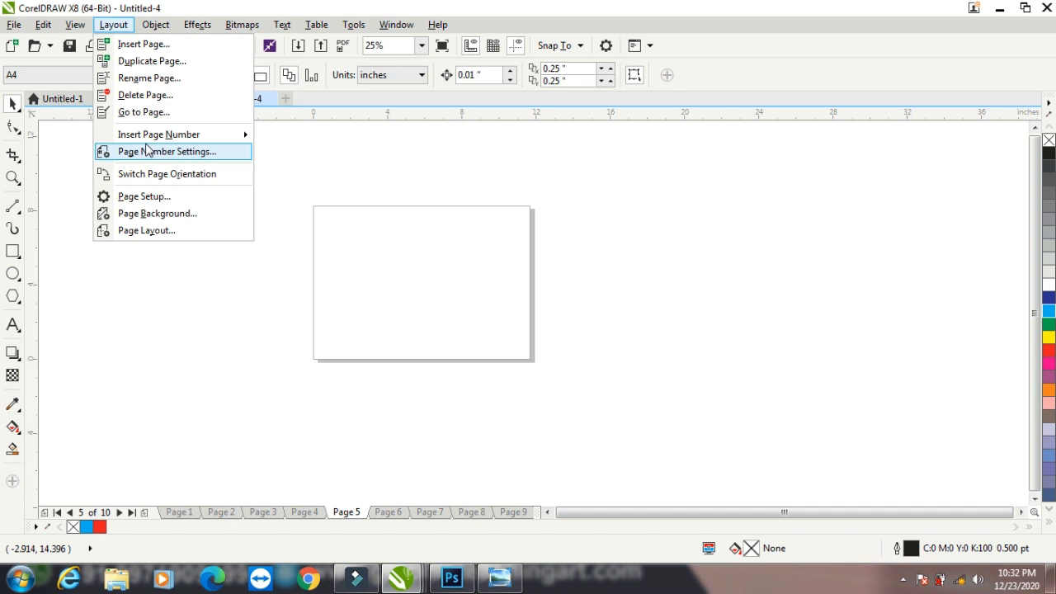
left_click(145, 182)
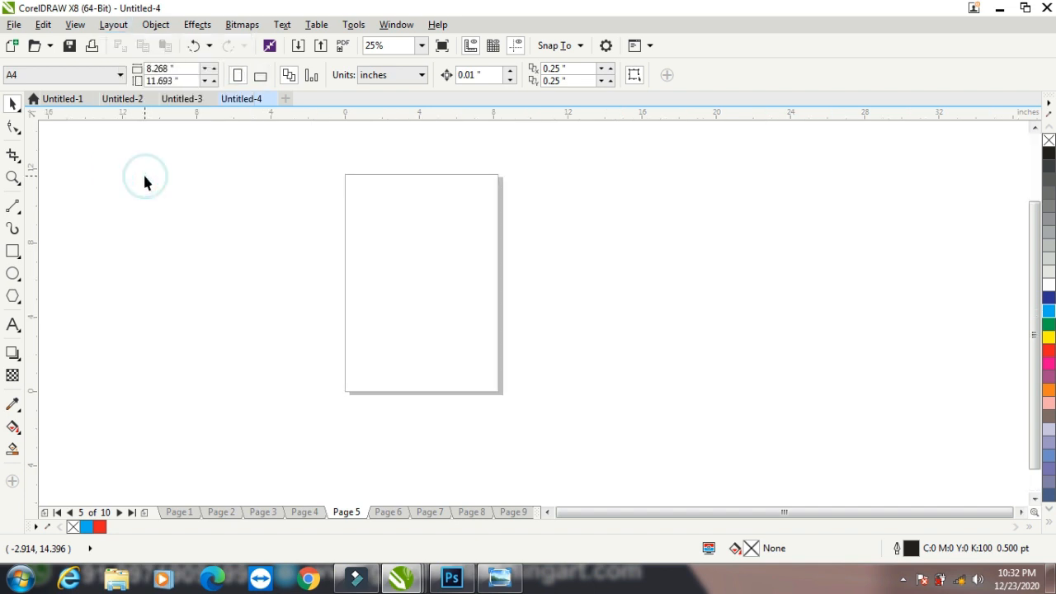
left_click(114, 25)
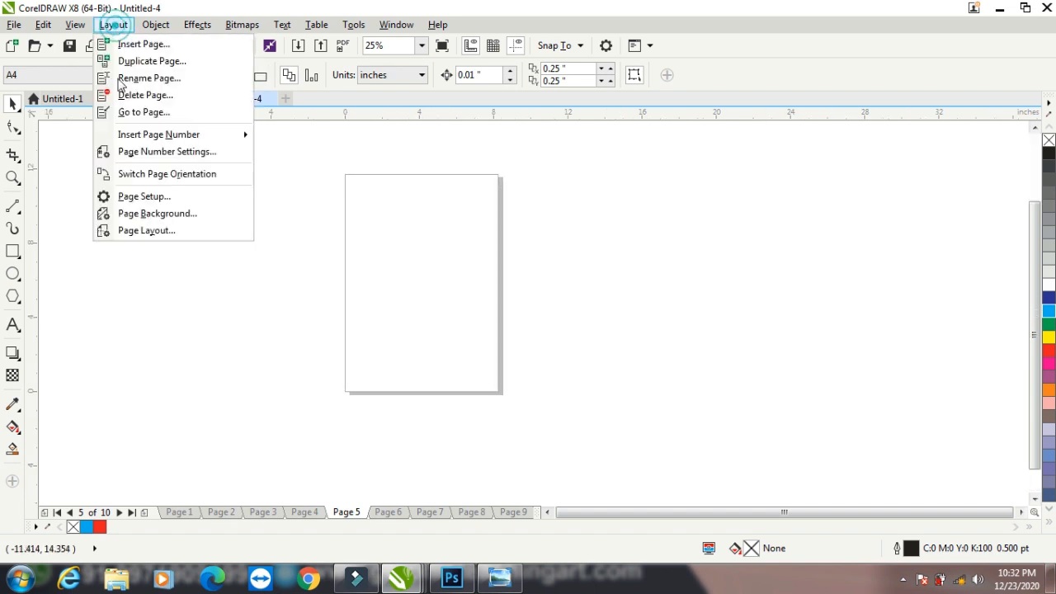
left_click(132, 173)
Create a new A4 landscape document and review its page size and rendering resolution options in the page setup
left_click(13, 48)
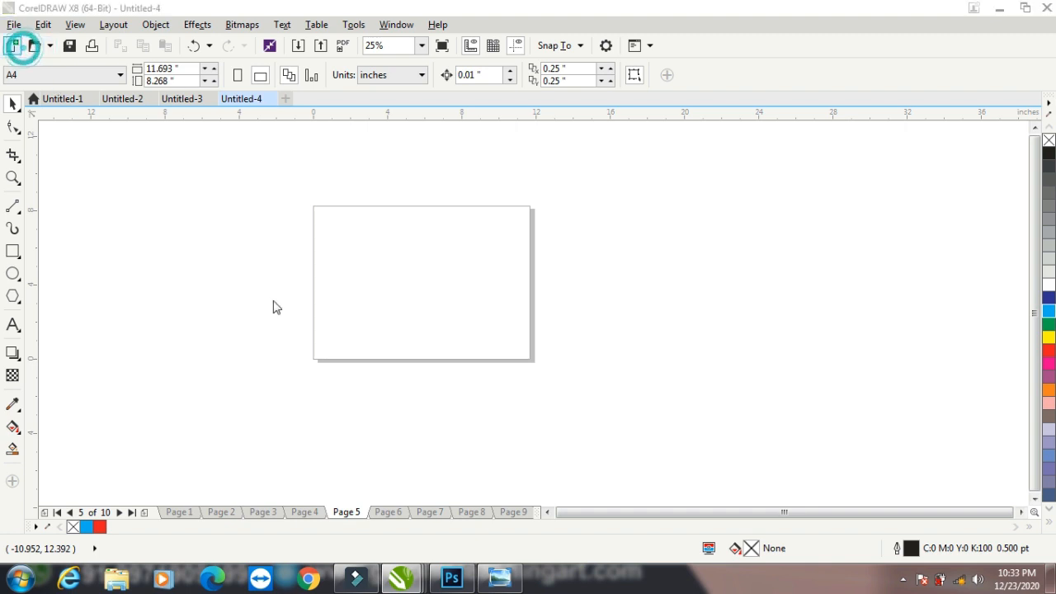
left_click(505, 426)
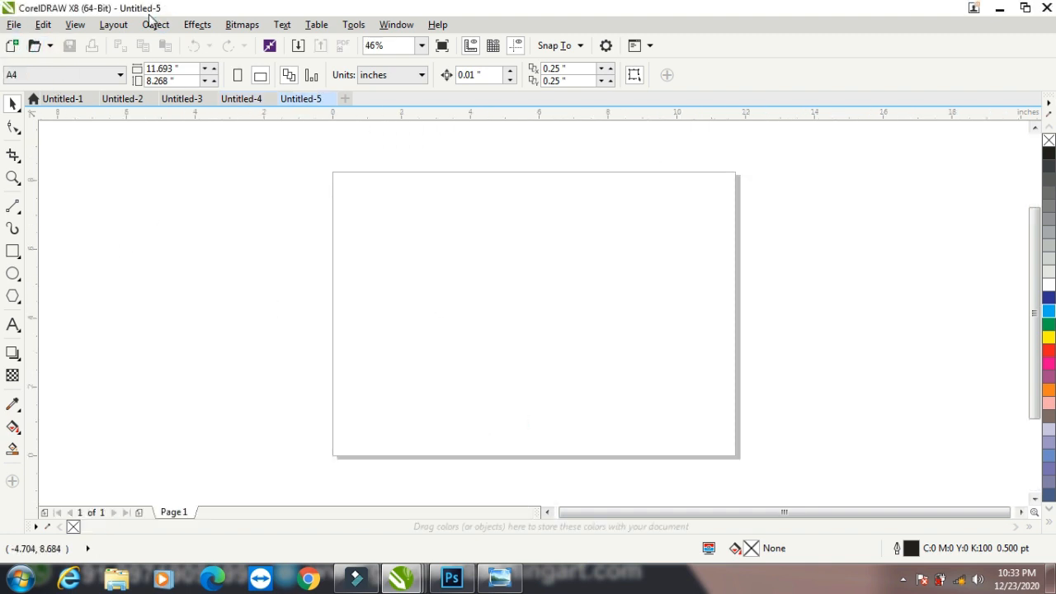
left_click(118, 25)
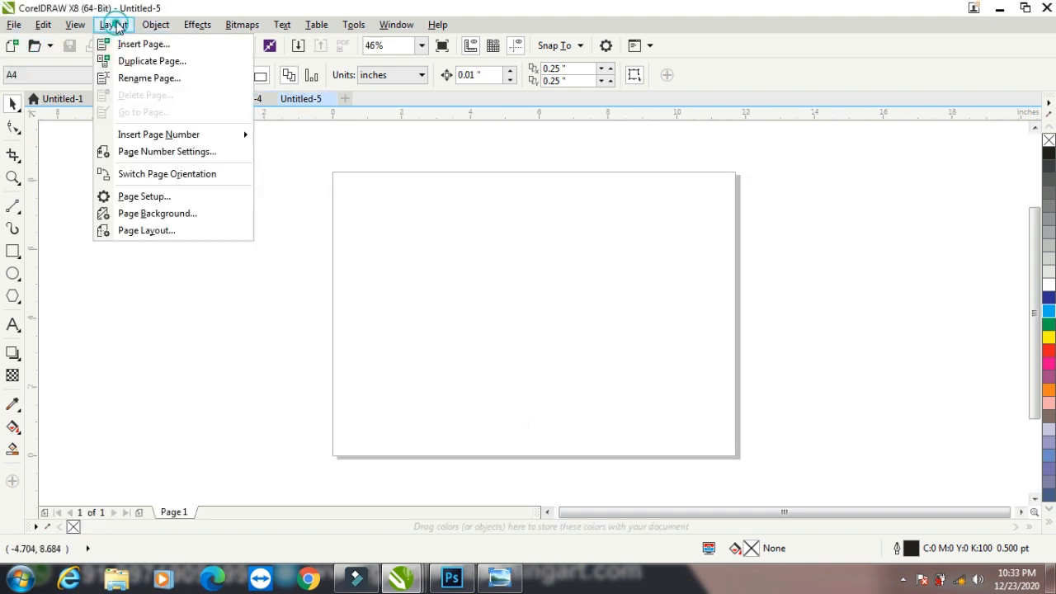
left_click(171, 198)
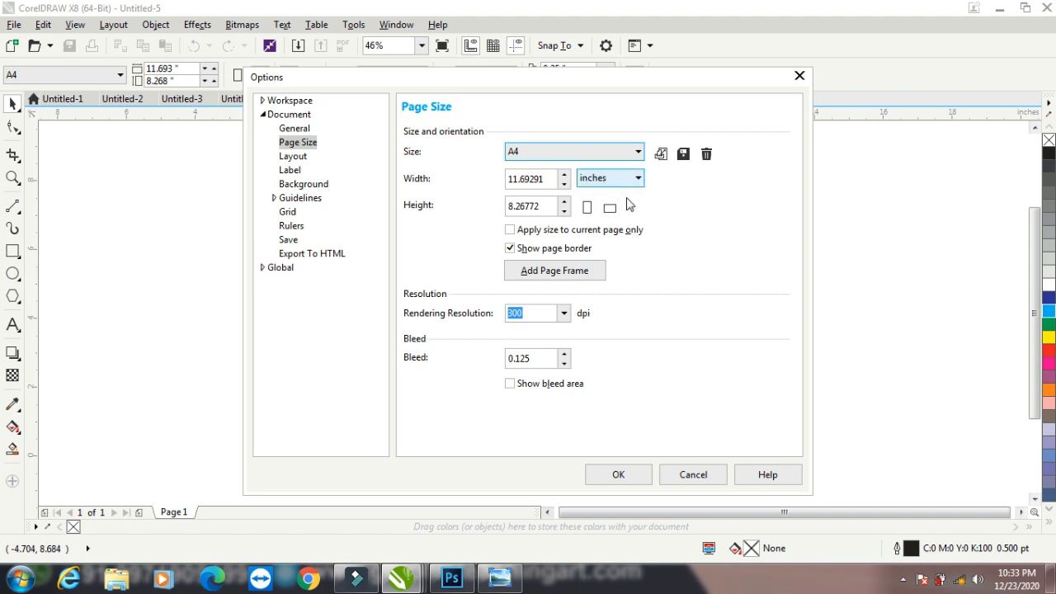
left_click(563, 314)
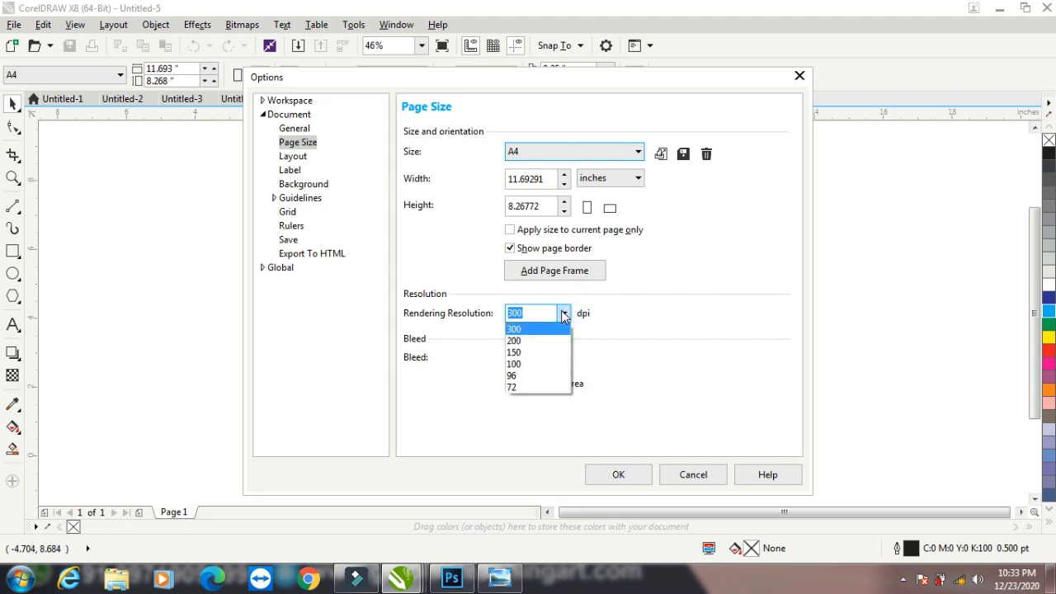
left_click(563, 313)
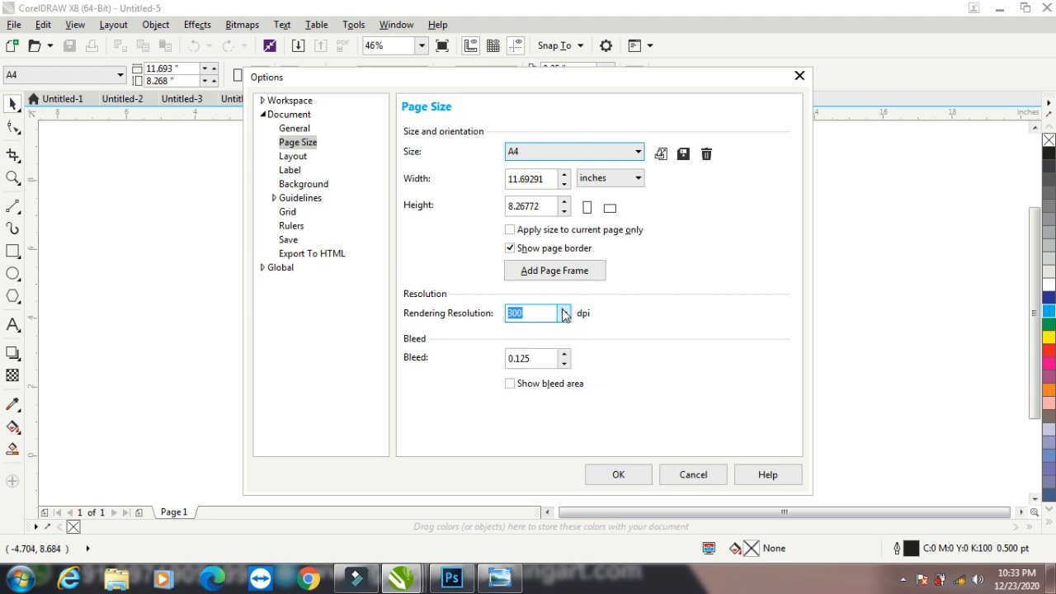
left_click(618, 476)
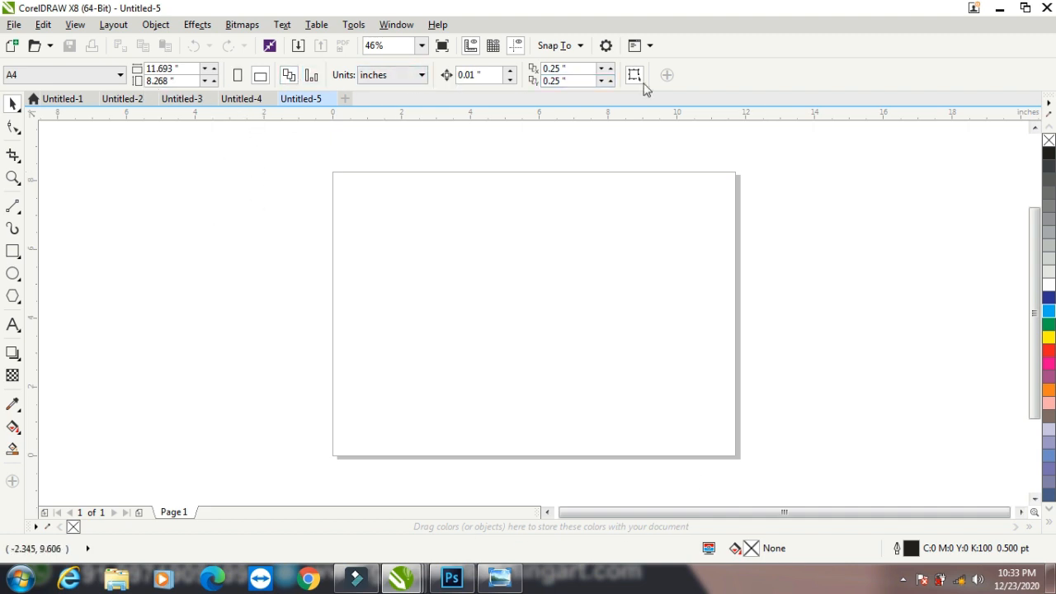
Set the page background to a solid magenta from the RGB palette
left_click(116, 25)
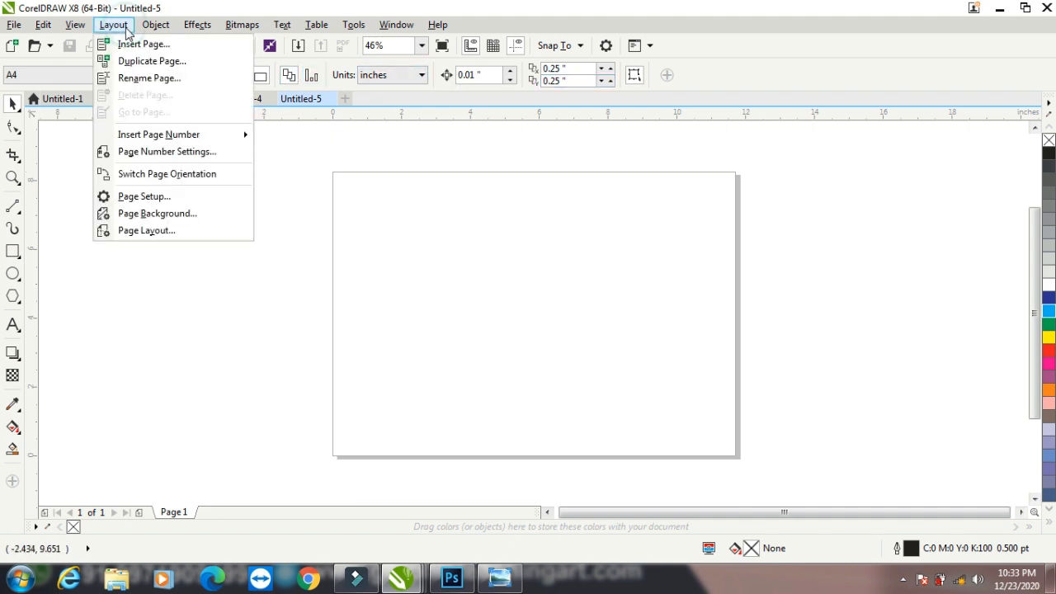
left_click(185, 213)
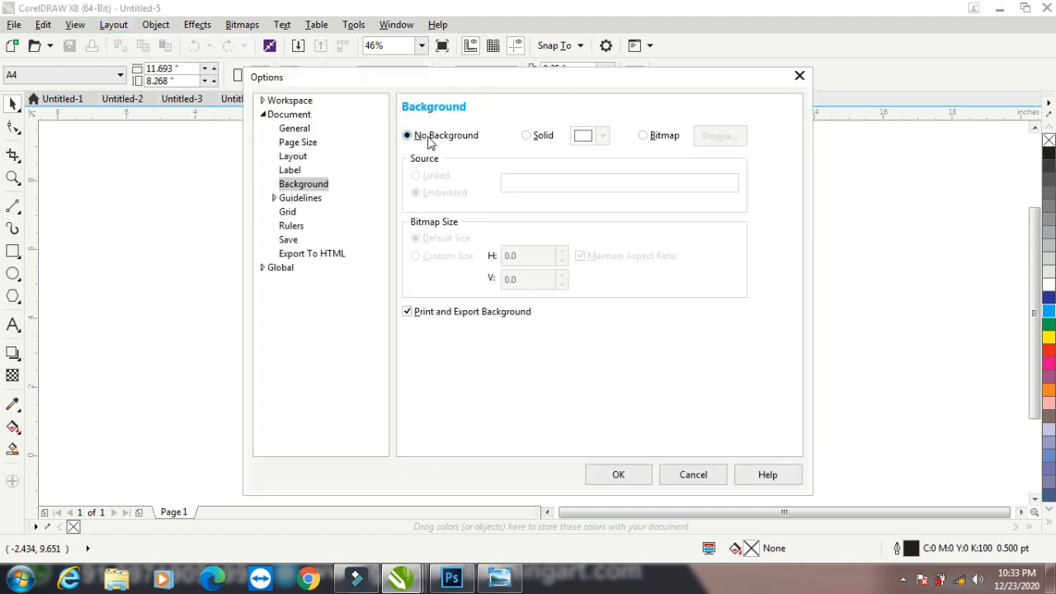
left_click_drag(466, 94, 427, 357)
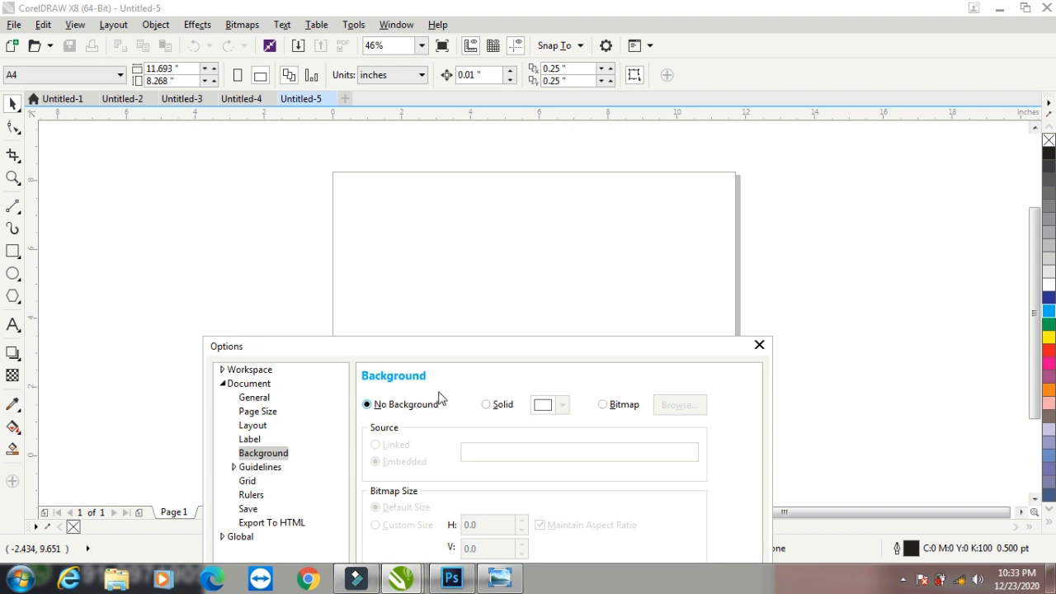
left_click(497, 405)
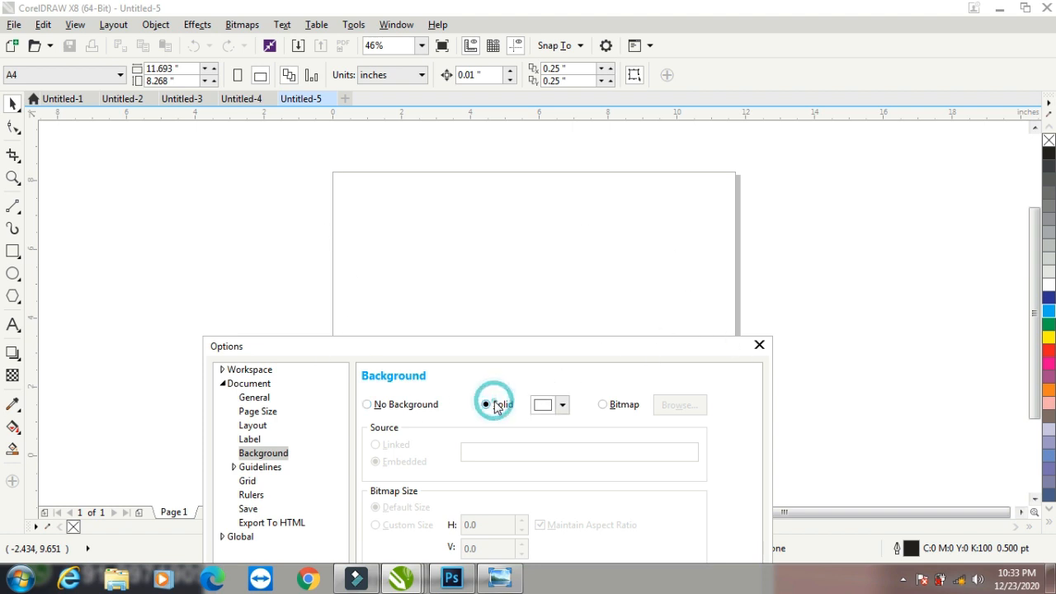
left_click(562, 404)
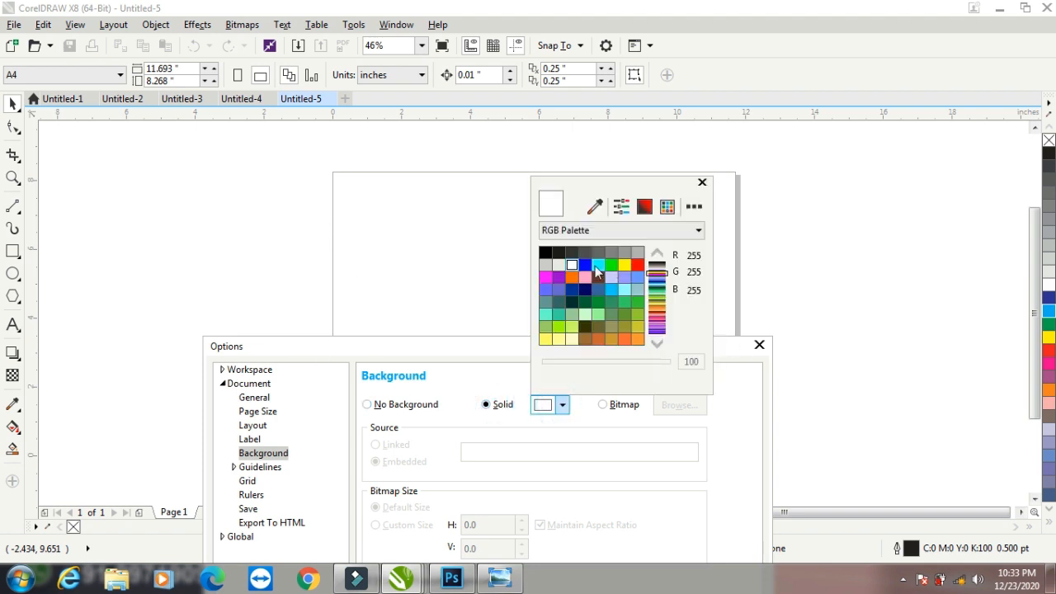
left_click(546, 277)
left_click_drag(497, 344, 460, 177)
left_click(518, 496)
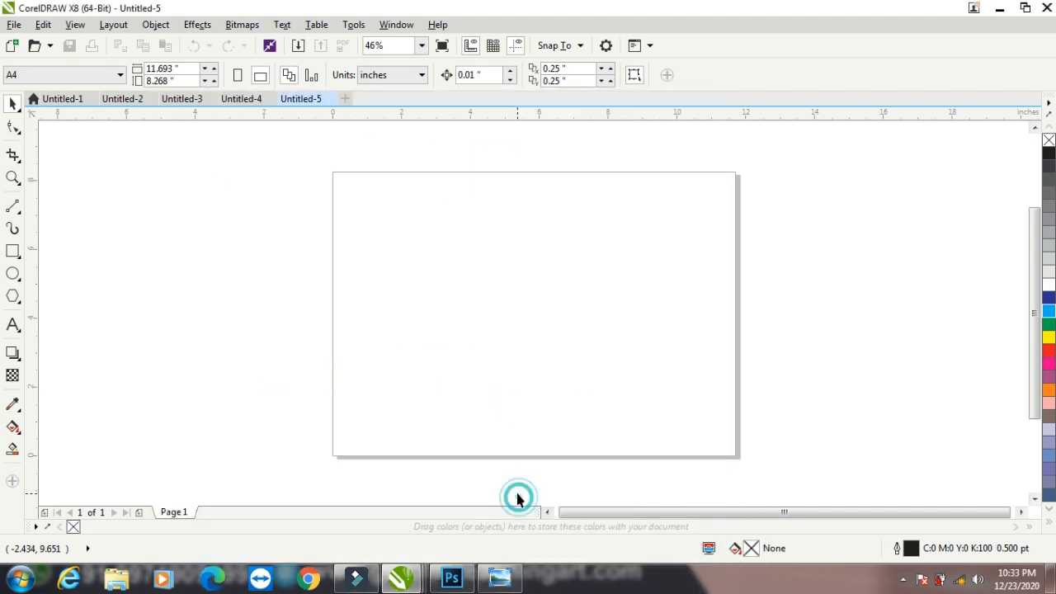
Add three pages after page 1 and return to page 1
left_click(139, 513)
left_click(139, 512)
left_click(139, 513)
left_click(174, 512)
Set an image from the Desktop as the embedded bitmap page background and check it on pages 1 to 4
left_click(113, 25)
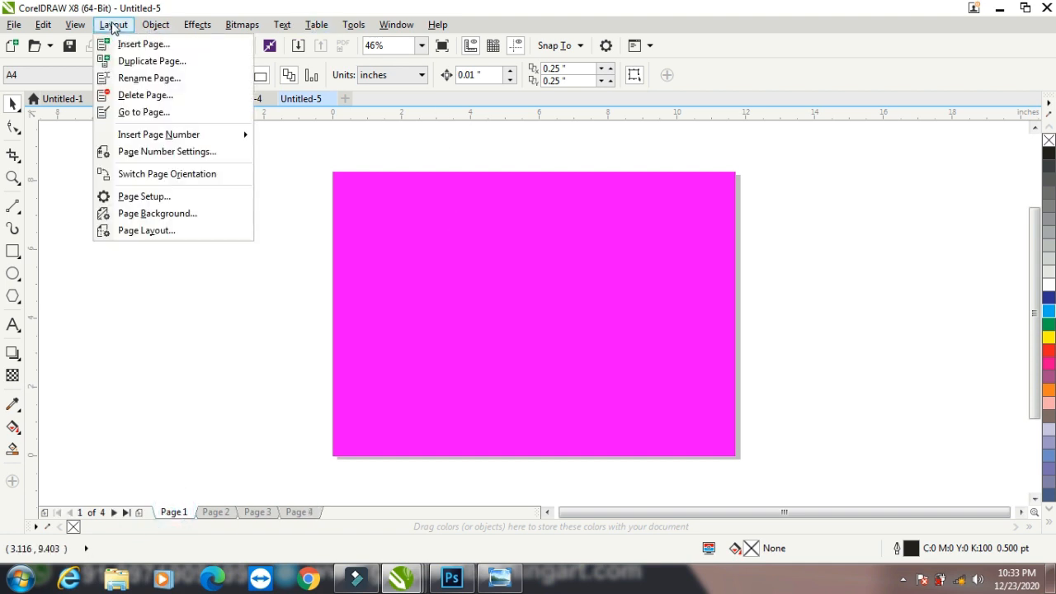
left_click(157, 213)
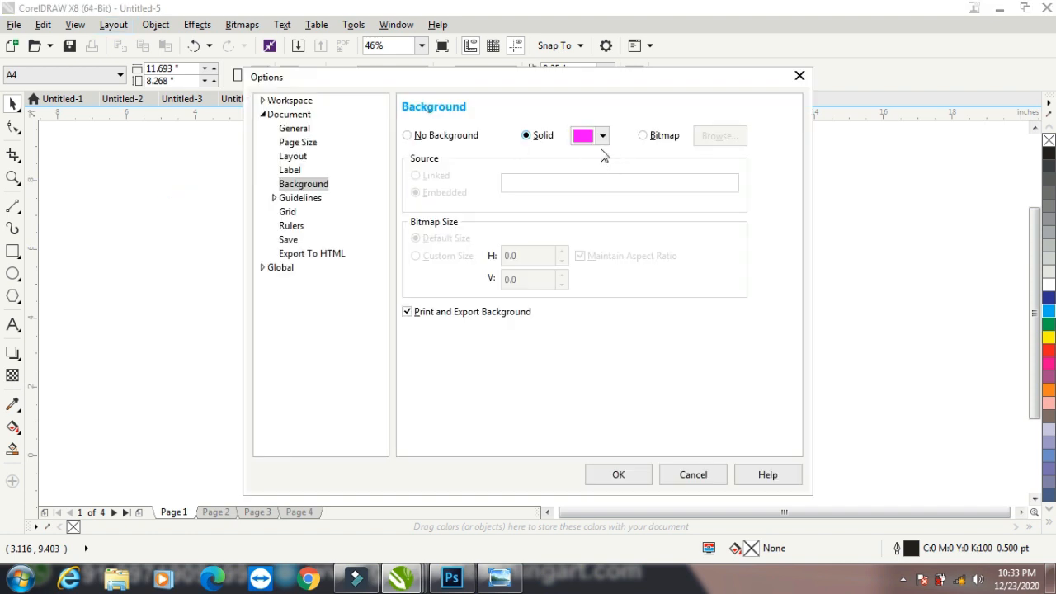
left_click(643, 135)
left_click(725, 136)
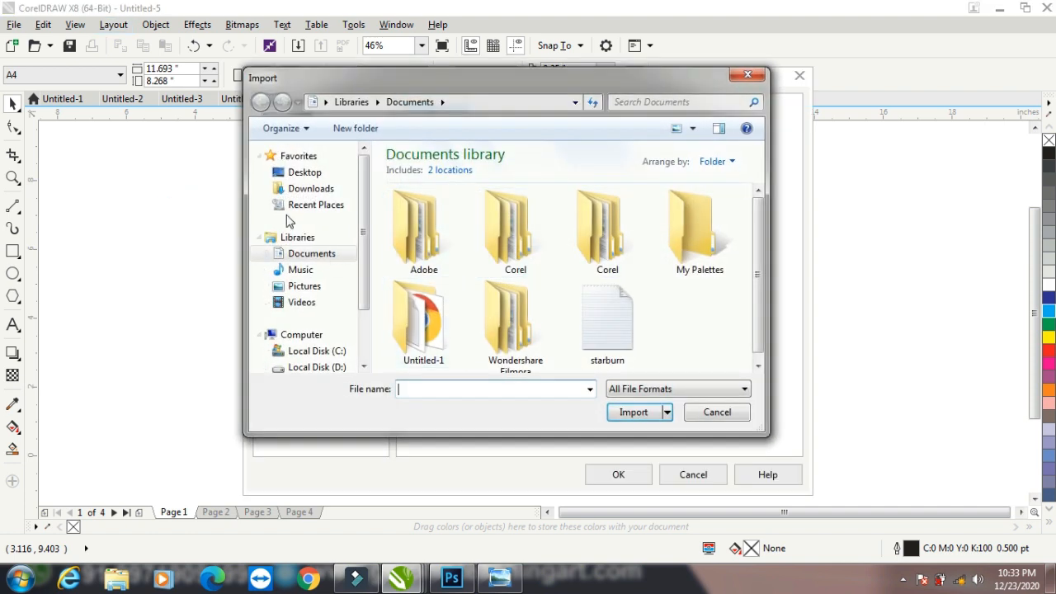
left_click(301, 173)
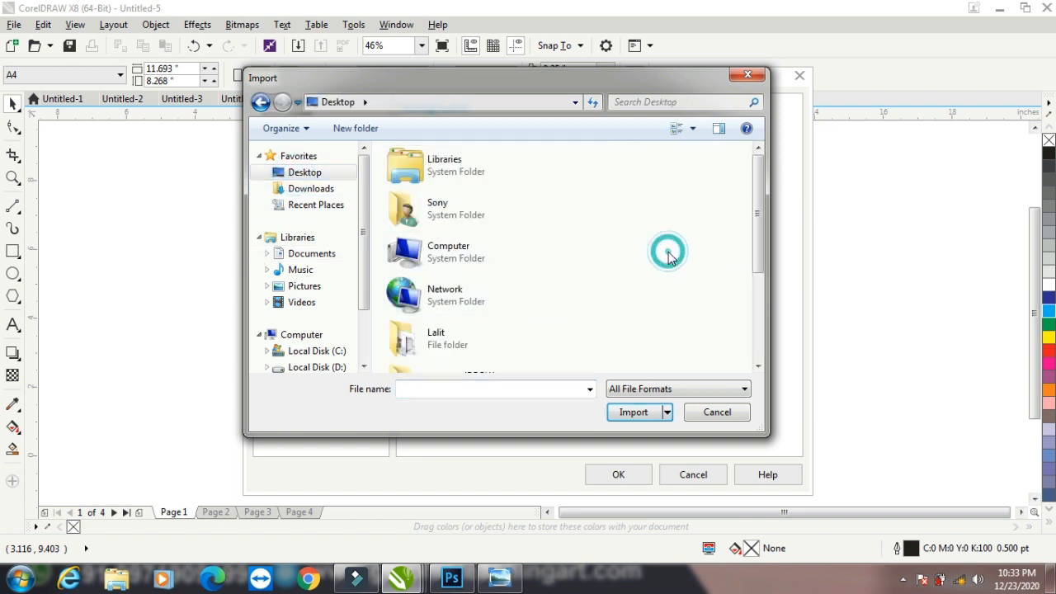
scroll(486, 339, "down", 2)
left_click(437, 322)
left_click(632, 412)
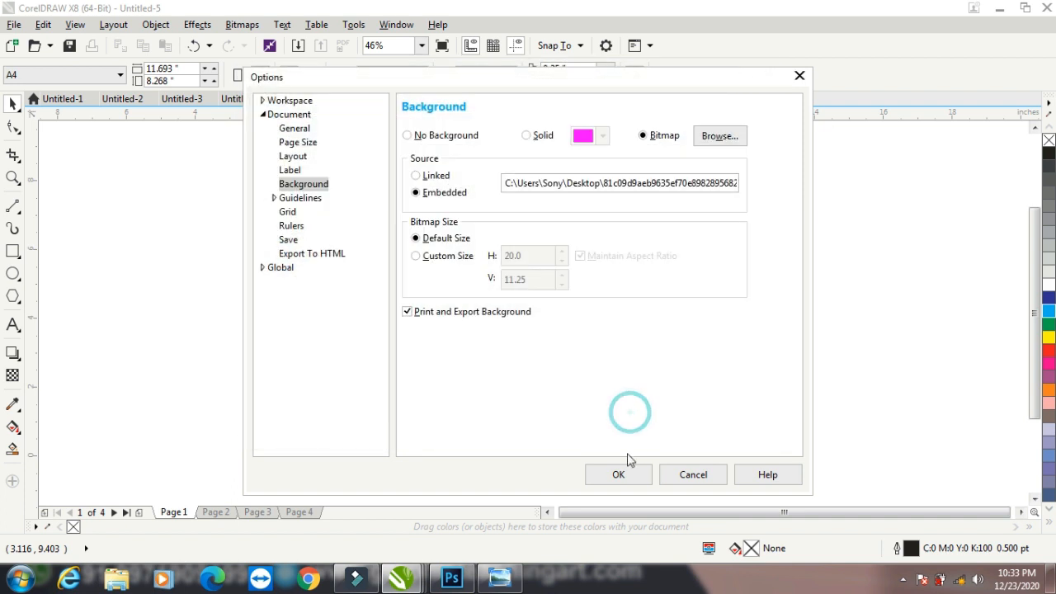
left_click(611, 475)
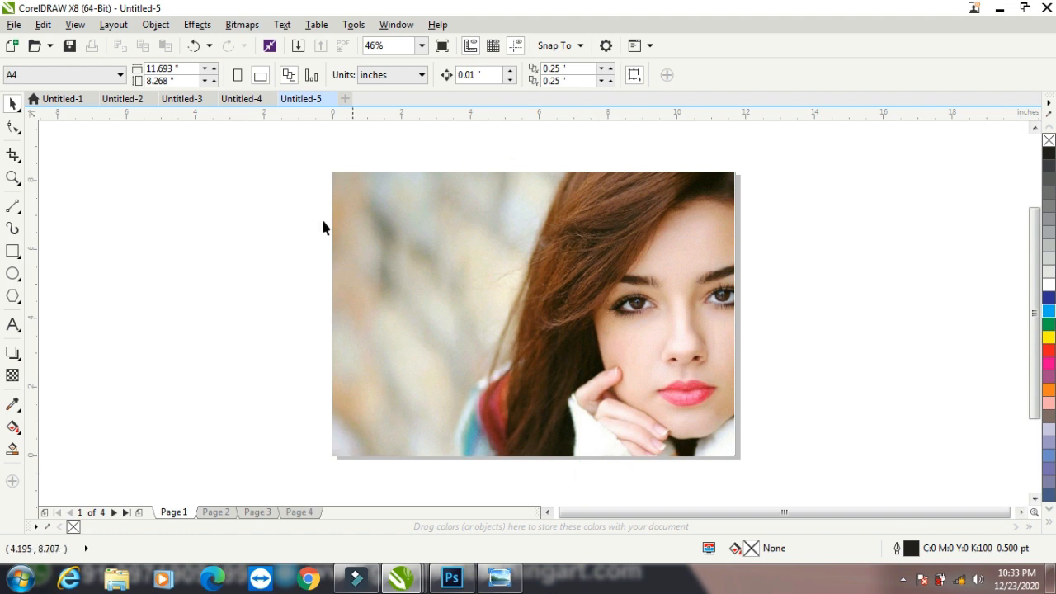
left_click(219, 512)
left_click(253, 512)
left_click(304, 513)
left_click(185, 513)
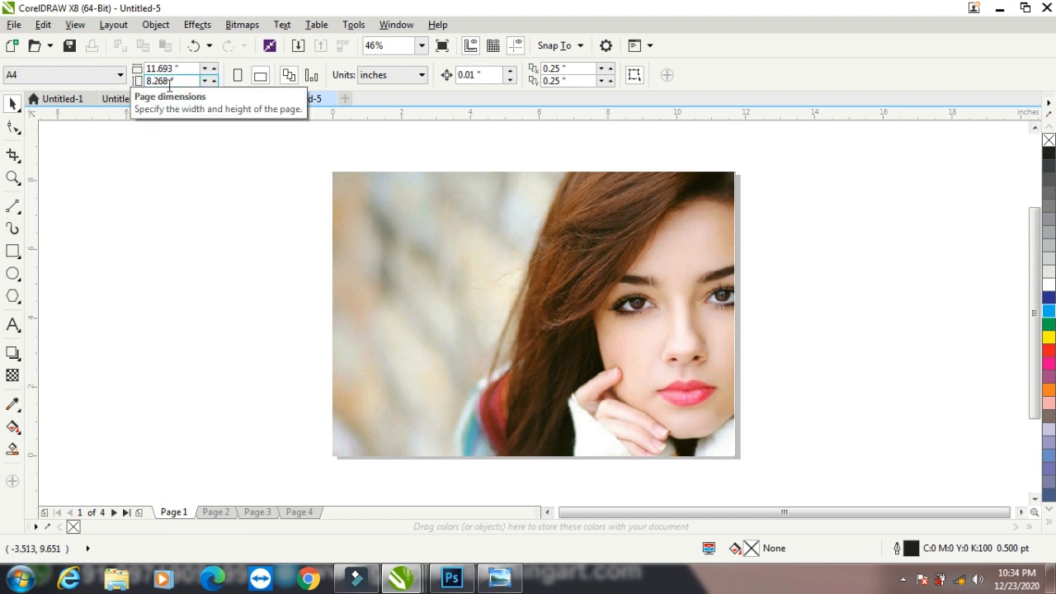
Switch the background bitmap to Custom Size, keeping 20.0 by 11.25 with Maintain Aspect Ratio enabled
left_click(113, 23)
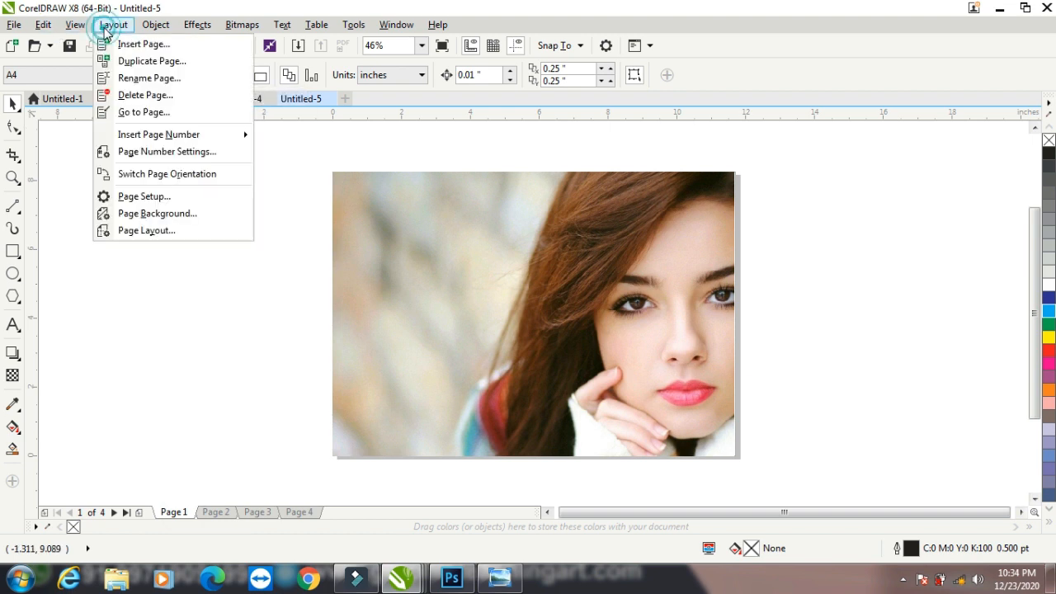
left_click(170, 216)
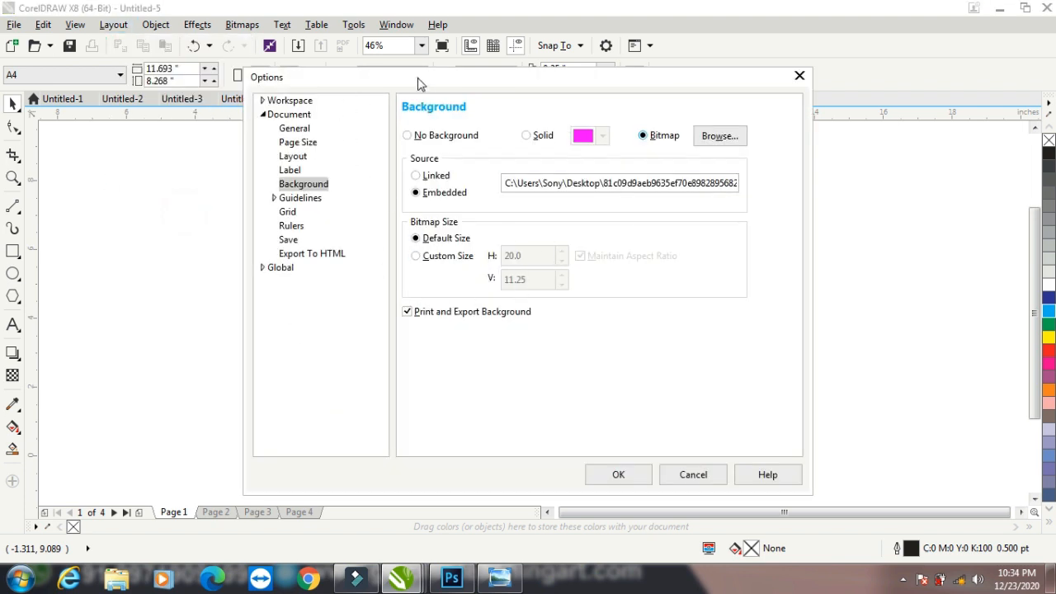
left_click_drag(418, 82, 667, 91)
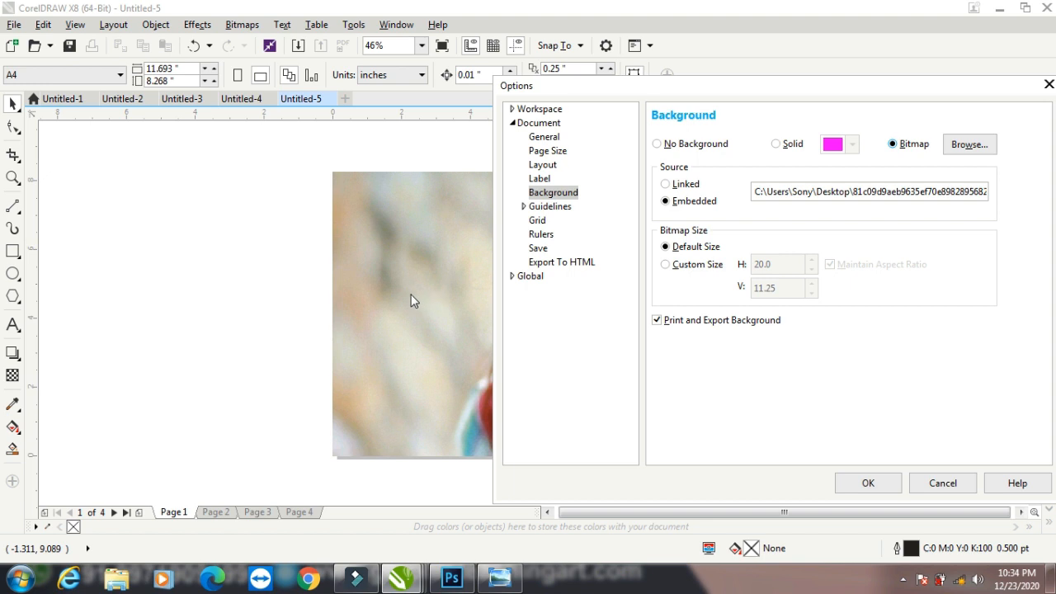
left_click(666, 264)
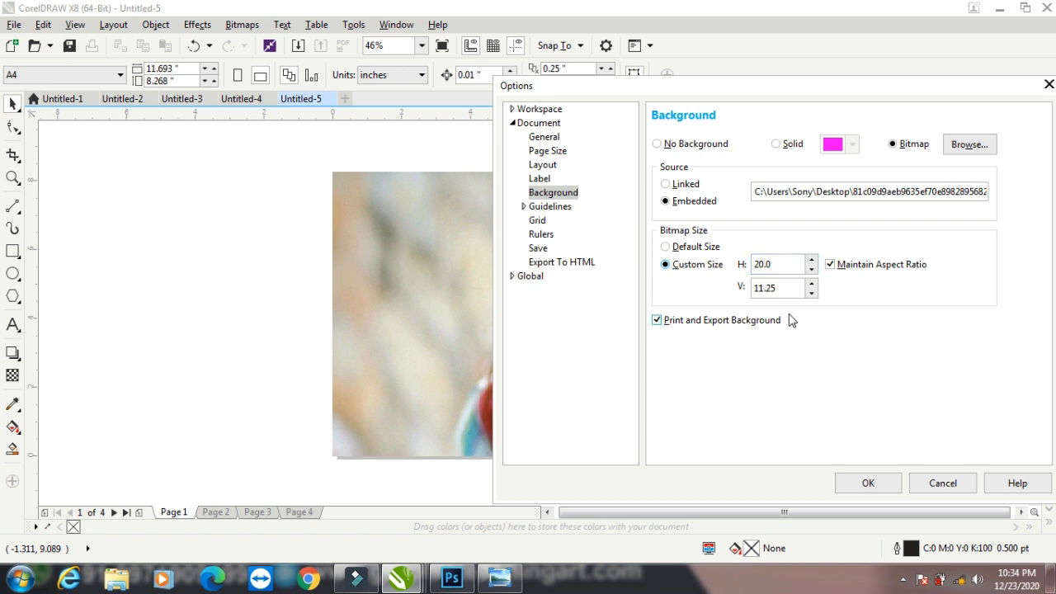
left_click(883, 483)
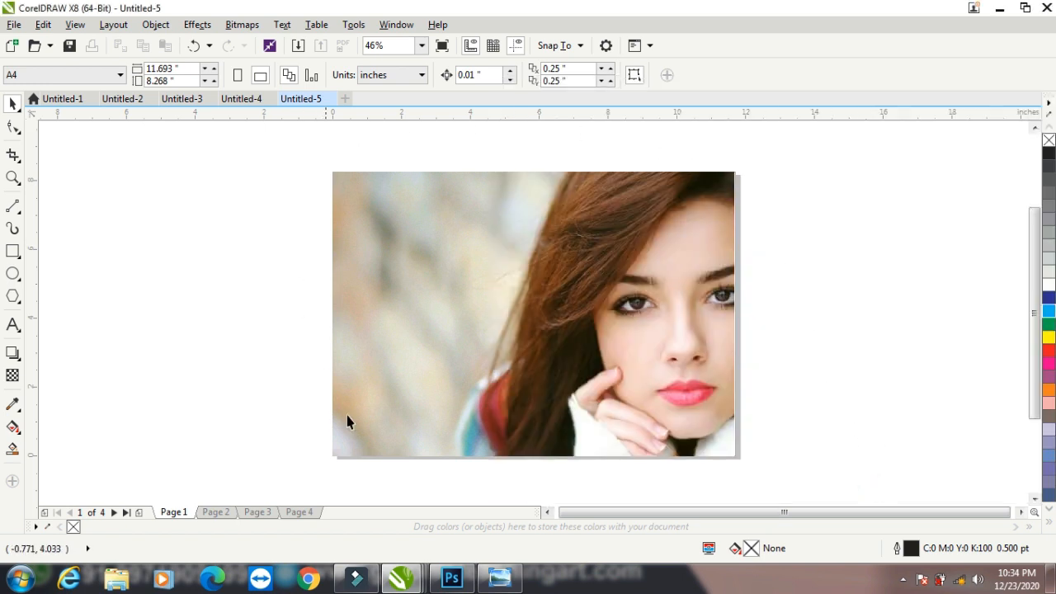
Remove the bitmap from the pages by setting the page background to No Background
left_click(113, 24)
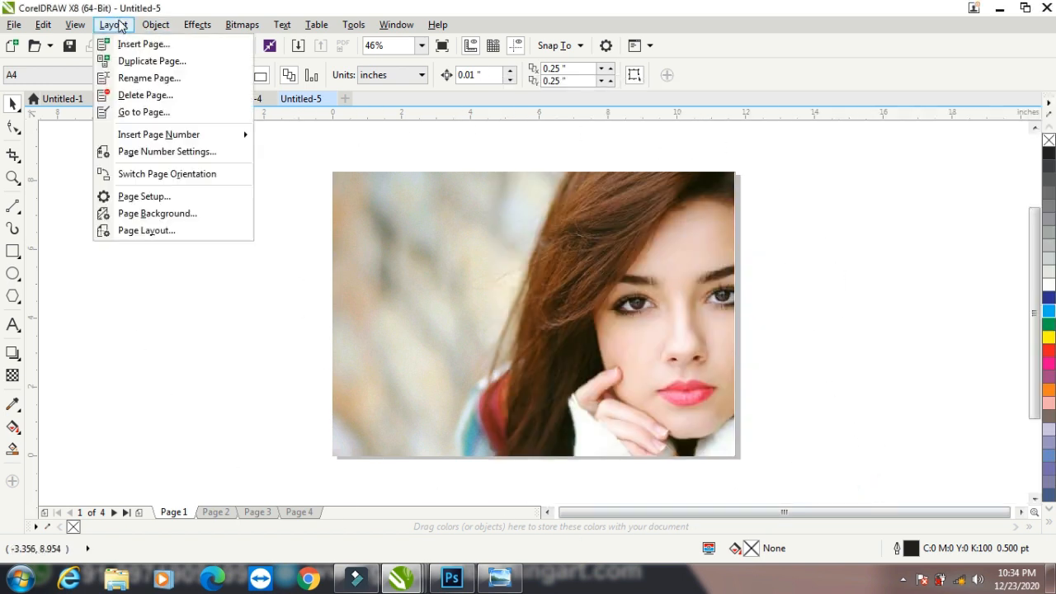
left_click(143, 214)
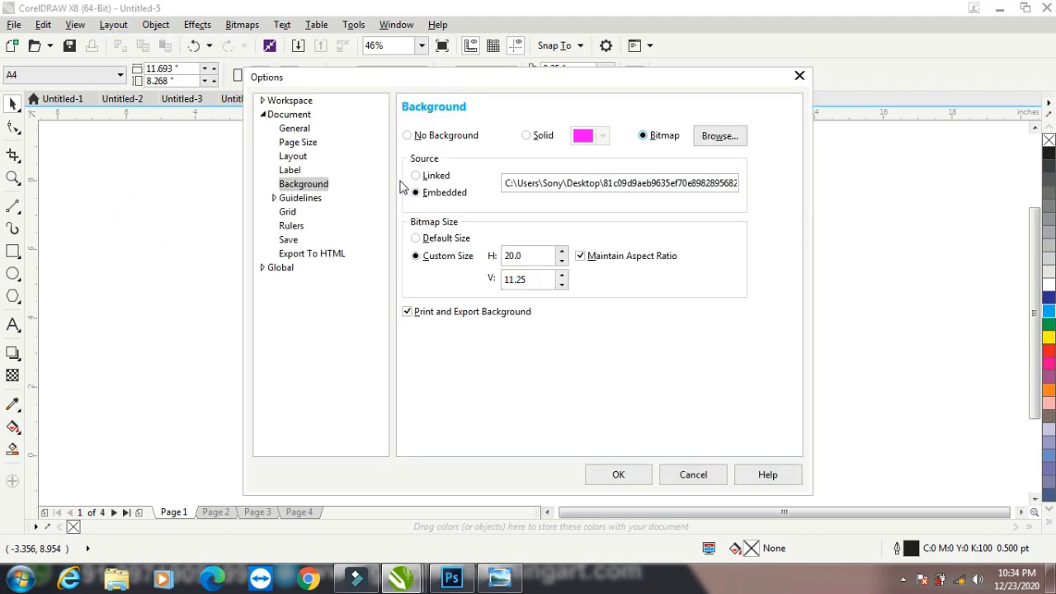
left_click(429, 139)
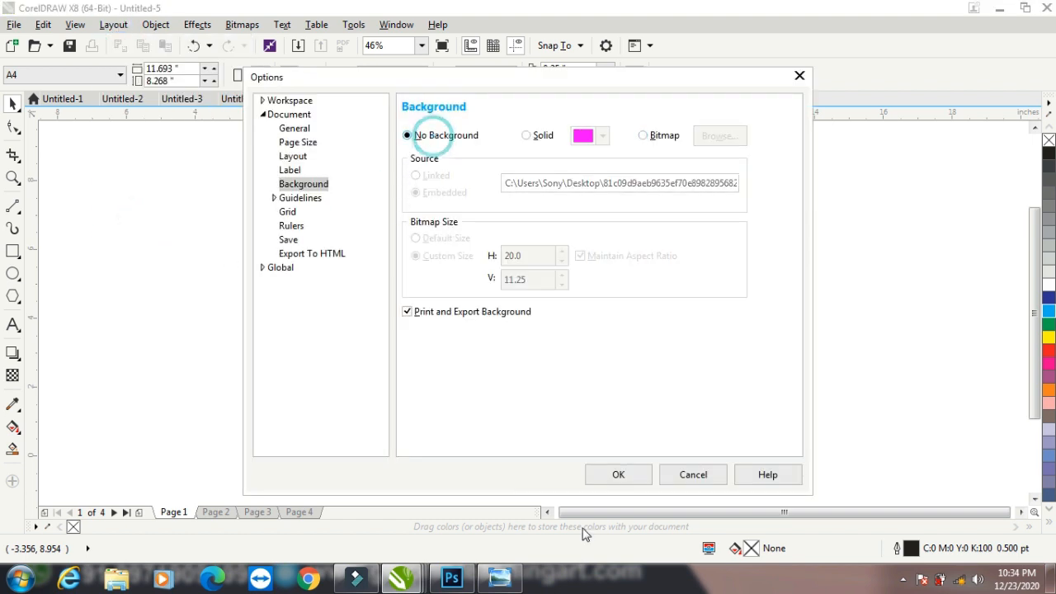
left_click(620, 475)
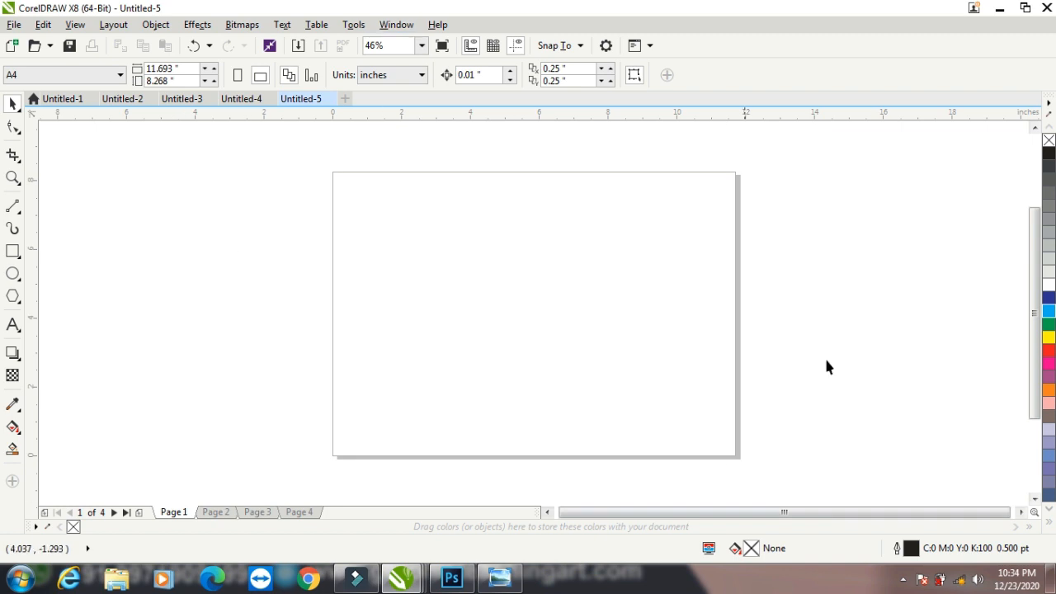
Preview the Book and Booklet page layouts and apply the Book layout to the document
left_click(107, 26)
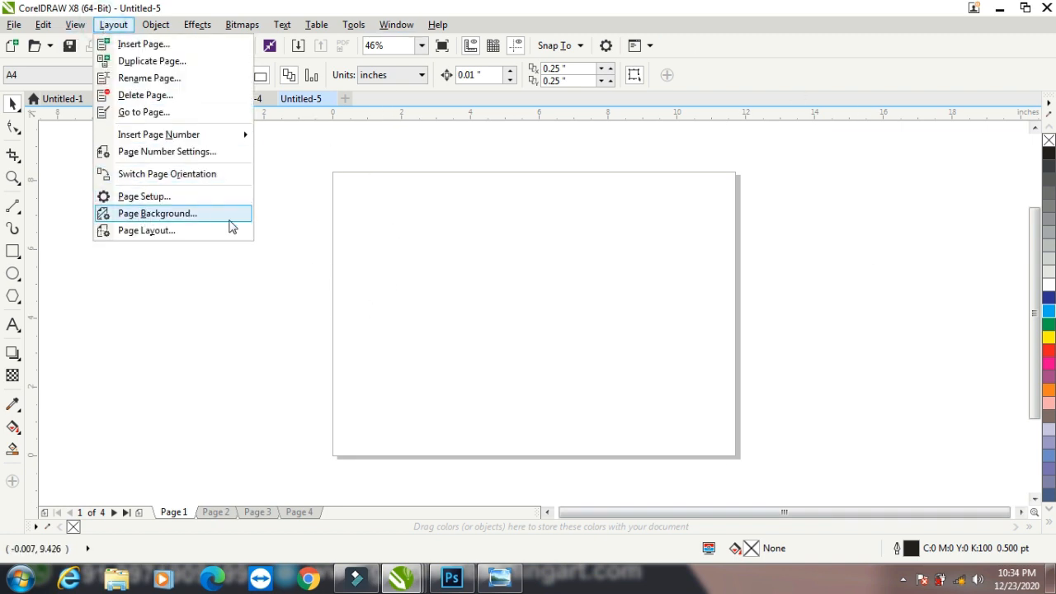
left_click(157, 234)
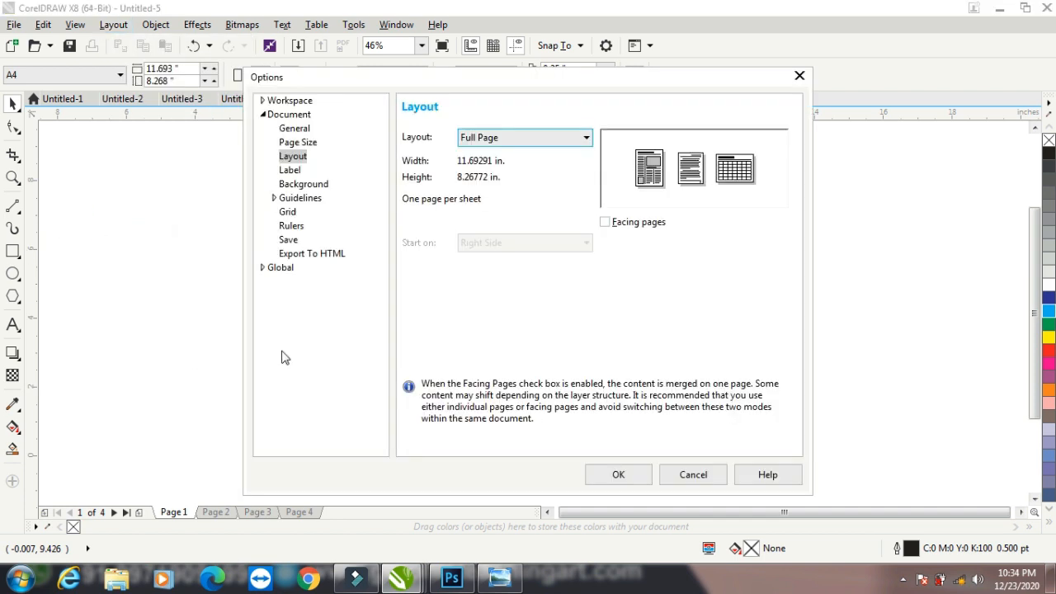
left_click_drag(444, 85, 357, 67)
left_click(408, 122)
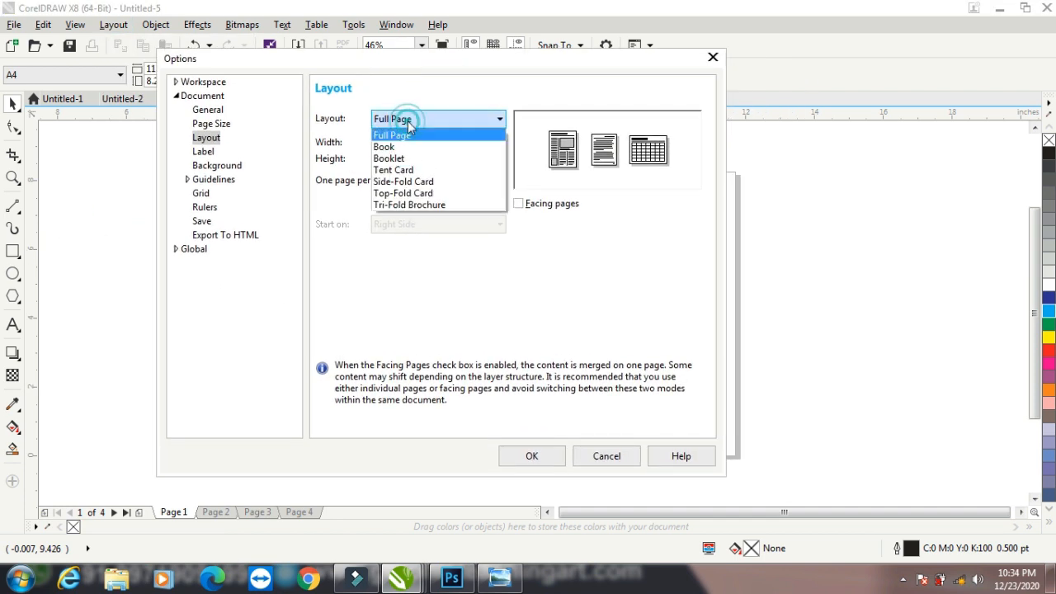
left_click(410, 148)
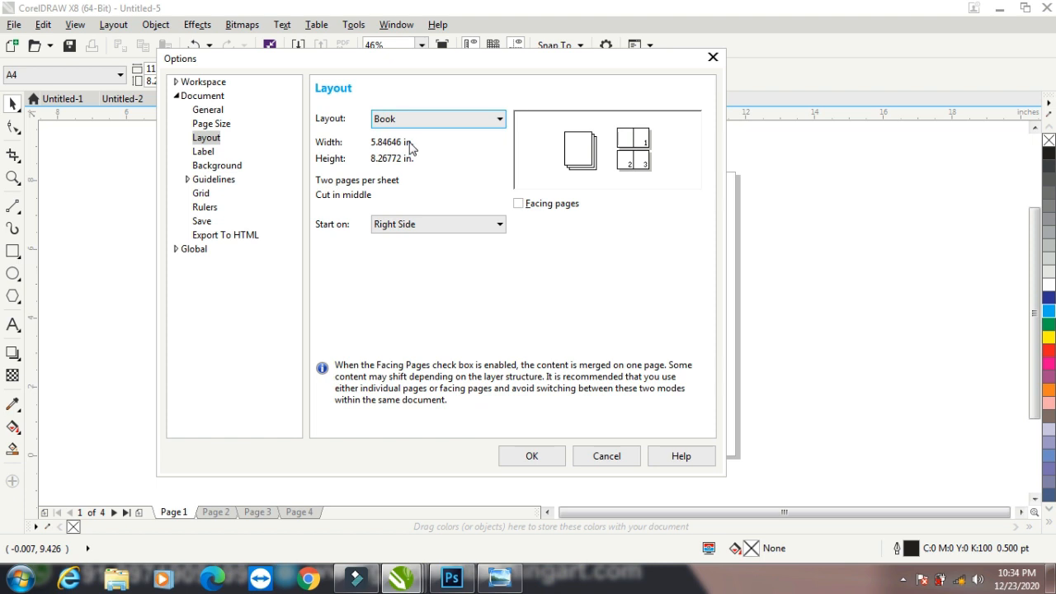
left_click(421, 123)
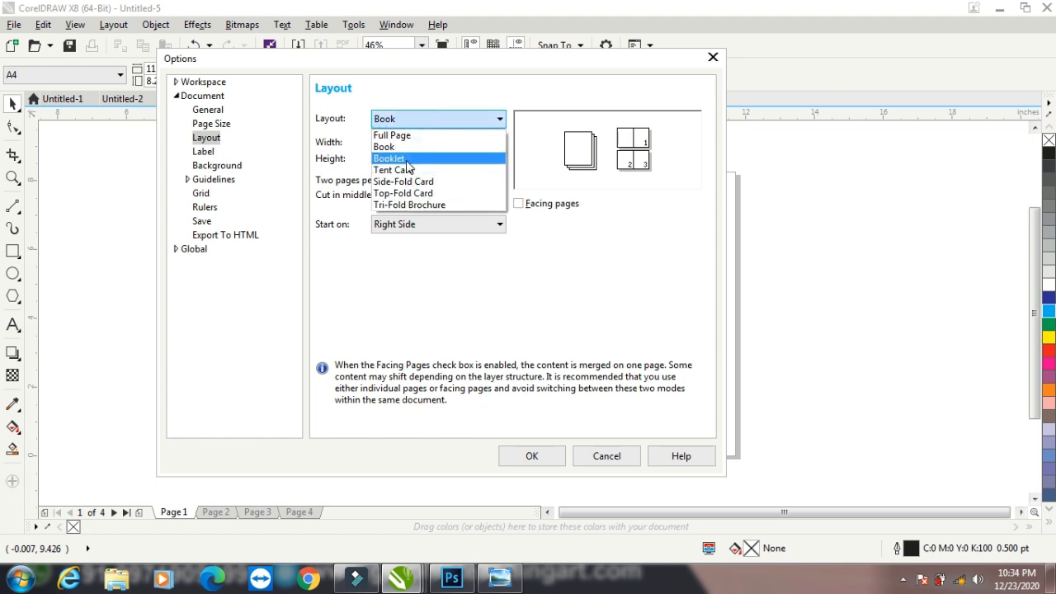
left_click(407, 162)
left_click(412, 123)
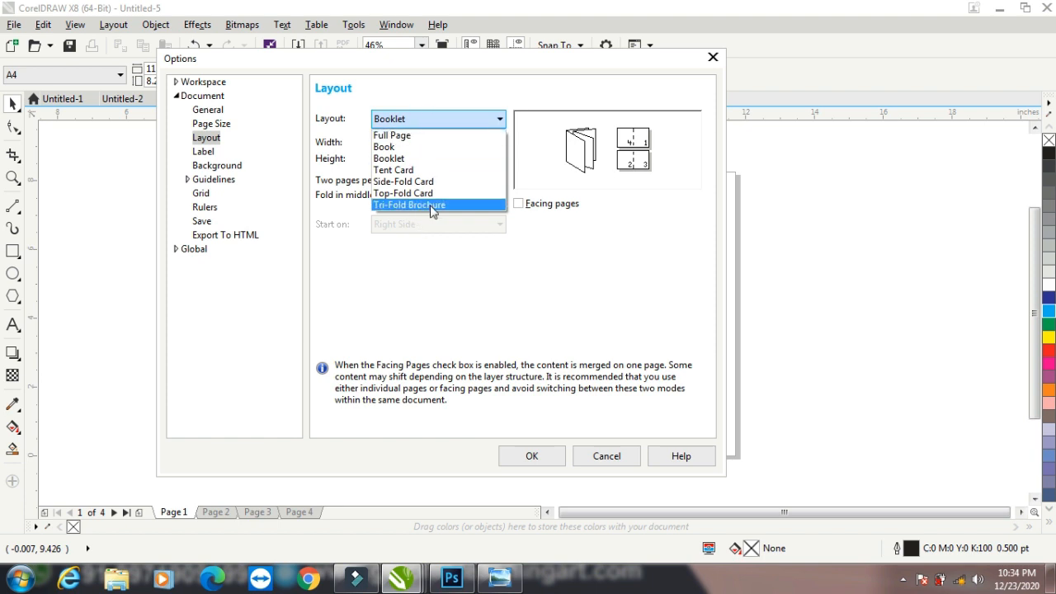
left_click(403, 147)
left_click(514, 464)
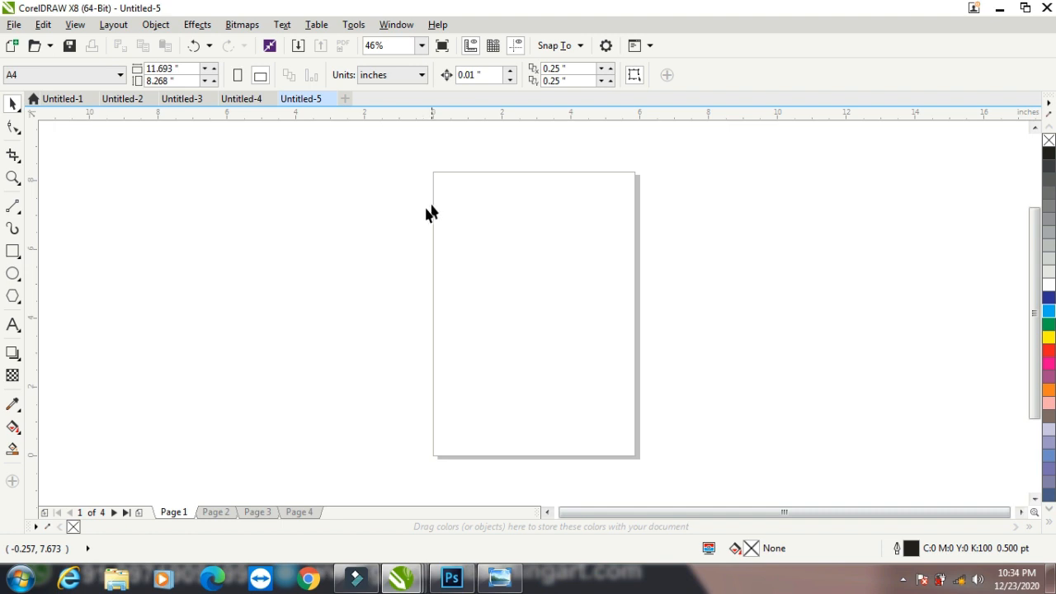
Set the document's page layout back to Full Page
left_click(113, 25)
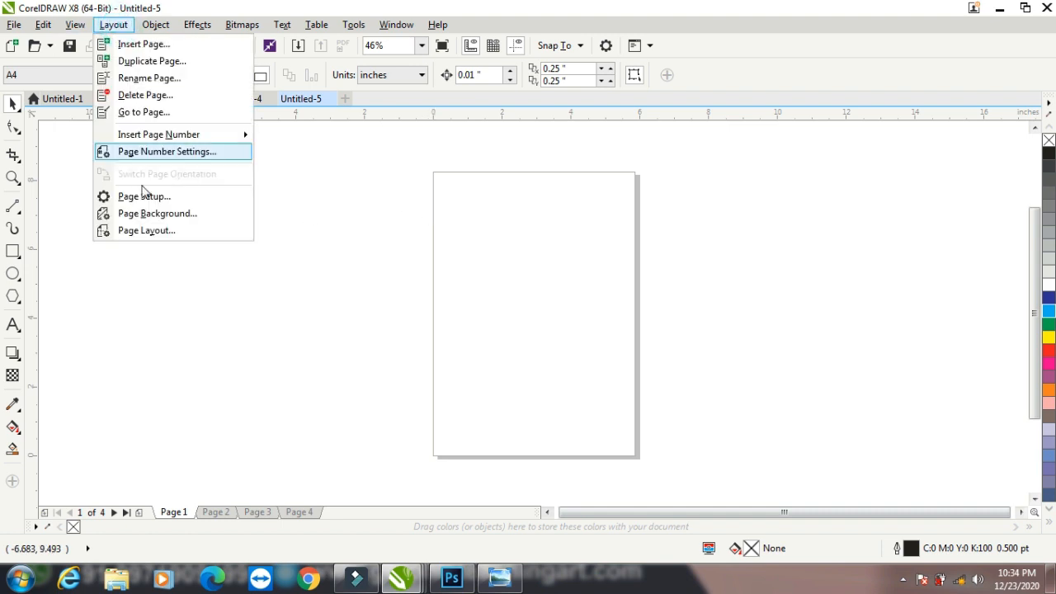
left_click(148, 235)
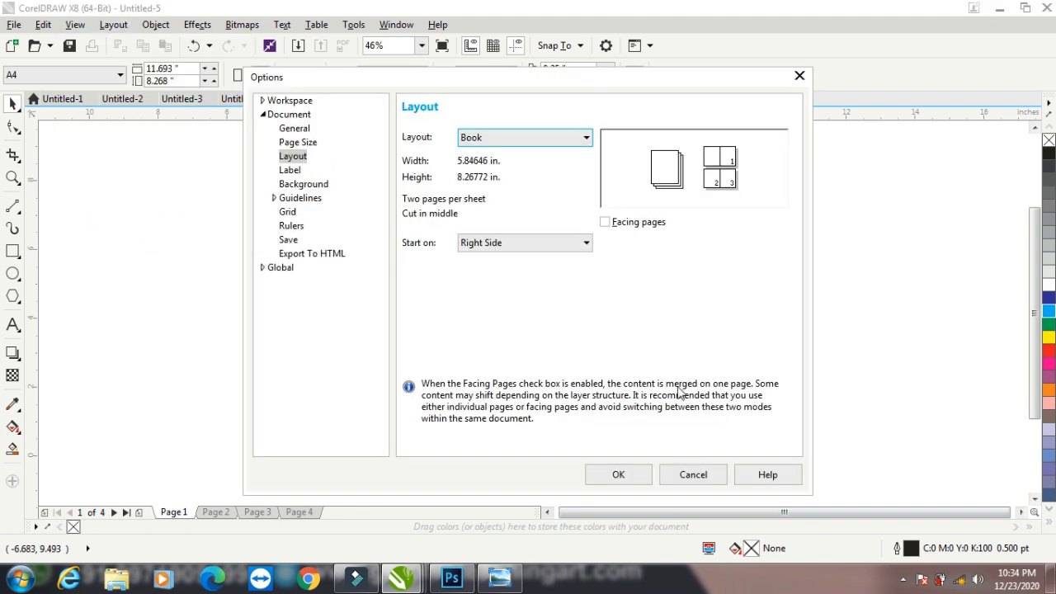
left_click(520, 138)
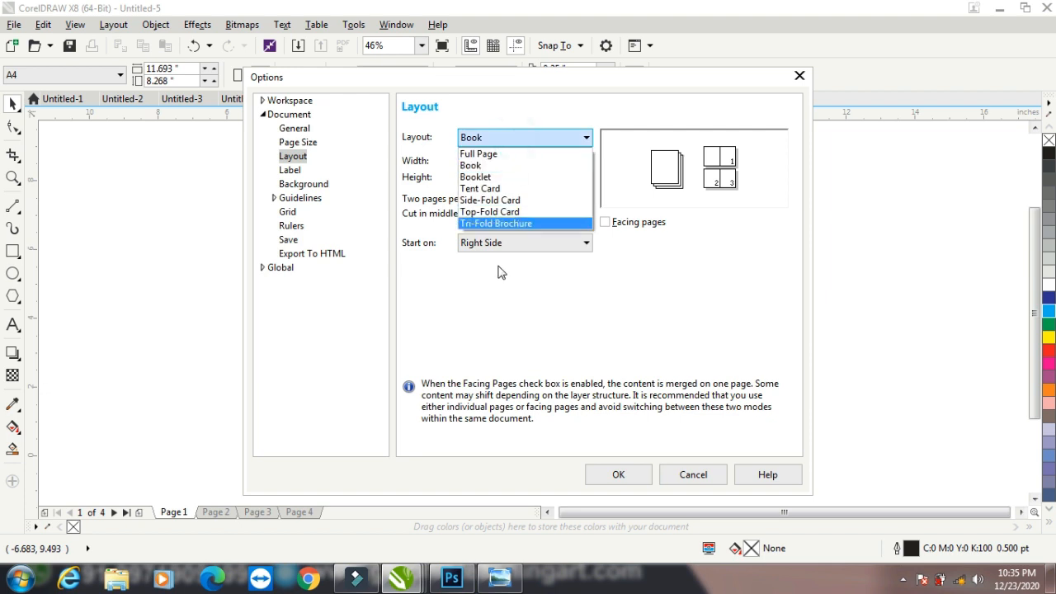
left_click(525, 154)
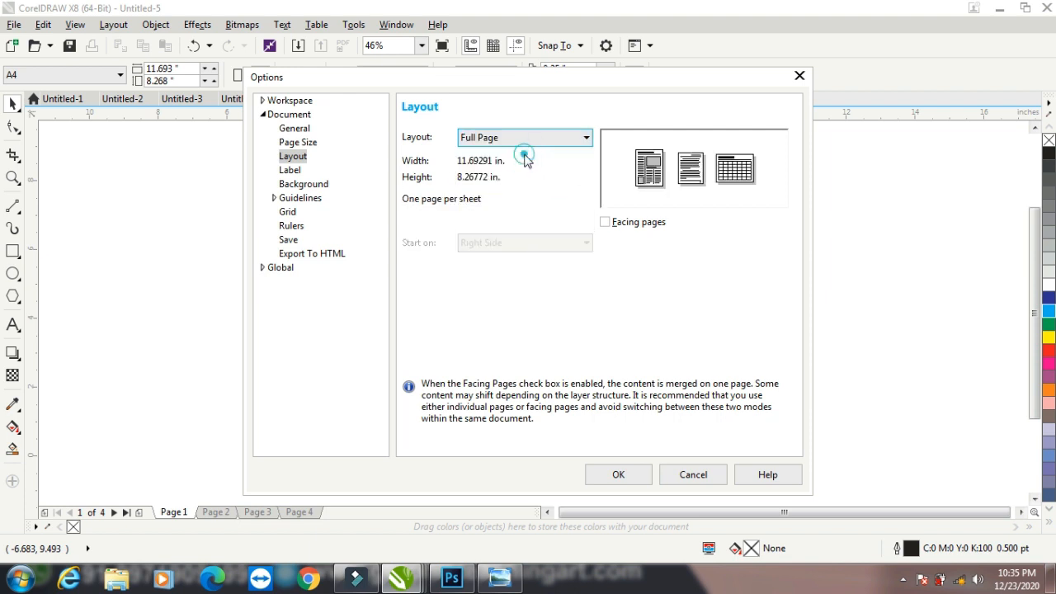
left_click(625, 481)
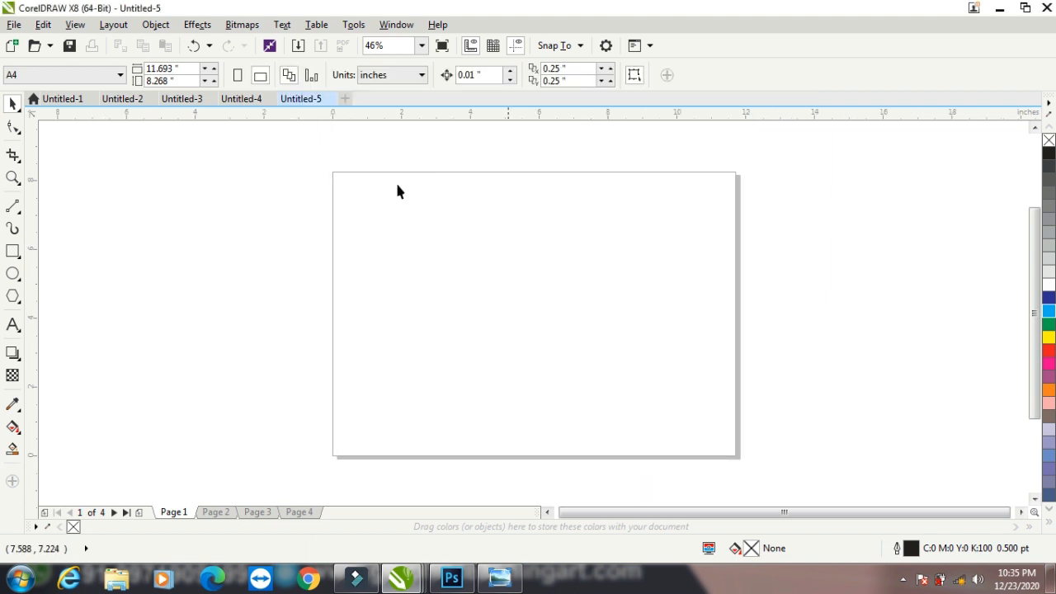
left_click(214, 226)
left_click(157, 70)
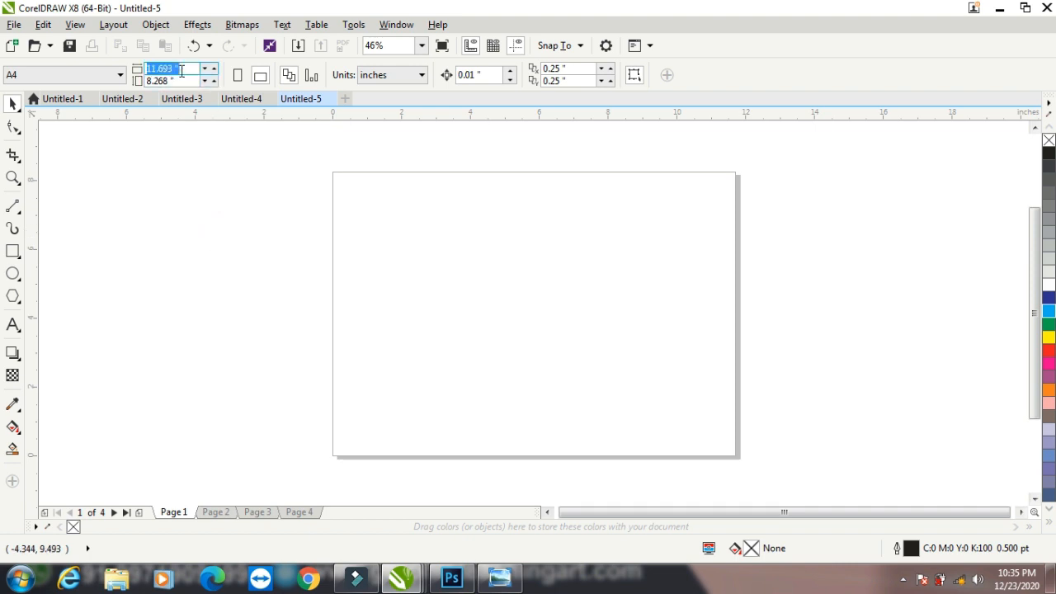
key("Tab")
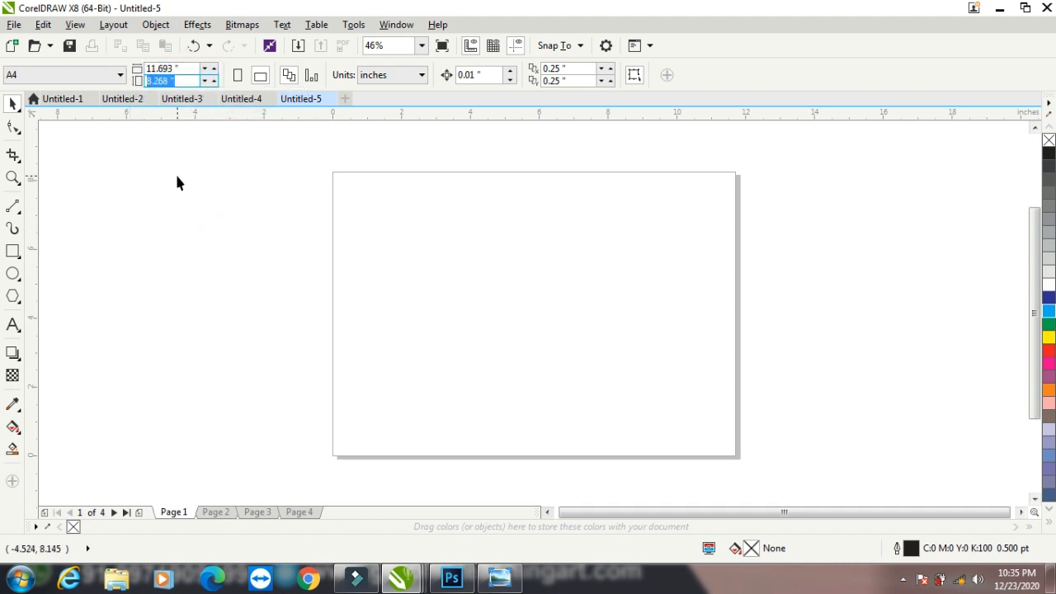
left_click(201, 249)
Draw a rectangle about 1.96 by 2.2 inches on Page 1 and fill it with cyan
left_click(12, 251)
left_click(424, 245)
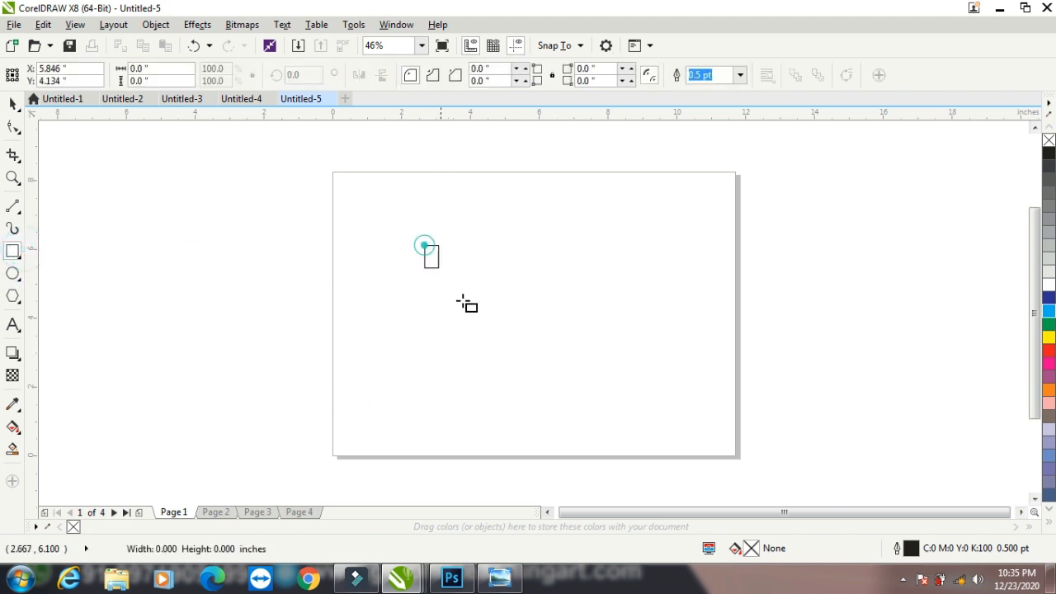
left_click_drag(461, 302, 493, 322)
left_click(1049, 311)
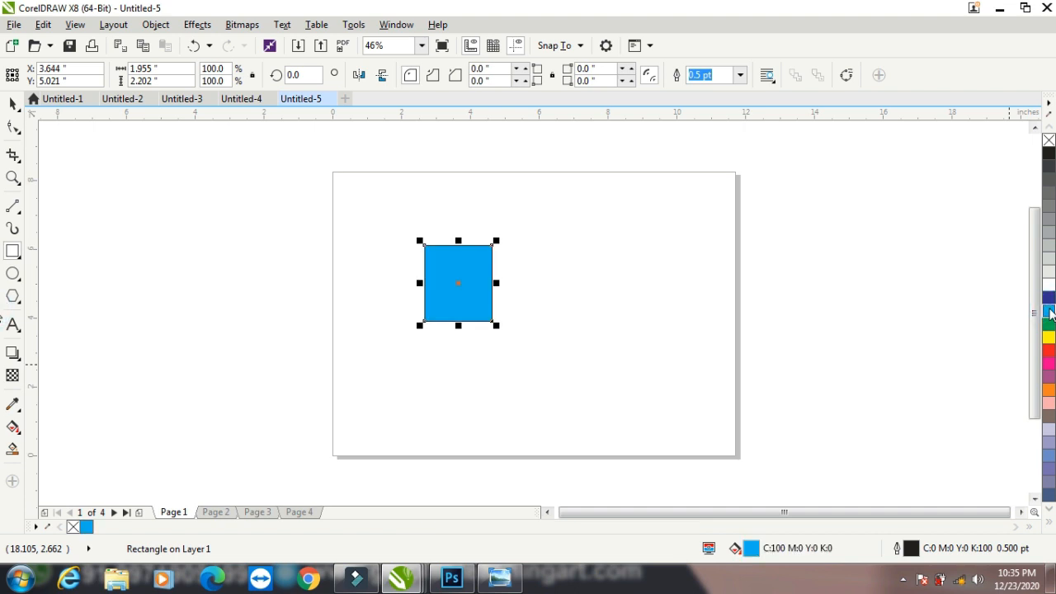
left_click(12, 104)
left_click(226, 318)
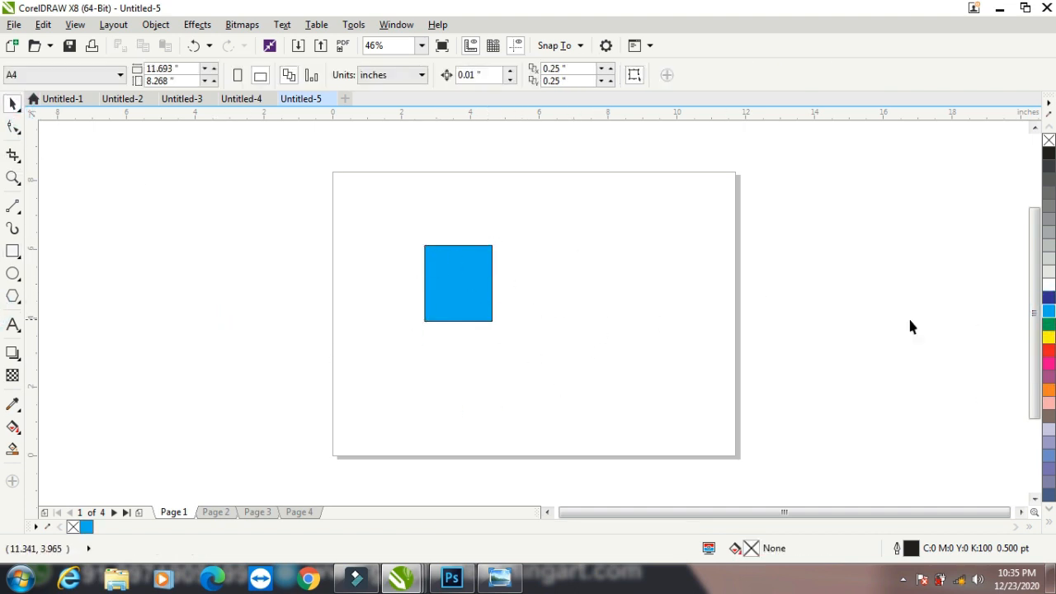
Set the document's default Graphic fill to green and draw three rectangles, two on the page and one across its left edge
left_click(1048, 312)
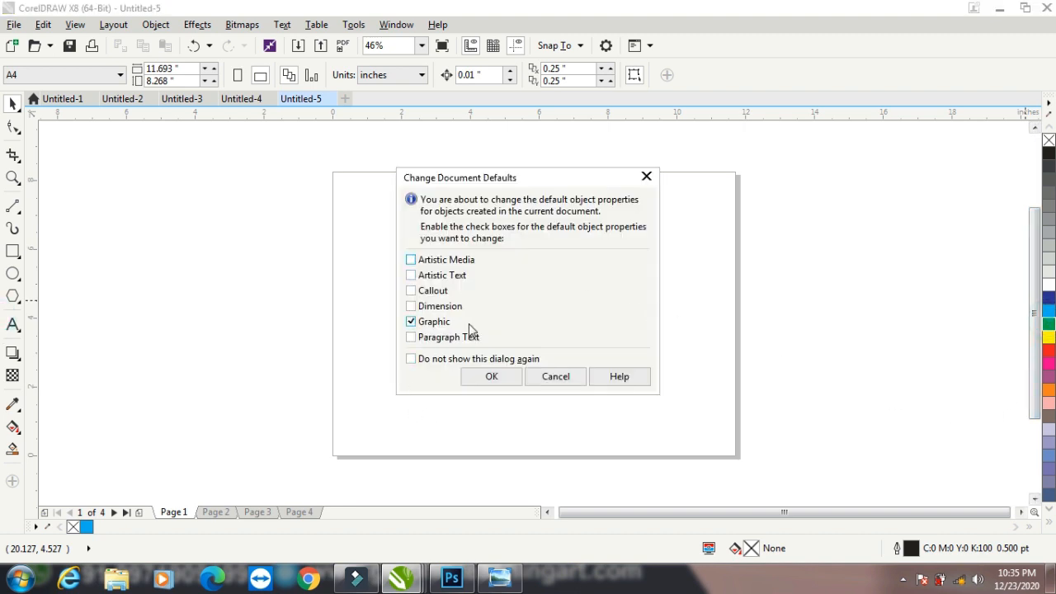
left_click(479, 376)
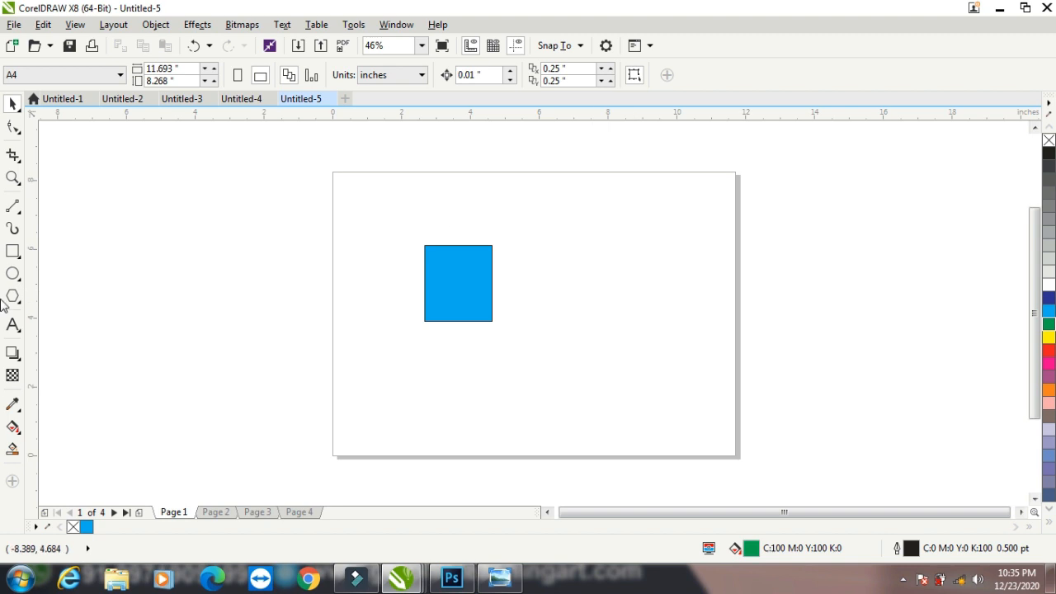
left_click(13, 250)
left_click_drag(561, 247, 676, 345)
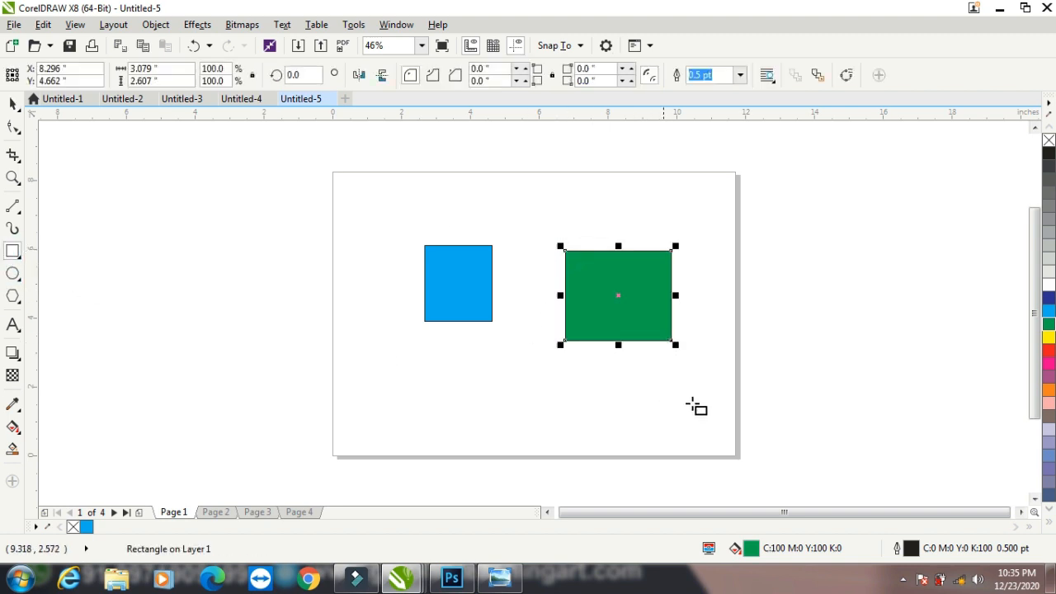
left_click_drag(272, 230, 367, 335)
left_click_drag(519, 361, 600, 433)
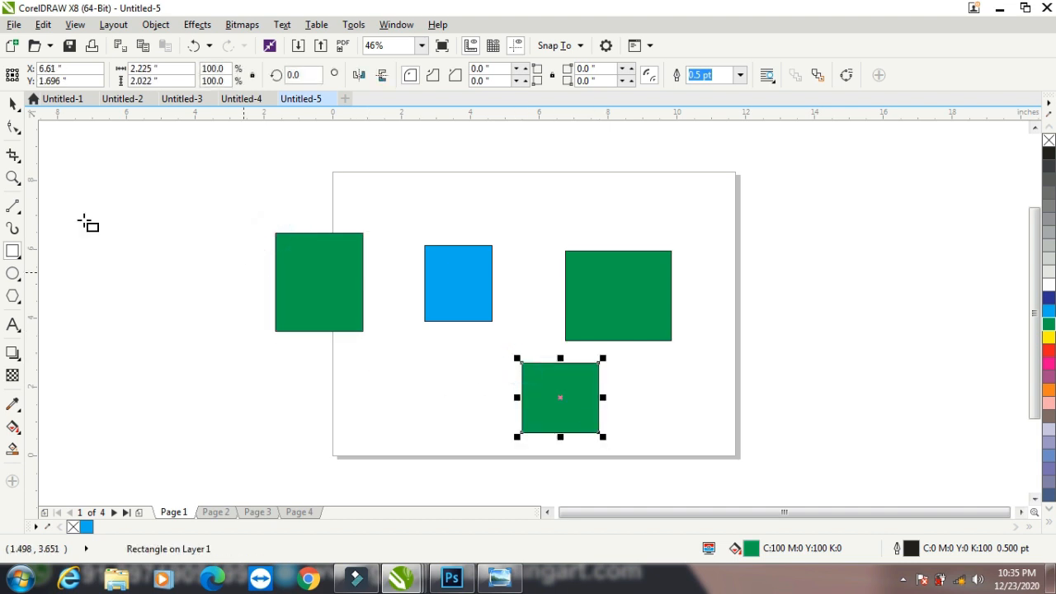
Draw an ellipse about 2.8 by 3.0 inches in the empty area right of the page
left_click(14, 273)
left_click_drag(748, 230, 853, 341)
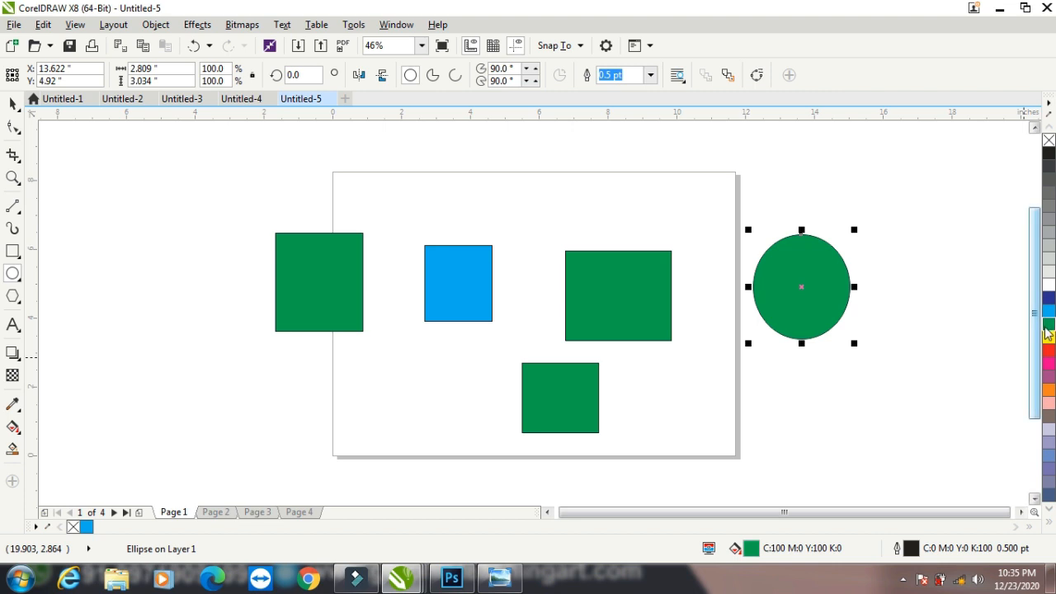
left_click(13, 103)
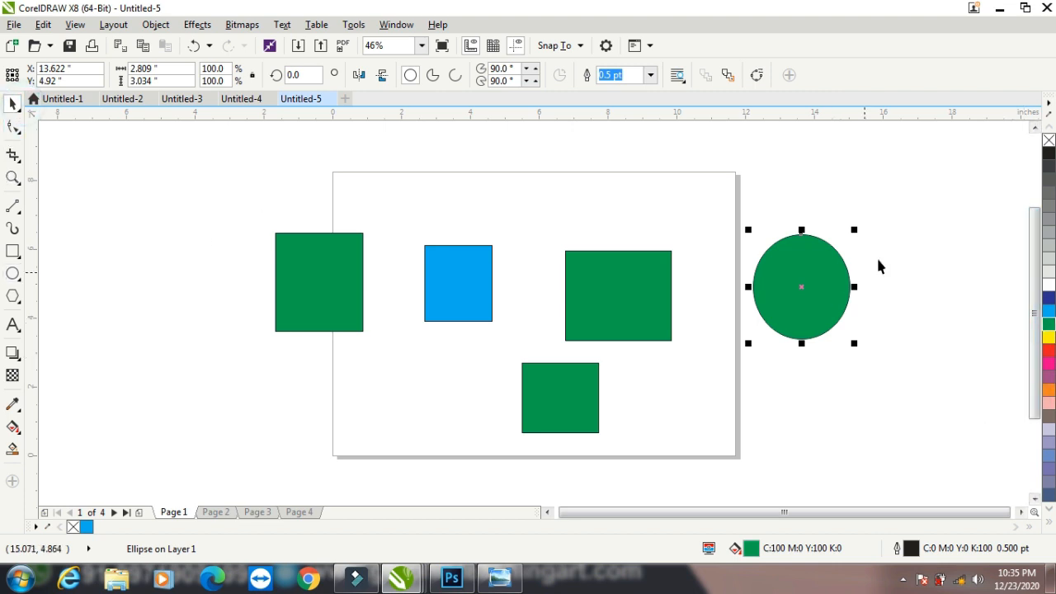
left_click(902, 216)
left_click(1048, 325)
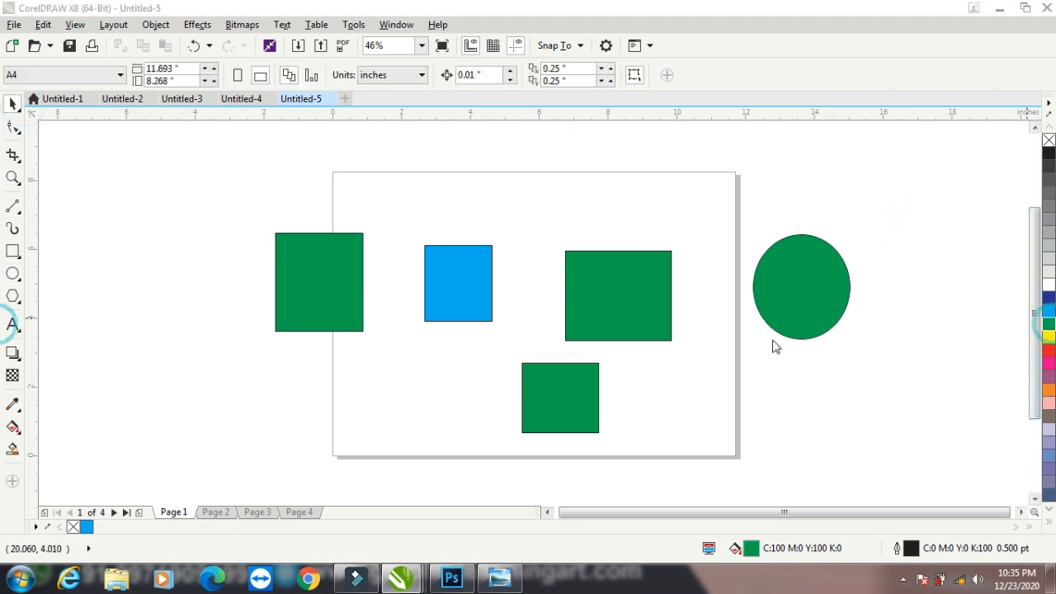
left_click(557, 378)
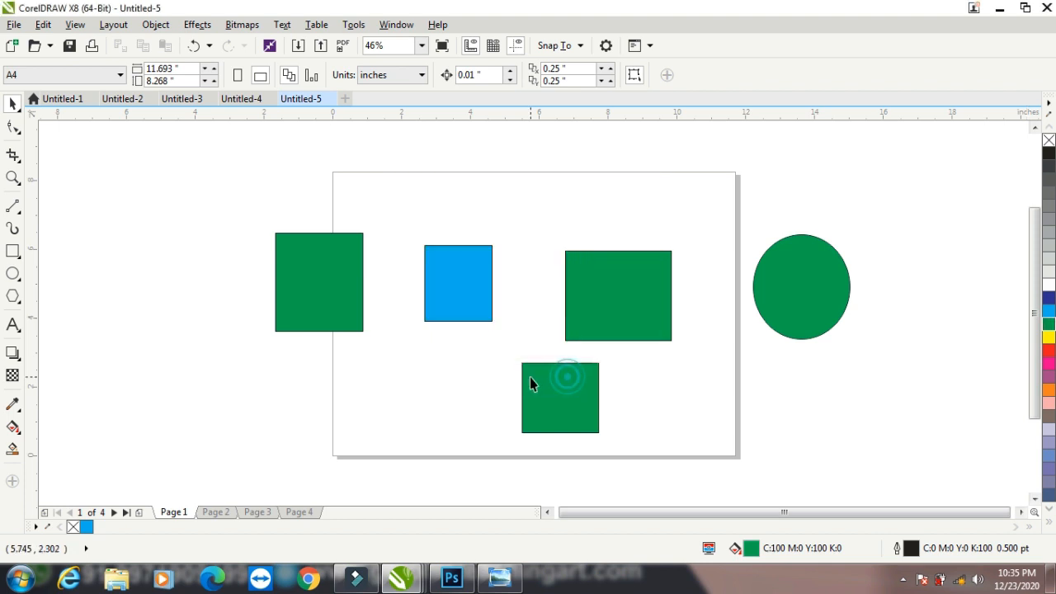
Set the default Graphic fill to none and draw two rectangles left of the page and one across its upper edge
left_click(1048, 140)
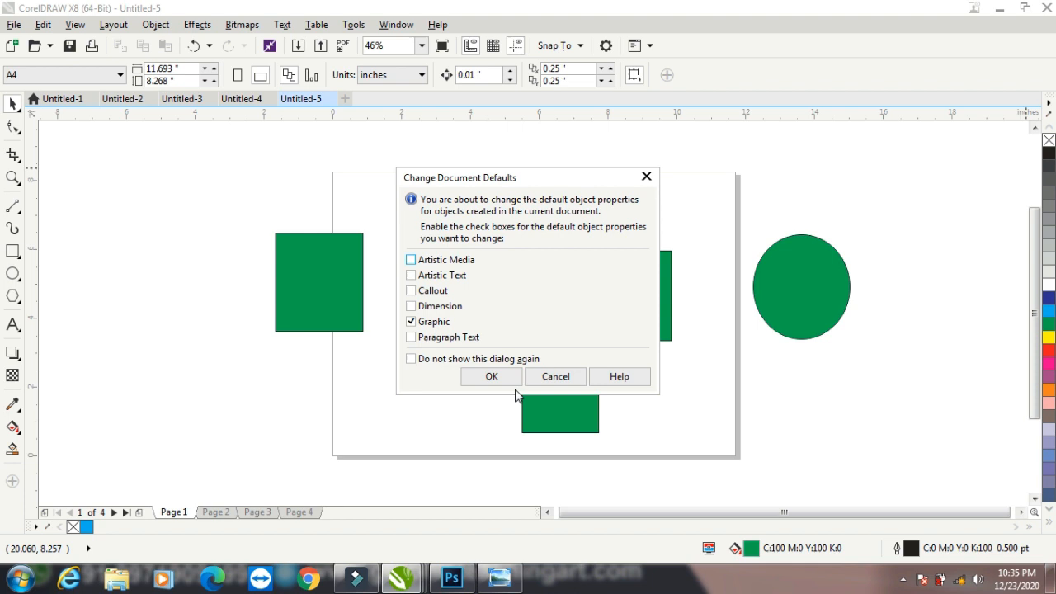
left_click(493, 378)
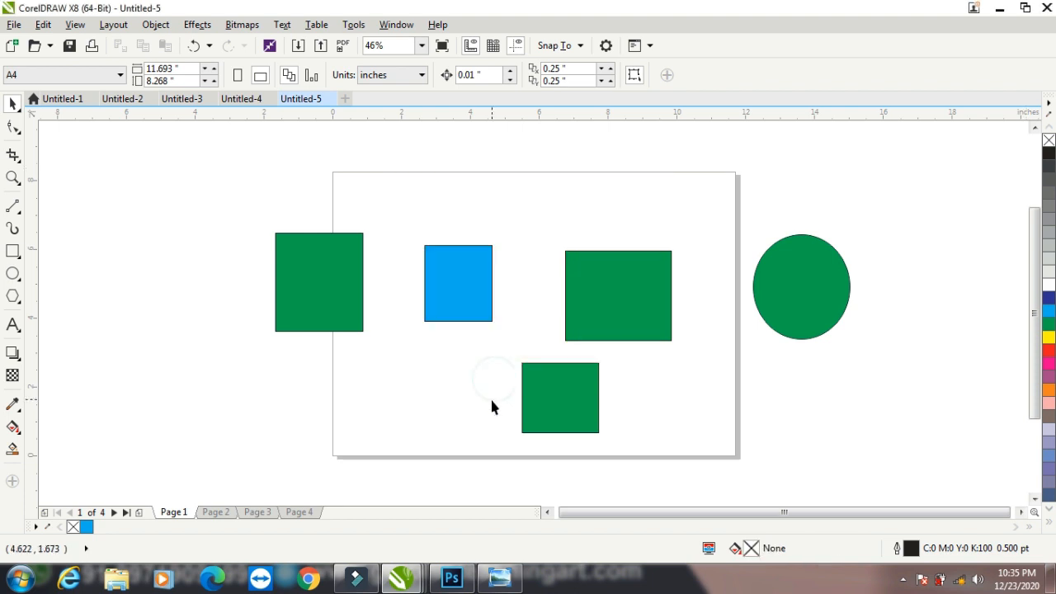
left_click(12, 251)
left_click_drag(123, 207, 218, 268)
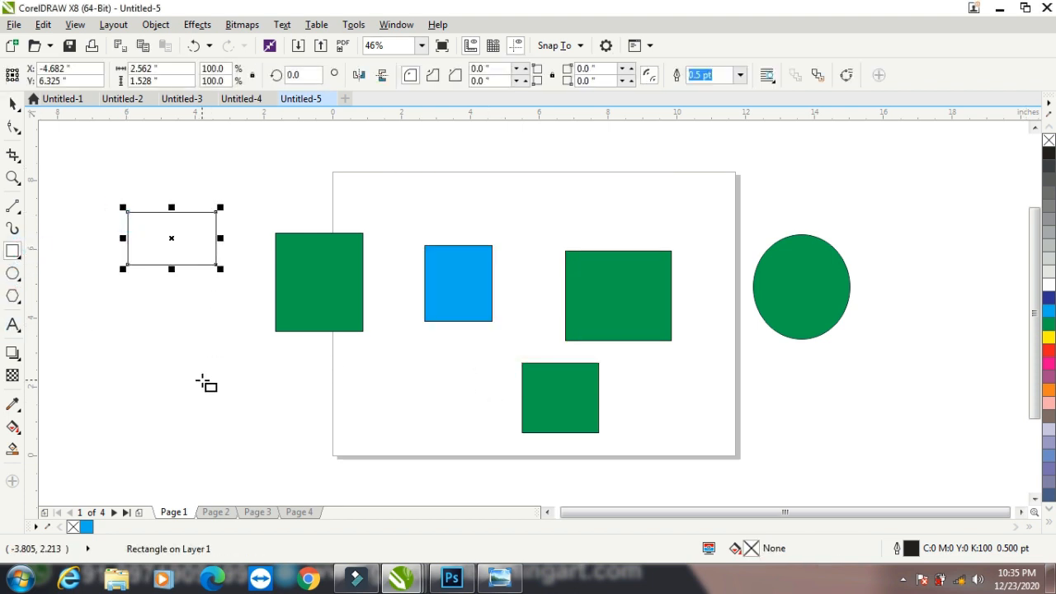
left_click_drag(158, 323, 253, 383)
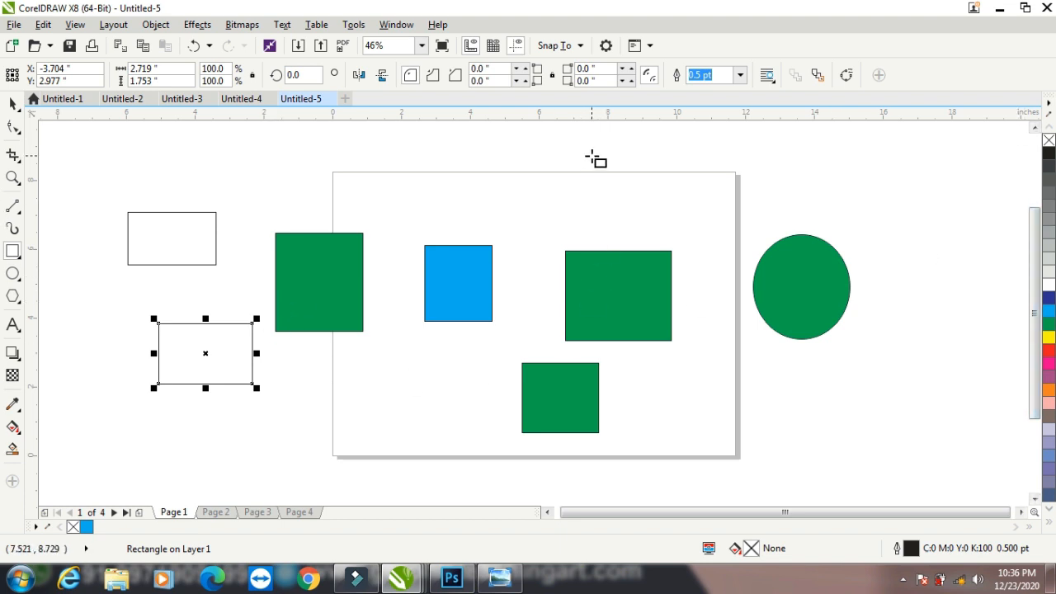
left_click_drag(590, 156, 659, 201)
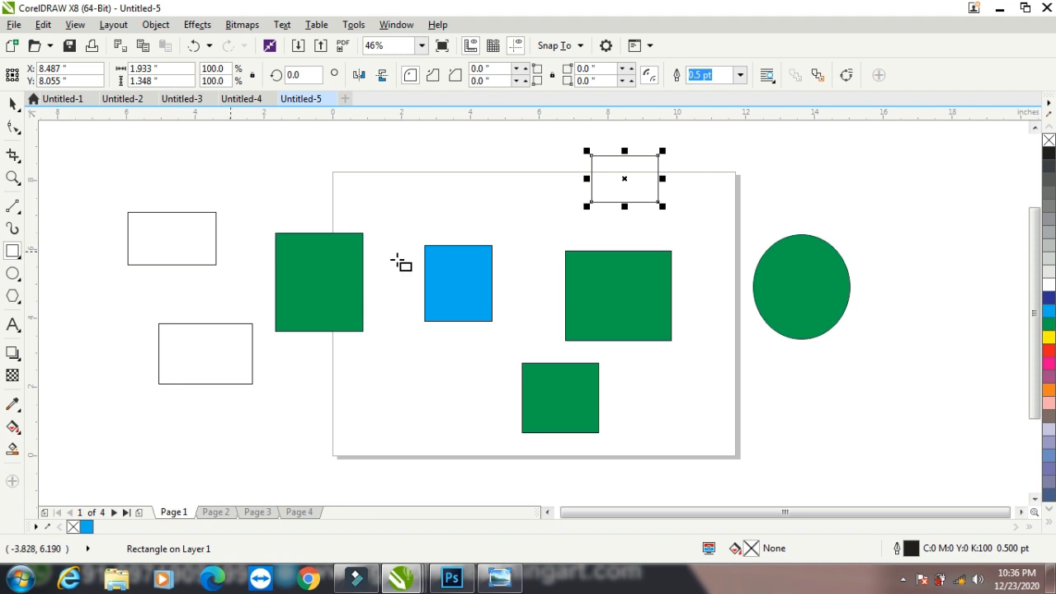
left_click(12, 103)
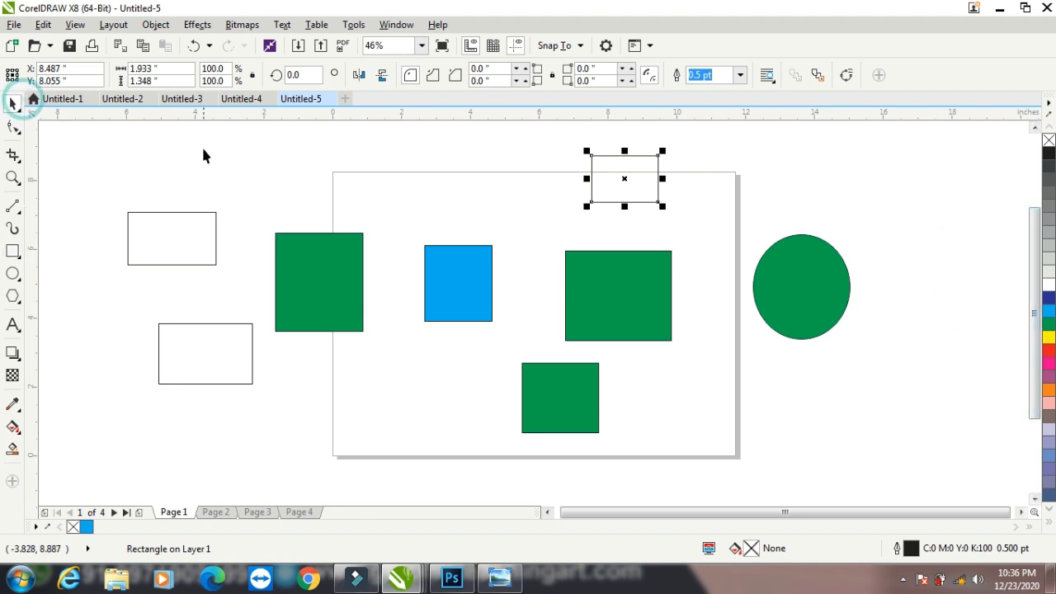
left_click(203, 149)
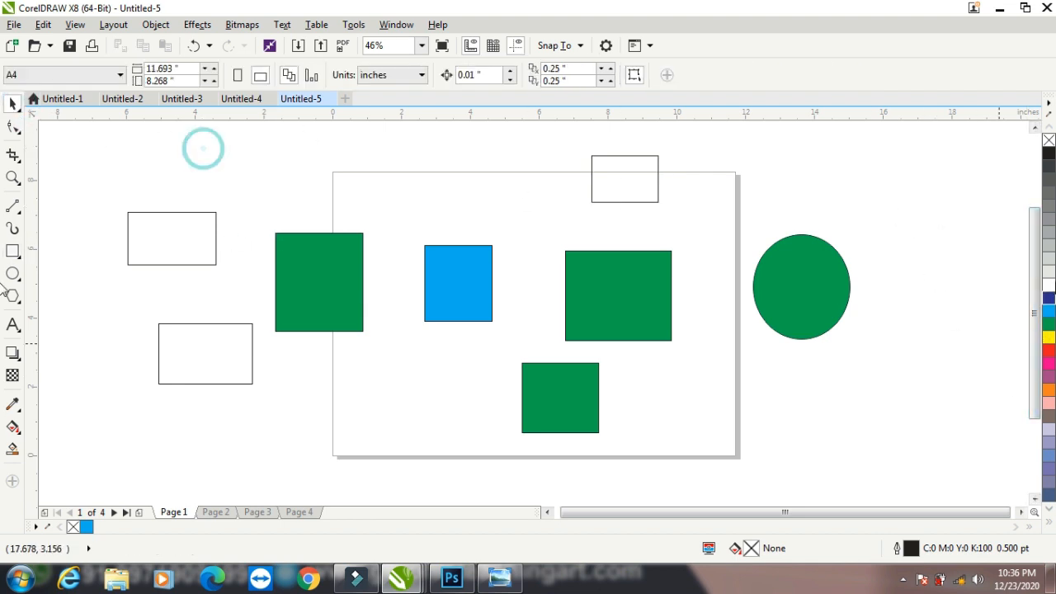
Set the default Graphic fill to cyan and draw a rectangle about 2.3 by 1.6 inches and an ellipse about 1.7 by 1.1 inches
left_click(1047, 312)
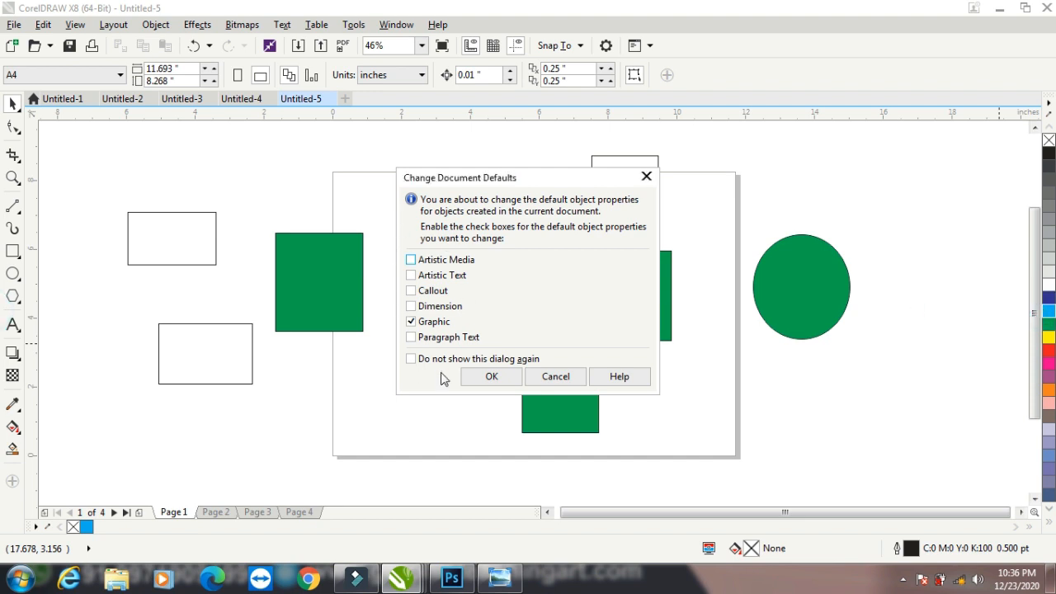
left_click(492, 377)
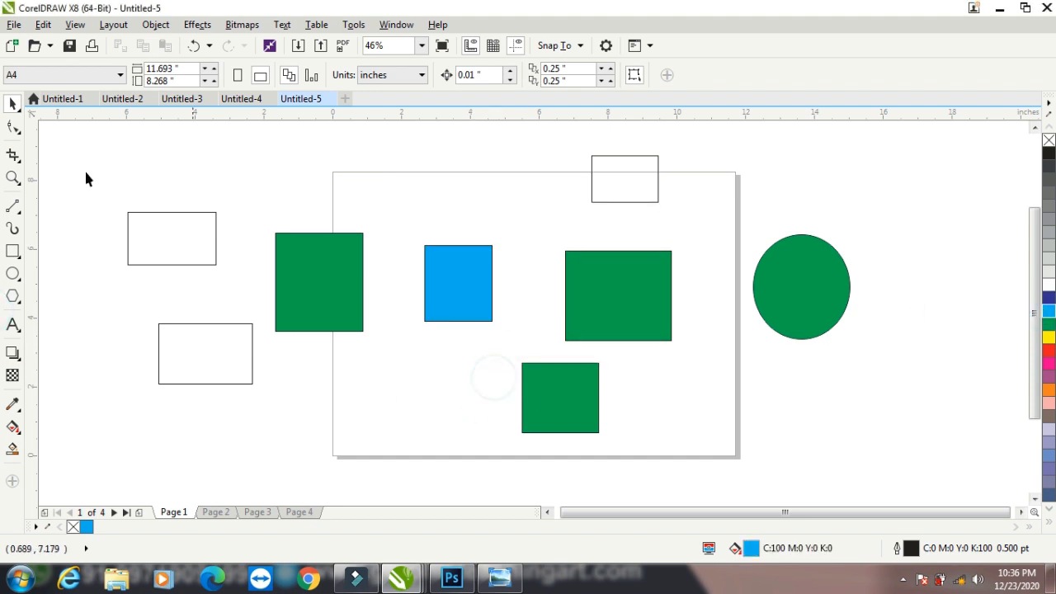
left_click(14, 251)
left_click_drag(620, 199, 707, 260)
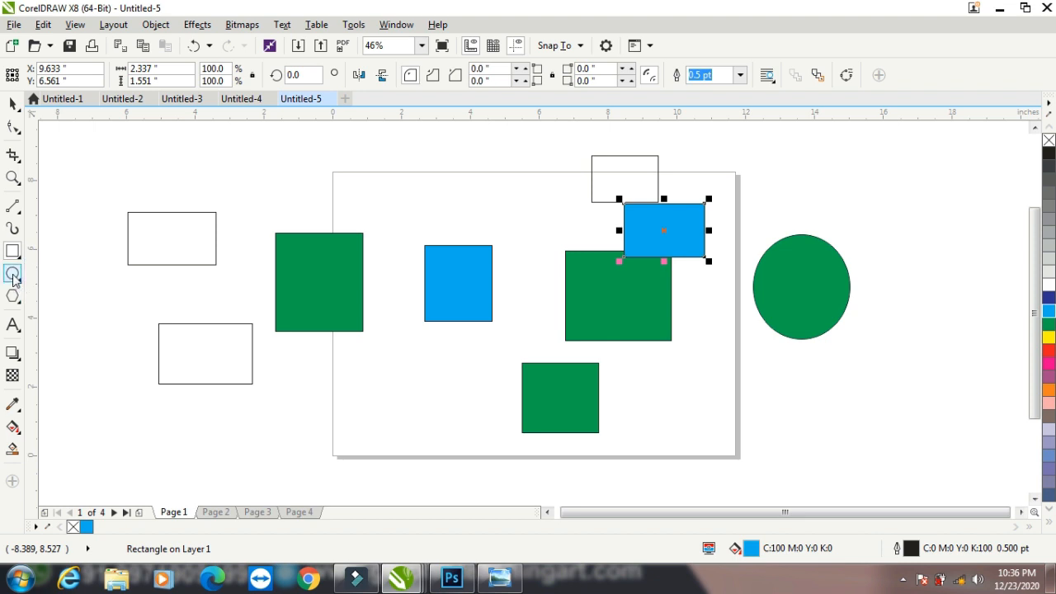
left_click(13, 275)
left_click_drag(250, 176, 318, 224)
left_click(13, 106)
left_click(433, 172)
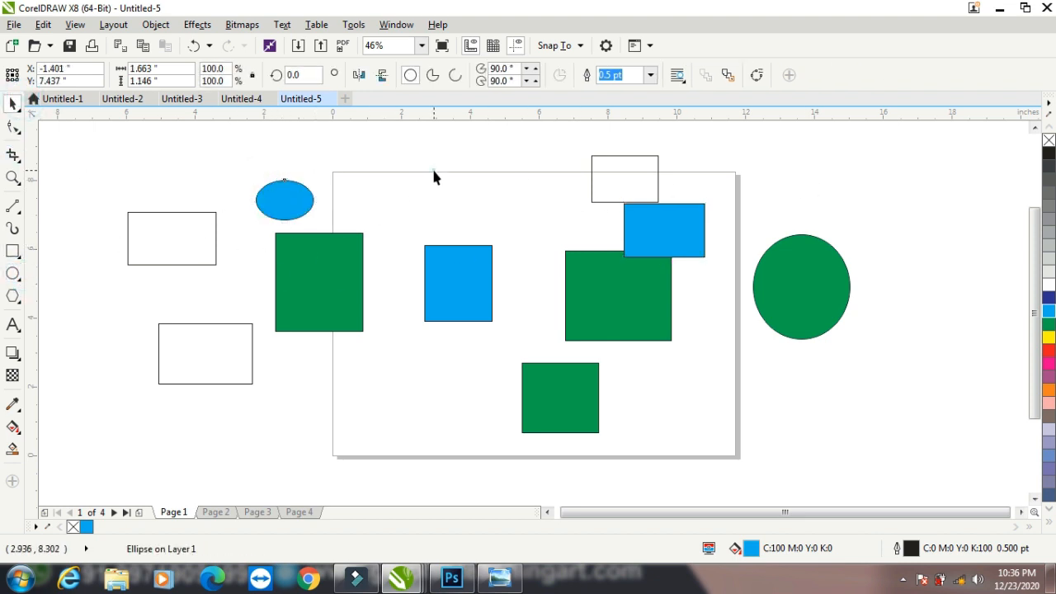
Reset the default Graphic fill to none and draw two rectangles on the page, above and below the cyan rectangle
left_click(1047, 140)
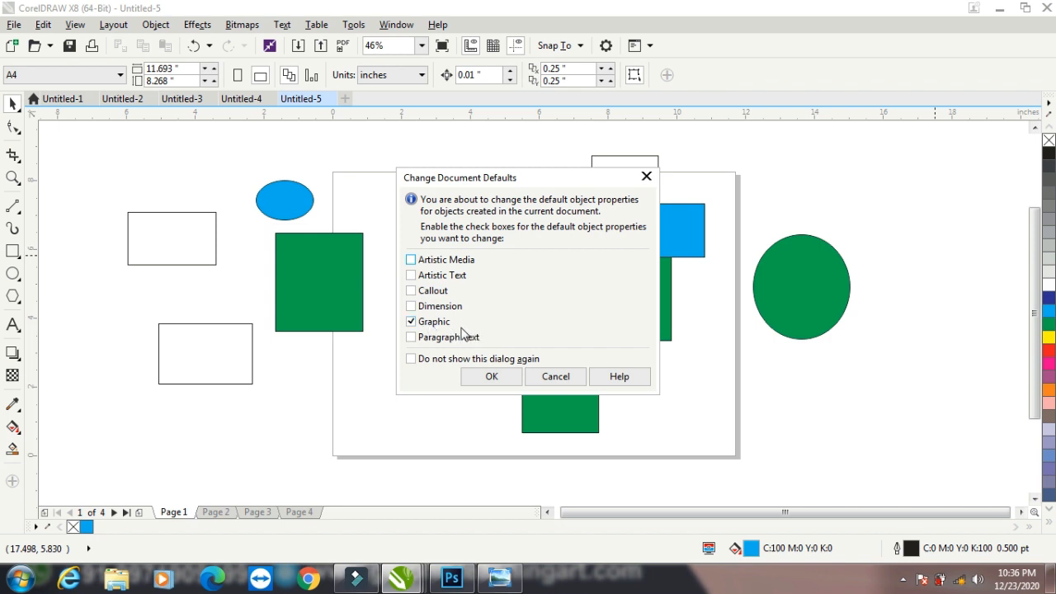
left_click(491, 377)
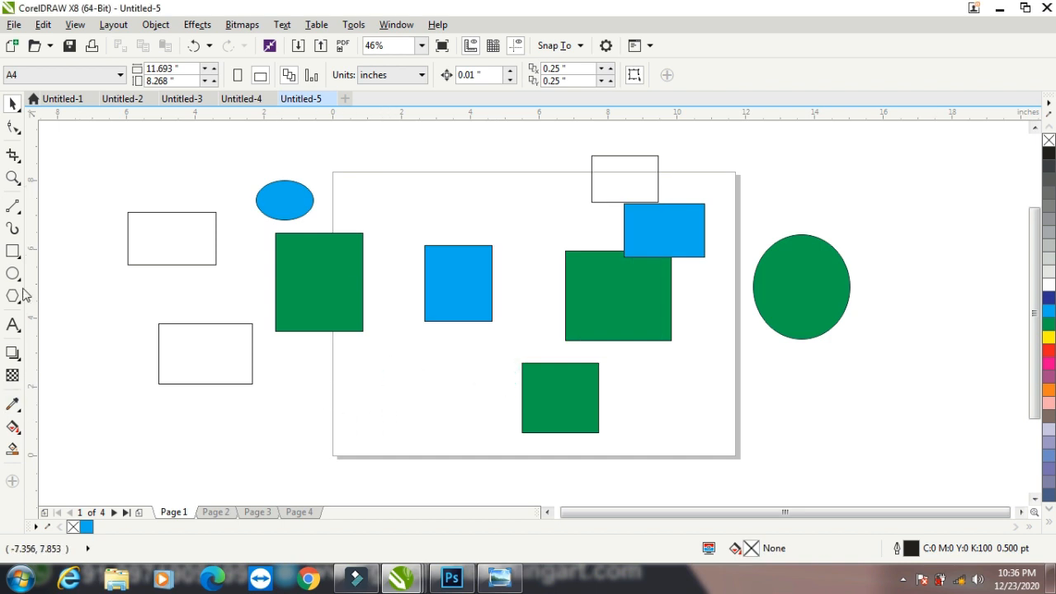
left_click(12, 250)
left_click_drag(413, 205, 483, 247)
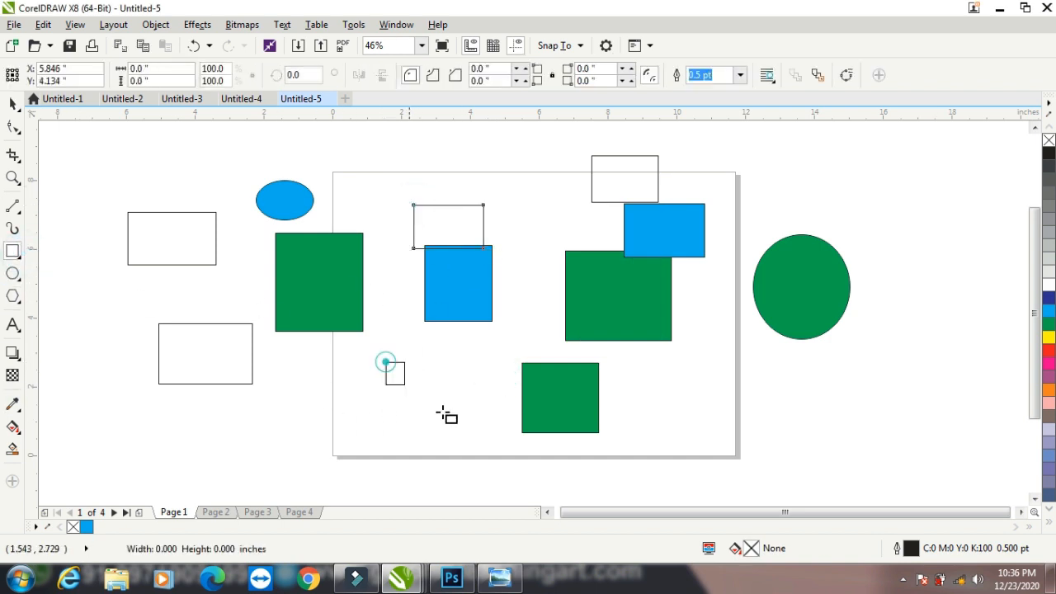
left_click_drag(443, 413, 453, 417)
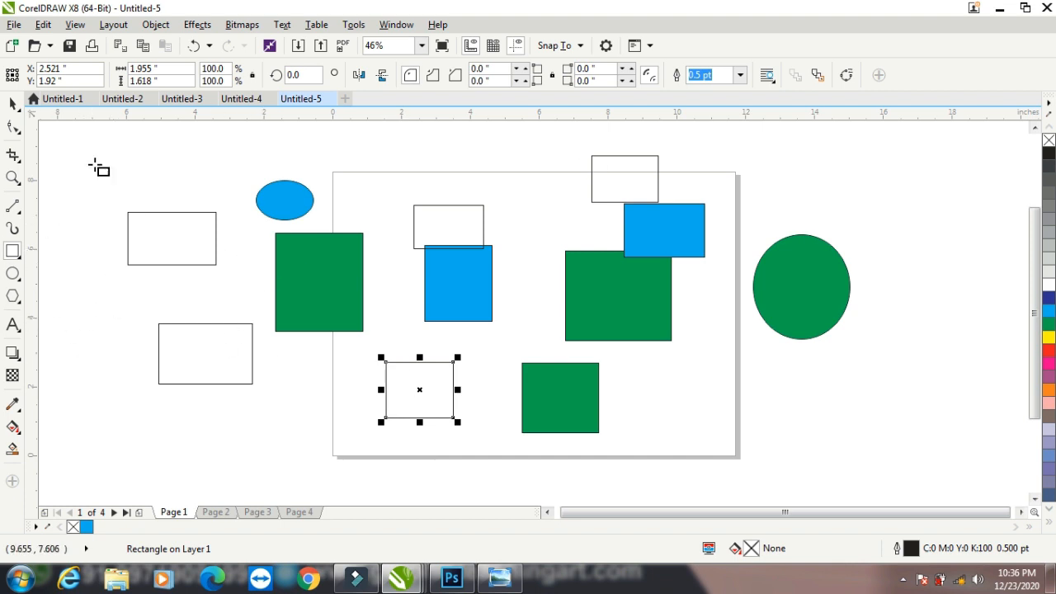
Rename Page 2 of the six-page document with a person's first name
left_click(113, 25)
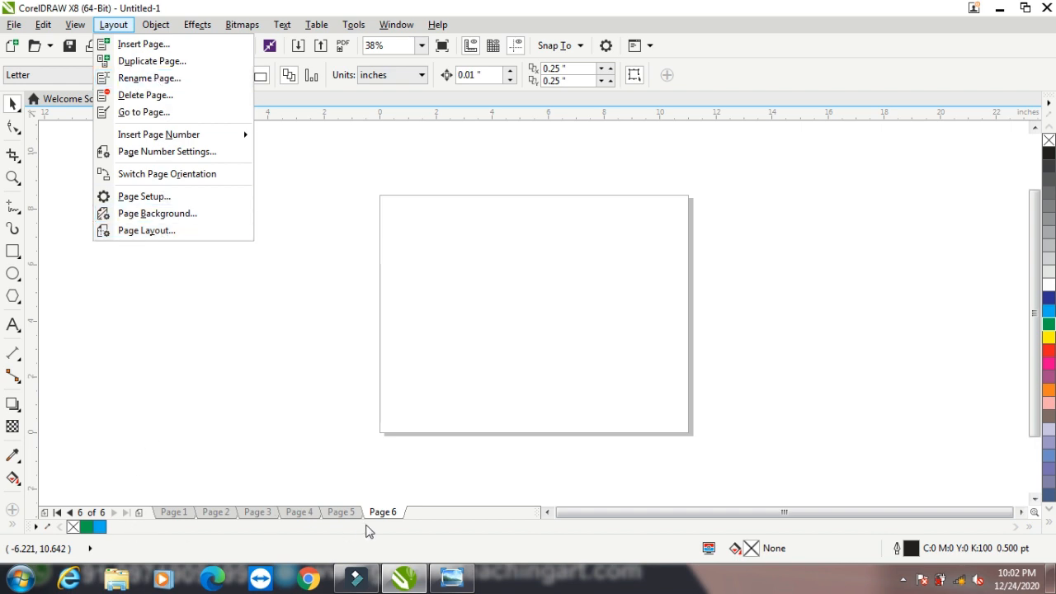
left_click(219, 512)
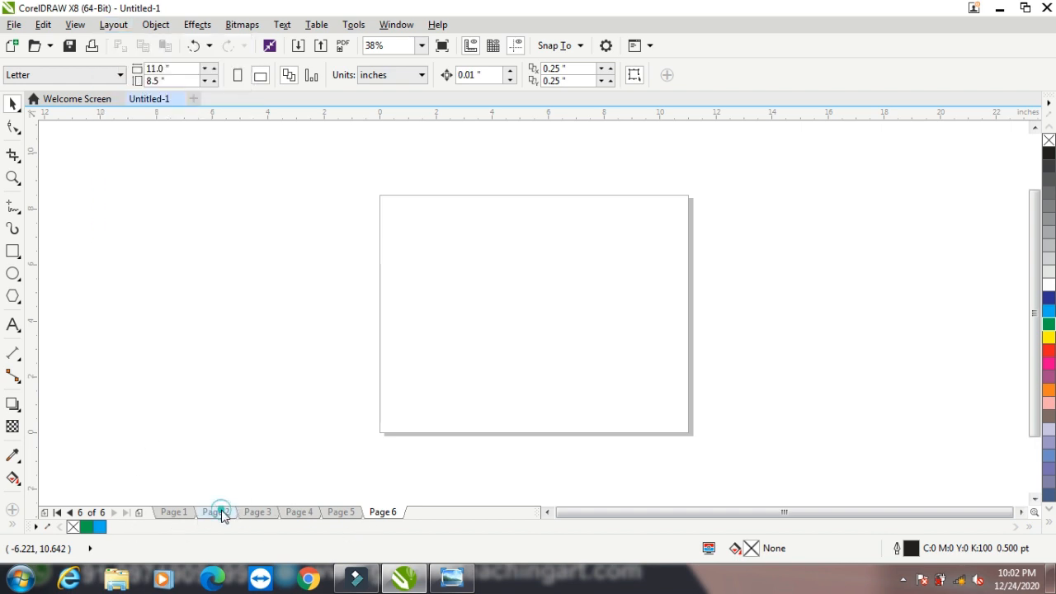
right_click(219, 512)
left_click(277, 414)
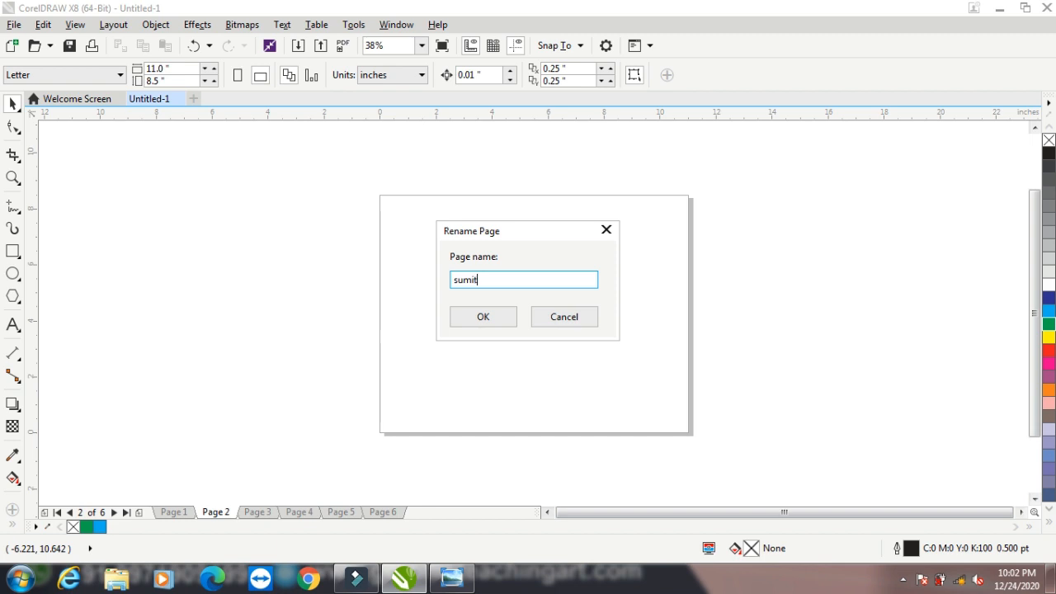
left_click(484, 317)
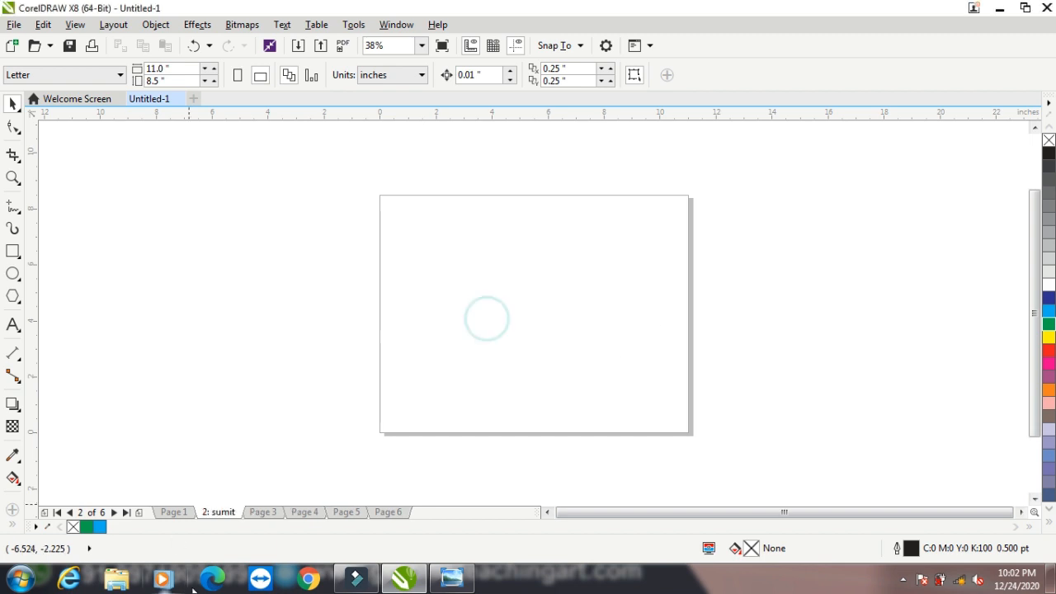
Rename Page 3 as "ve"
right_click(258, 513)
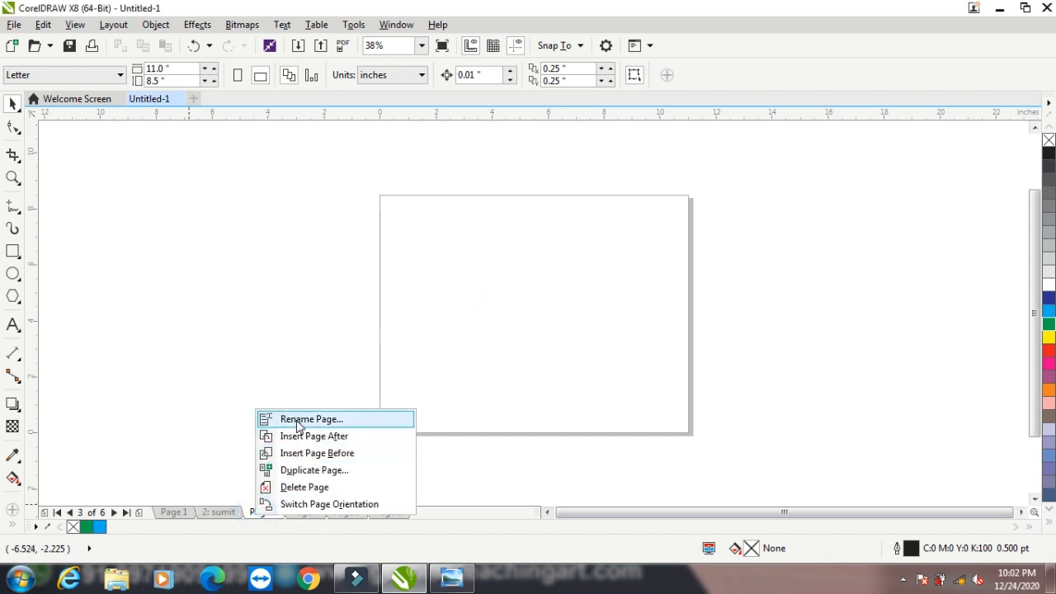
left_click(298, 425)
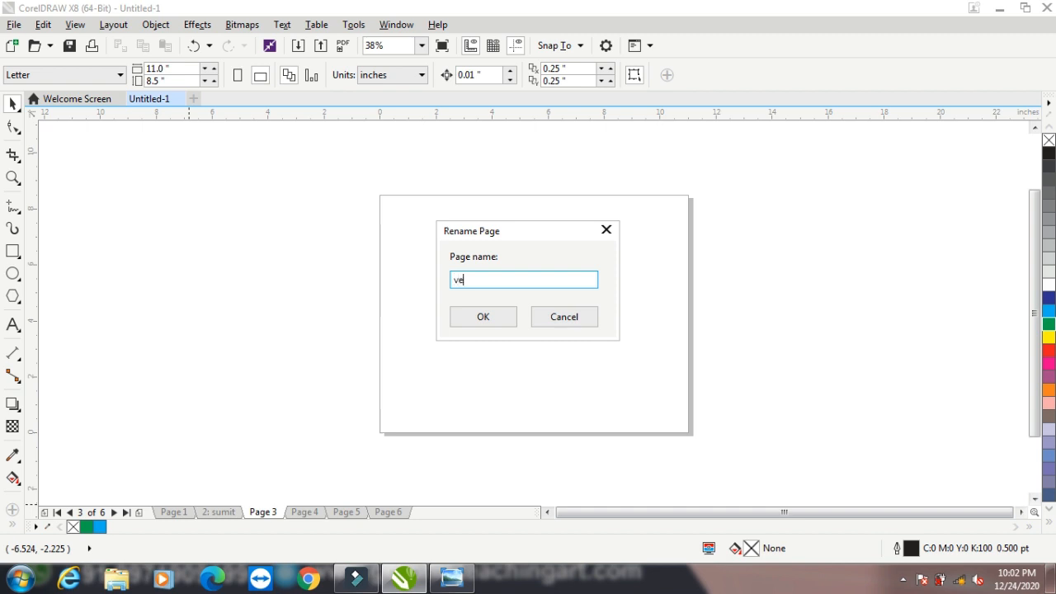
type("ve")
left_click(455, 314)
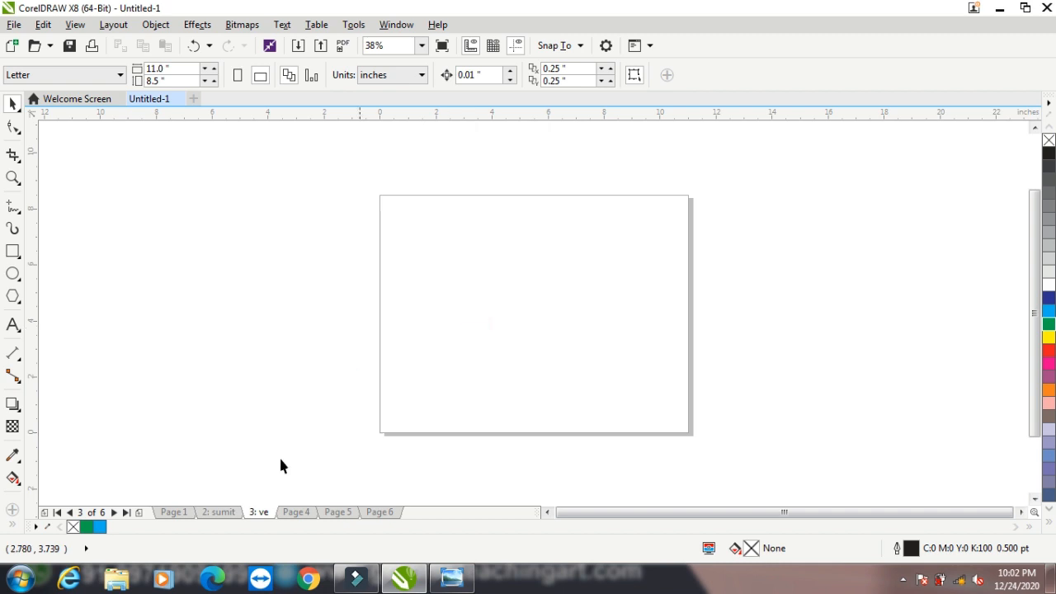
Insert a new page after Page 4
right_click(296, 513)
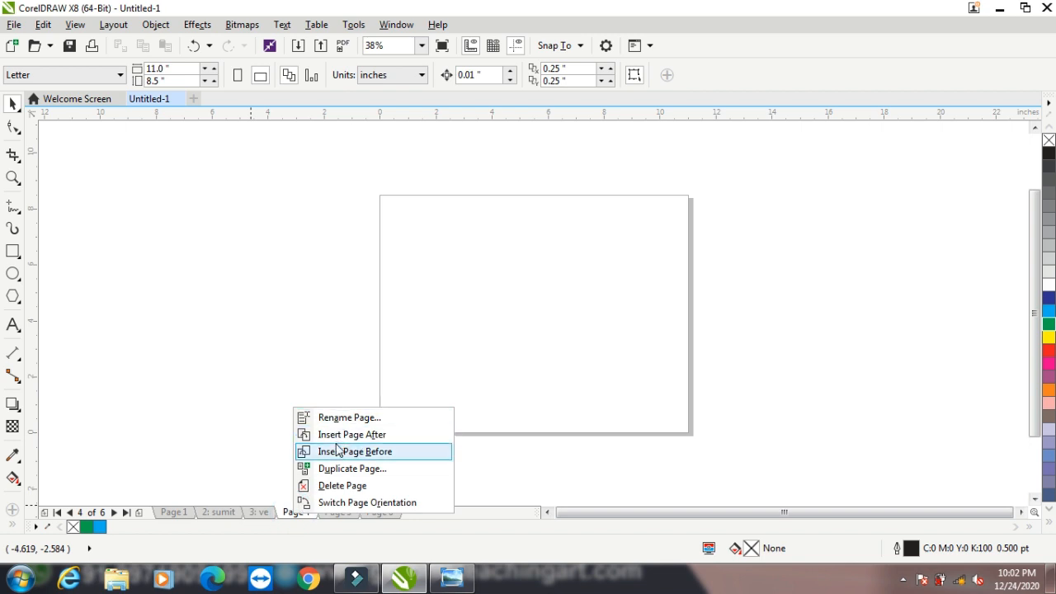
left_click(347, 436)
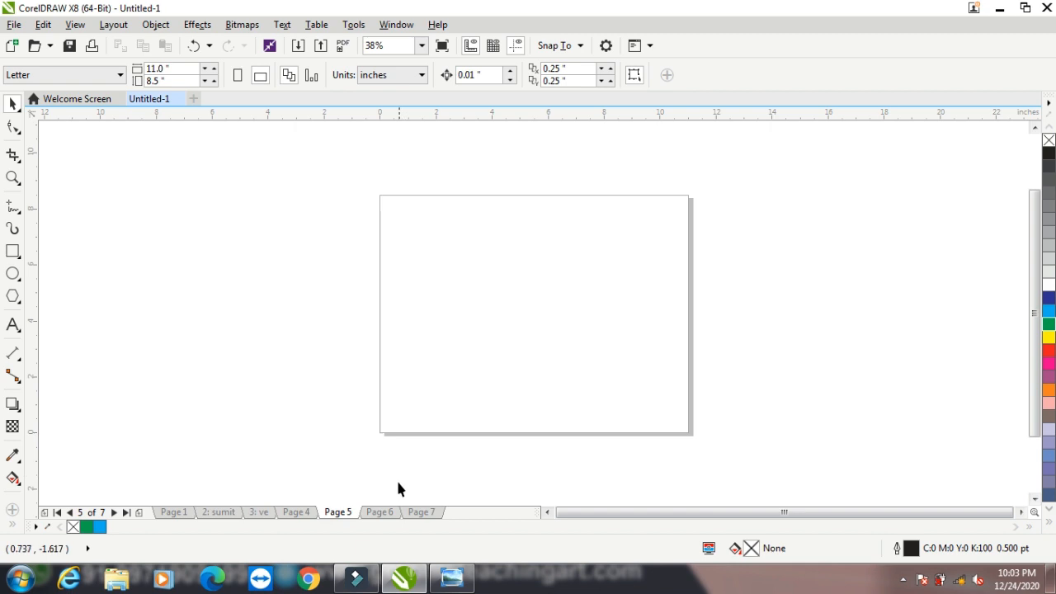
Review the Insert Page and Duplicate Page options for Page 5 without applying either
right_click(341, 513)
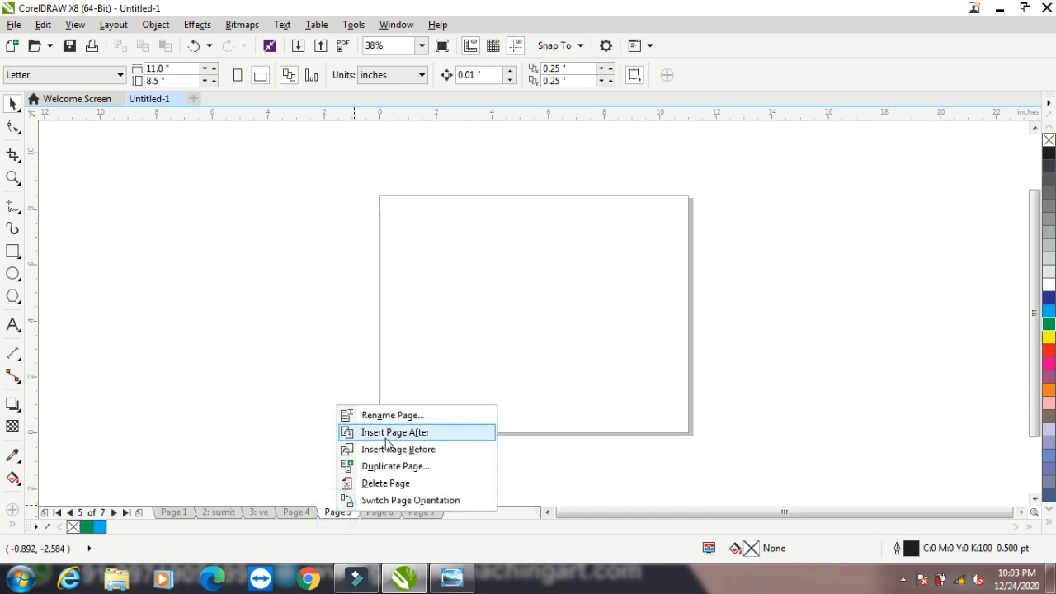
left_click(115, 31)
left_click(124, 44)
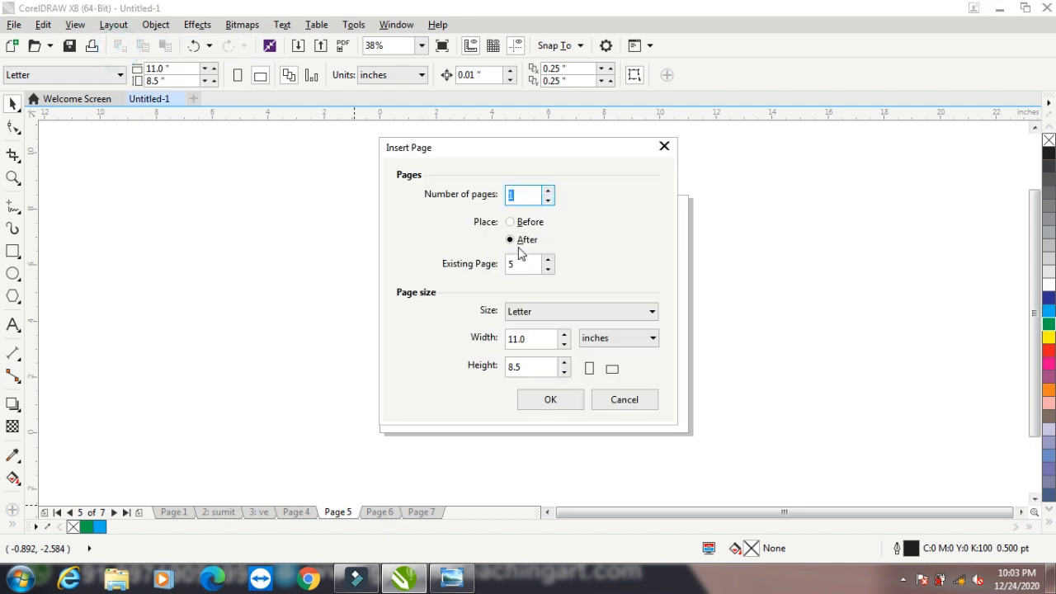
left_click(625, 399)
right_click(338, 512)
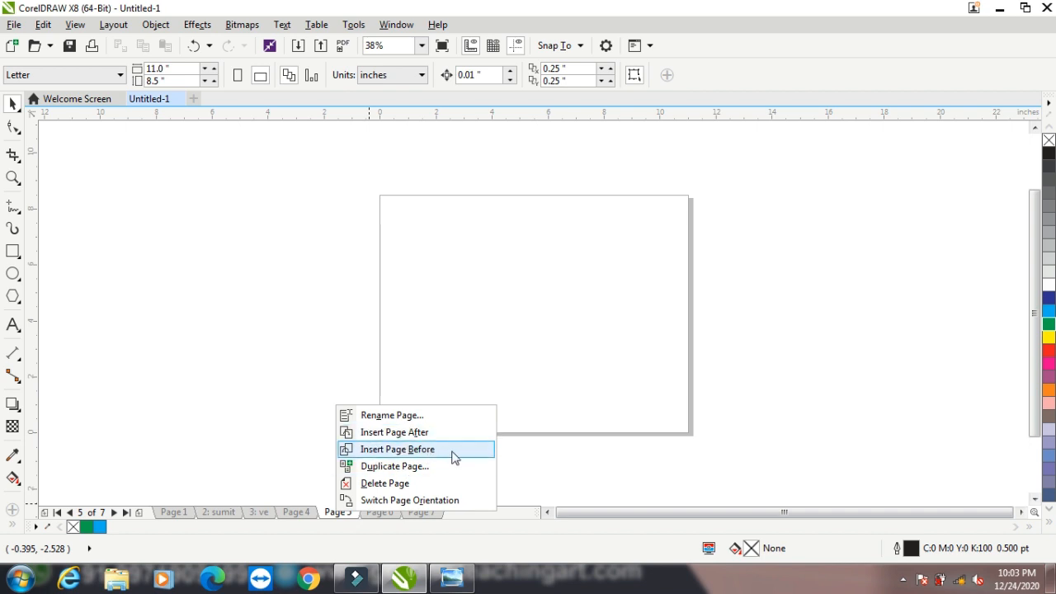
left_click(416, 467)
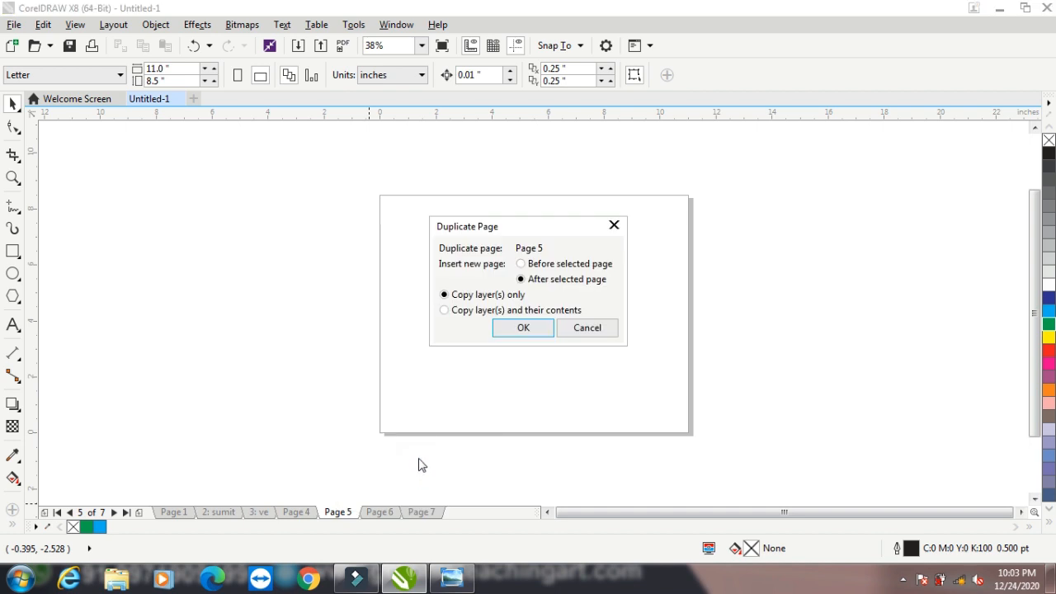
left_click(576, 328)
Delete Page 5 from the document and minimize the keyboard and mouse photo
right_click(339, 518)
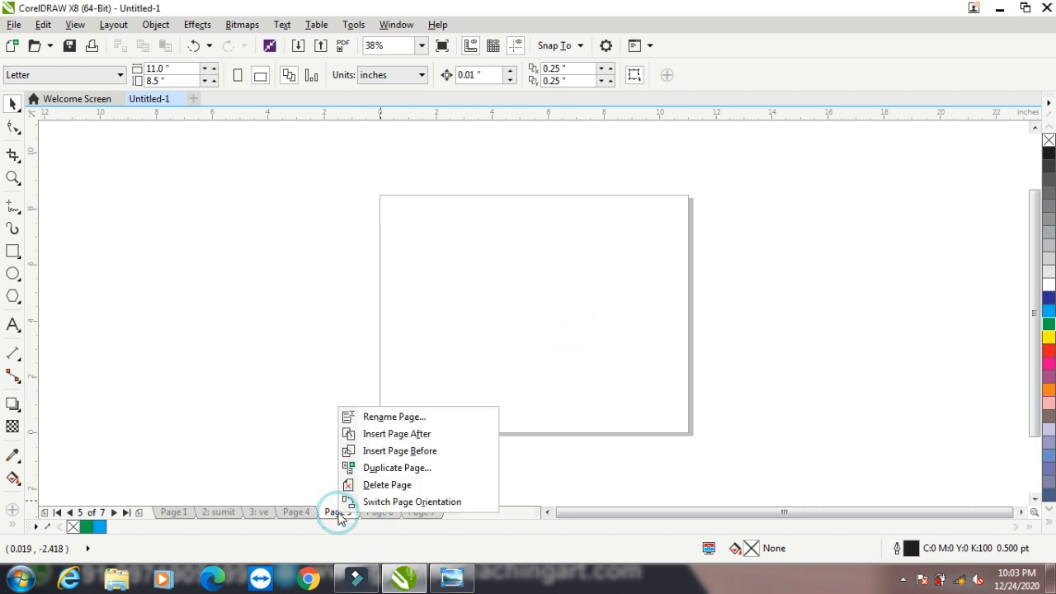
left_click(387, 486)
right_click(338, 512)
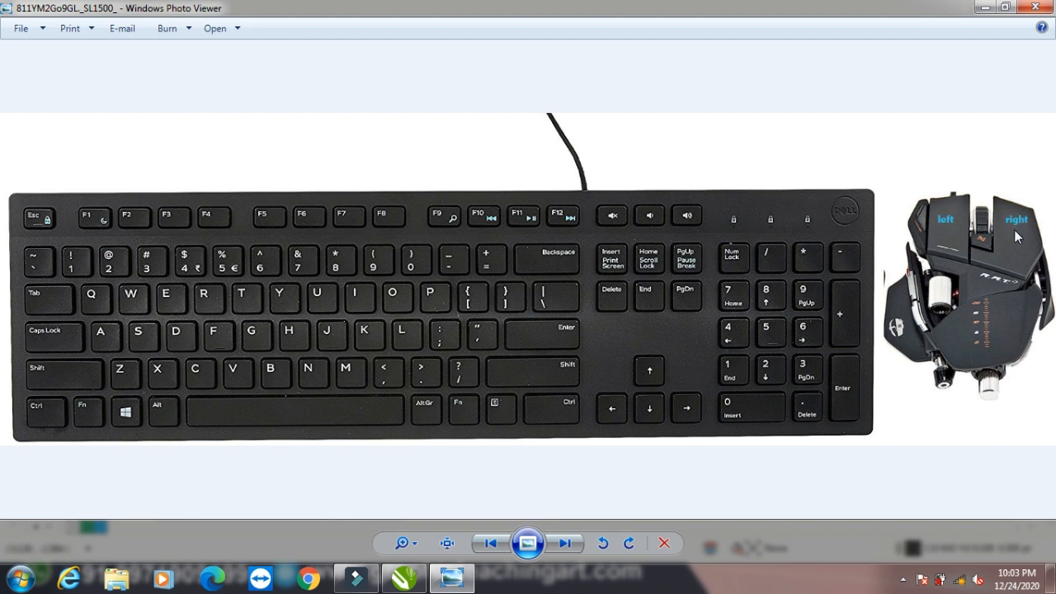
left_click(984, 8)
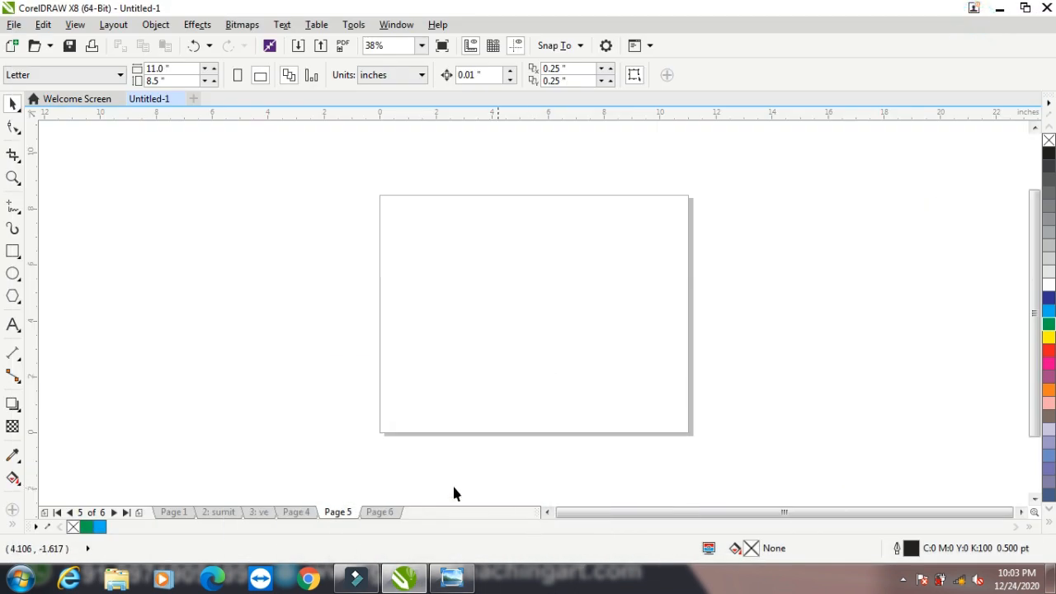
Switch Page 5 between portrait and landscape orientation twice, returning it to landscape
right_click(344, 511)
left_click(380, 500)
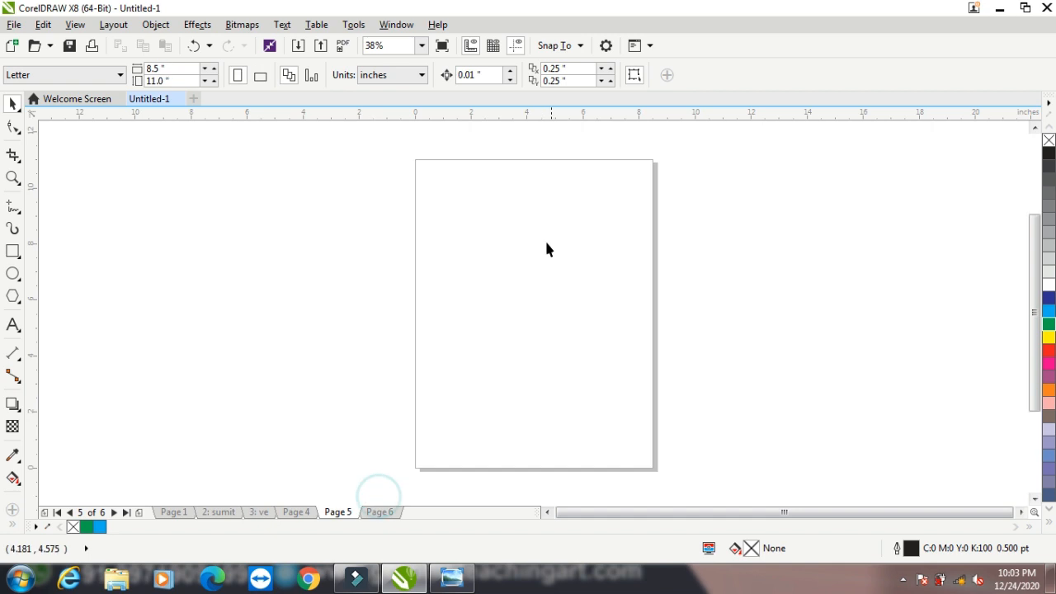
right_click(344, 511)
left_click(372, 498)
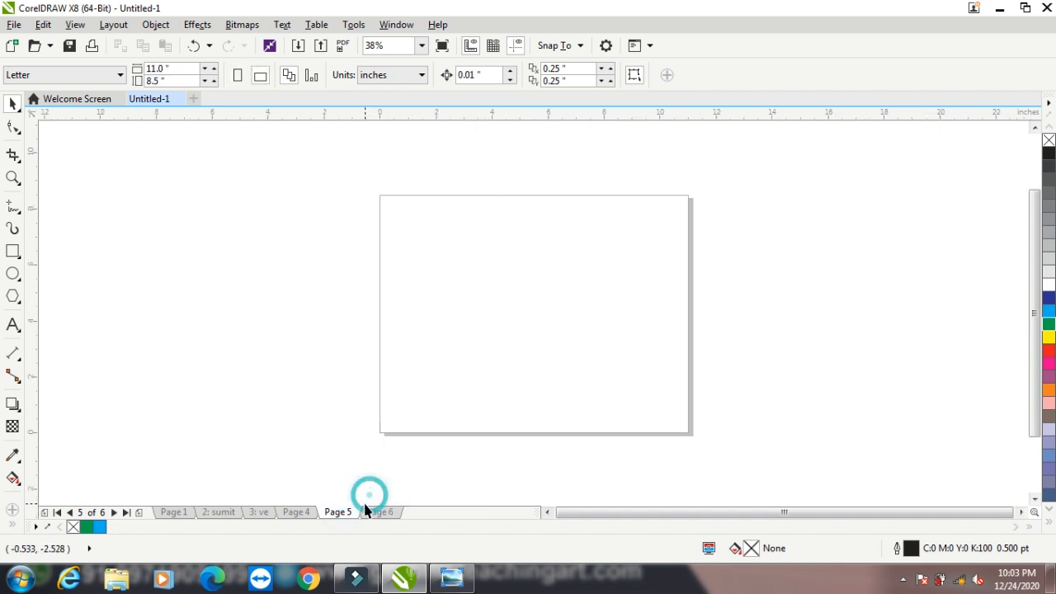
left_click(236, 76)
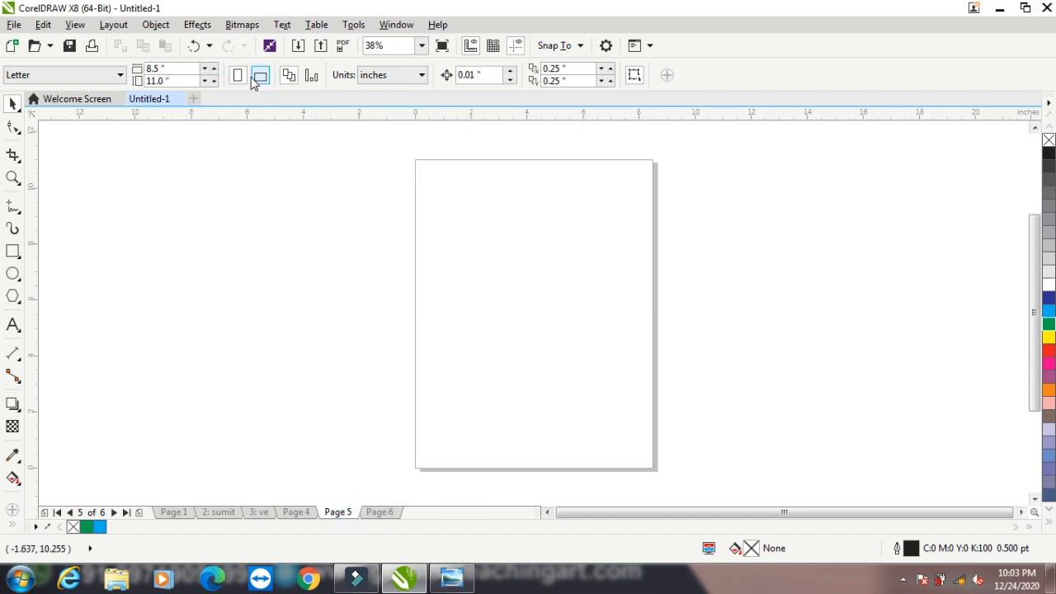
left_click(259, 76)
Insert a page before Page 1 and another after Page 2, and return to Page 1
left_click(173, 512)
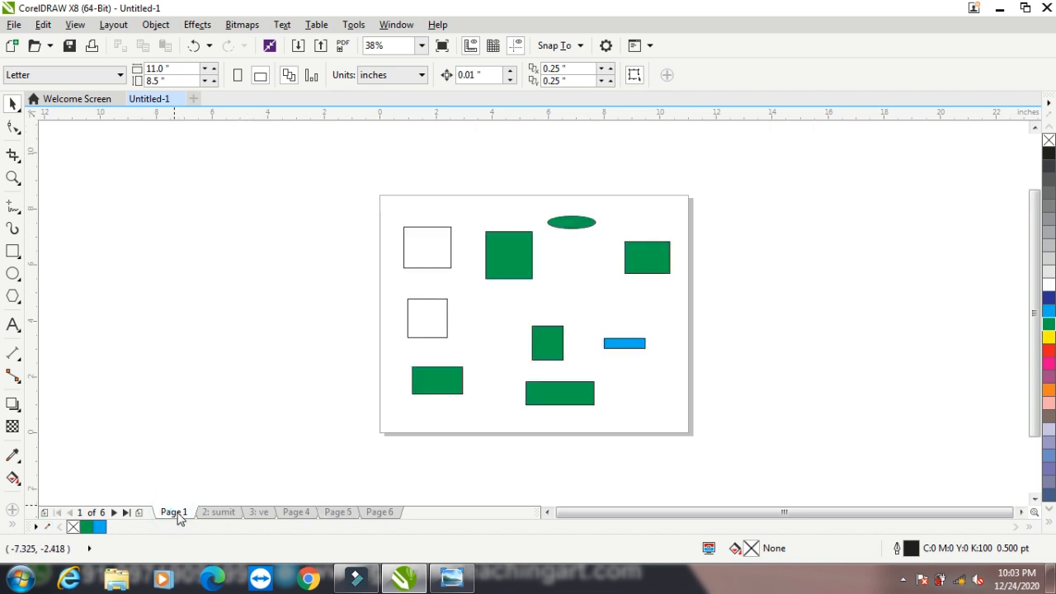
left_click(43, 512)
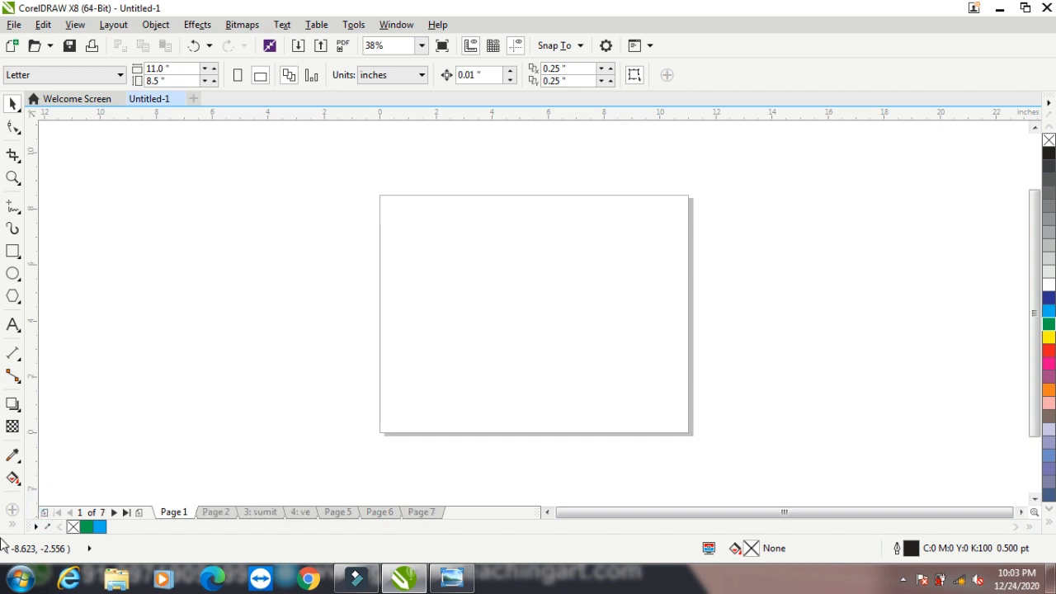
left_click(216, 513)
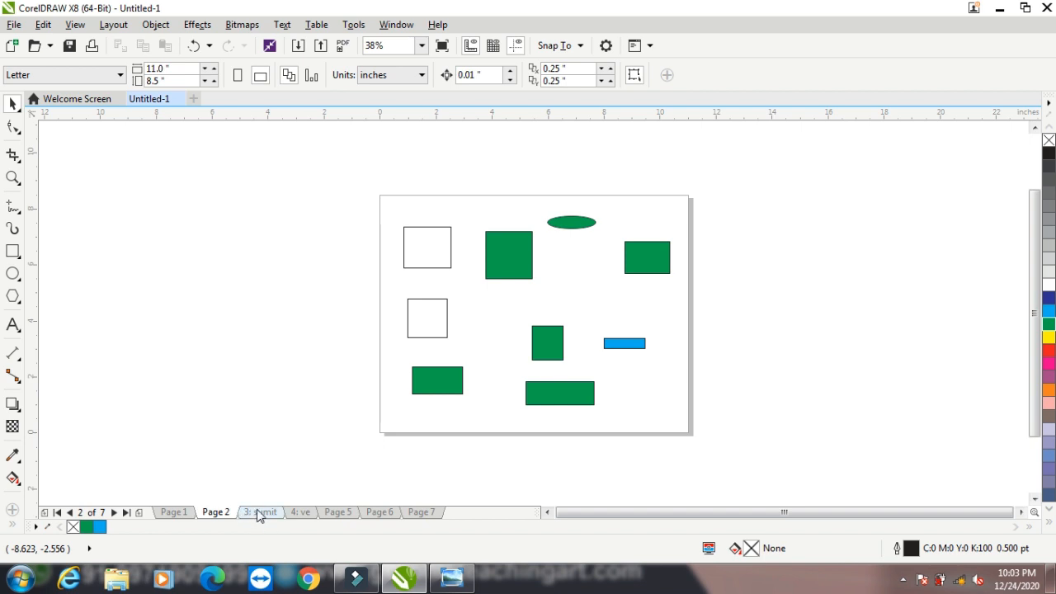
left_click(139, 513)
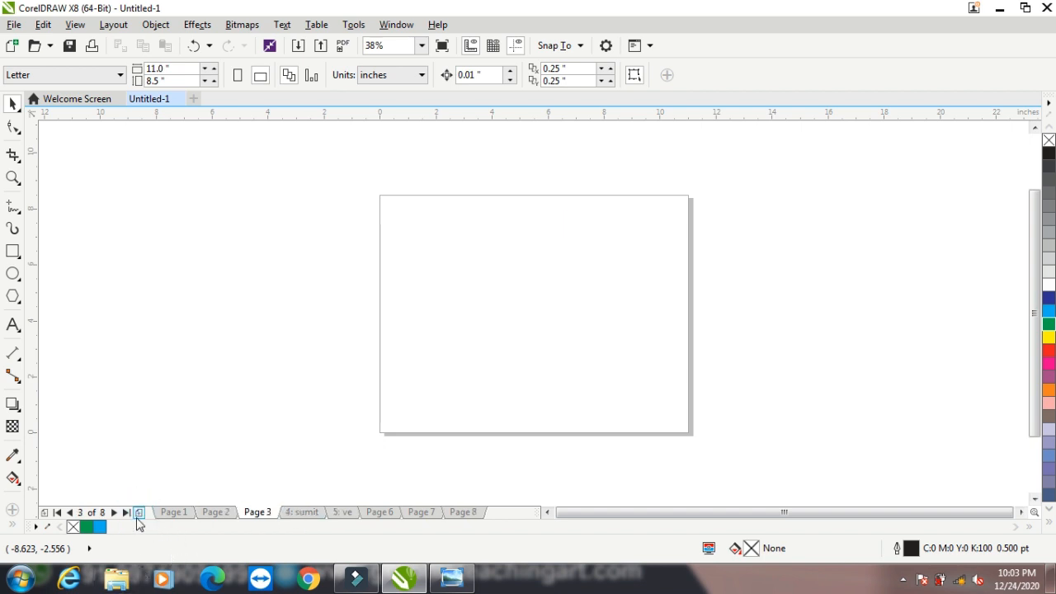
left_click(172, 513)
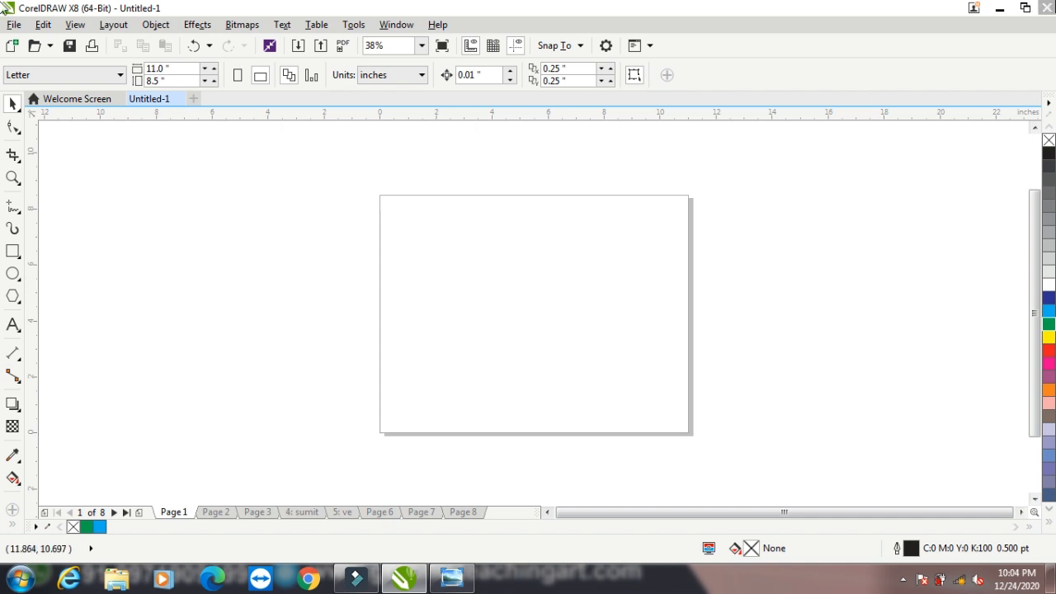
Exit CorelDRAW without saving Untitled-1, and view the keyboard photo in Windows Photo Viewer before minimizing it
left_click(1044, 8)
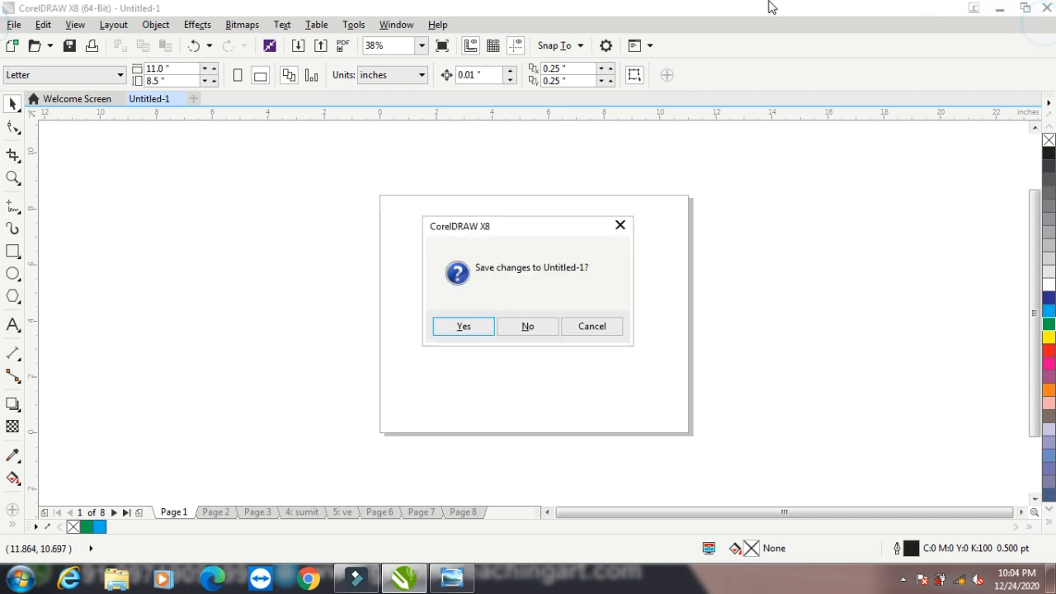
left_click(547, 333)
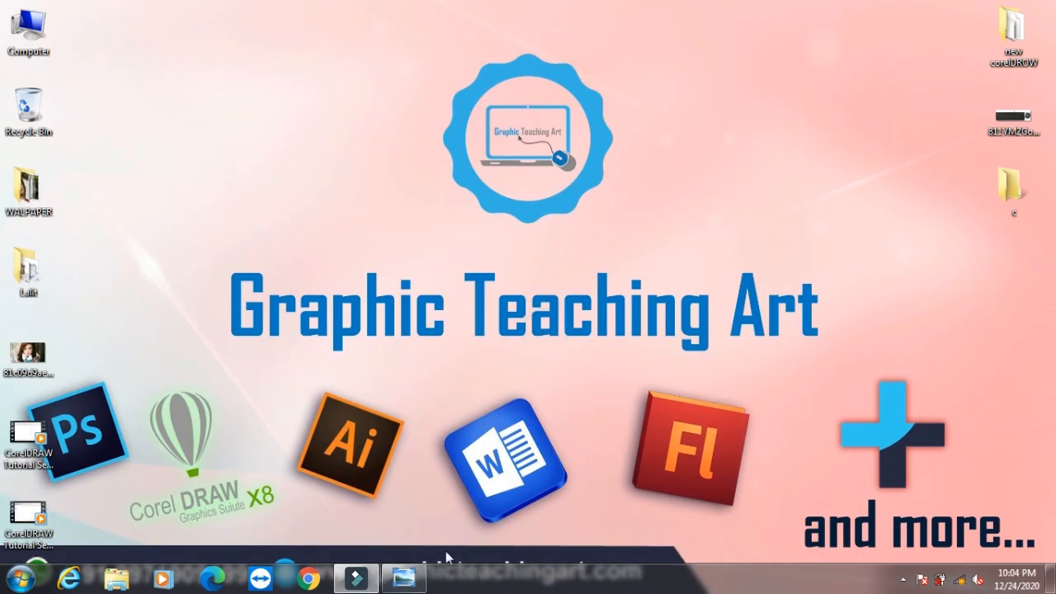
left_click(408, 584)
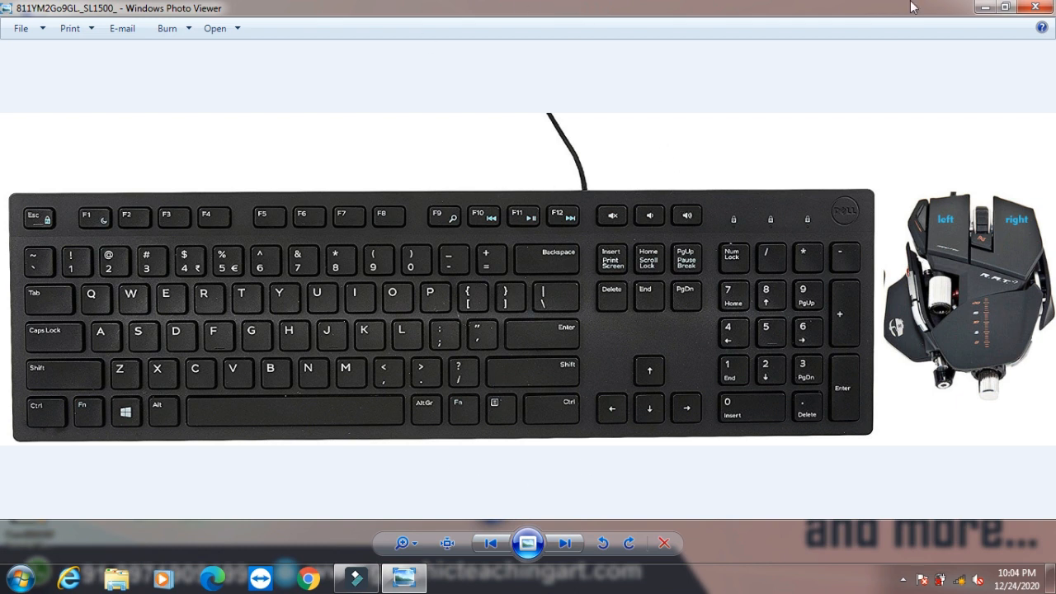
left_click(984, 7)
Relaunch CorelDRAW X8 in workspace-reset mode and overwrite the current workspace with the factory default
left_click(13, 583)
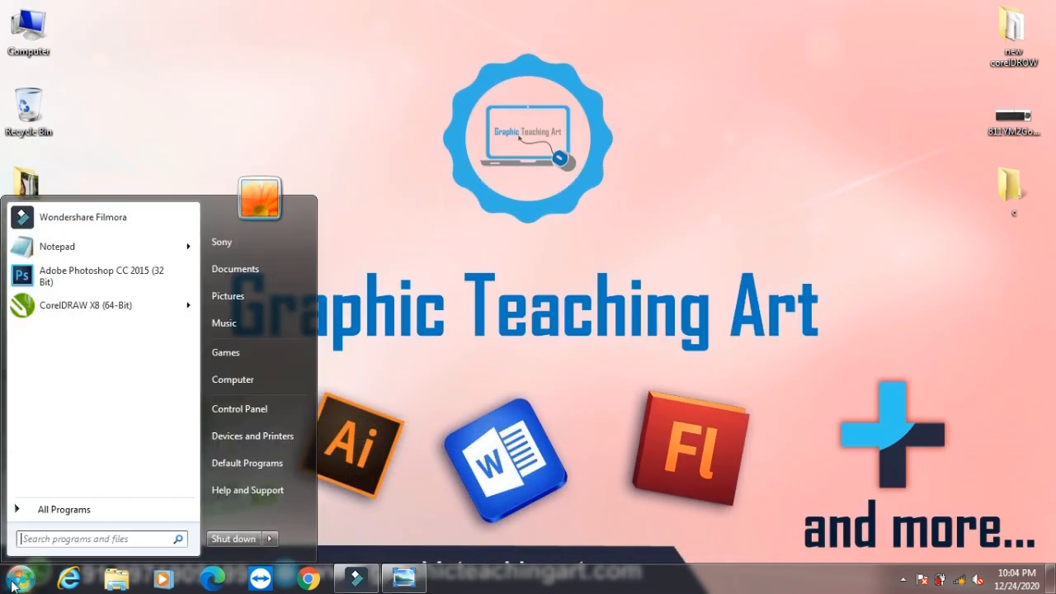
mouse_move(70, 317)
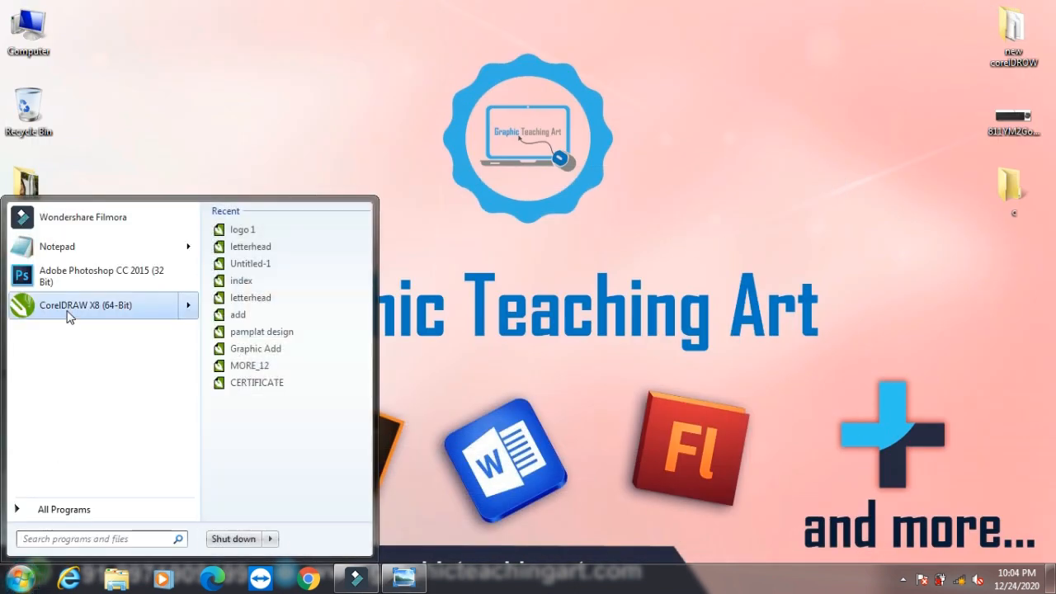
key("F8")
left_click(73, 309)
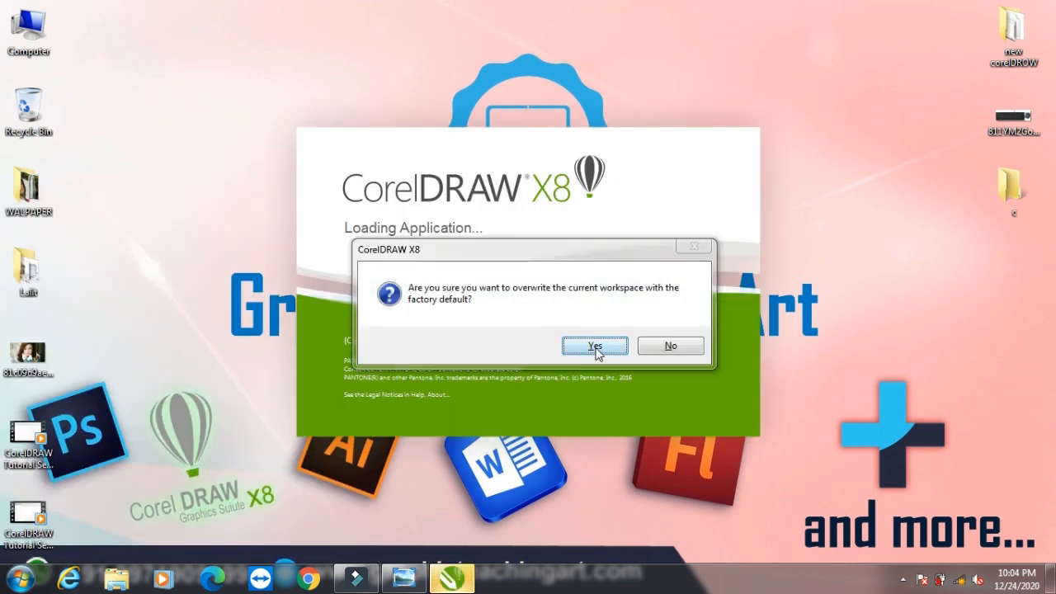
left_click(595, 346)
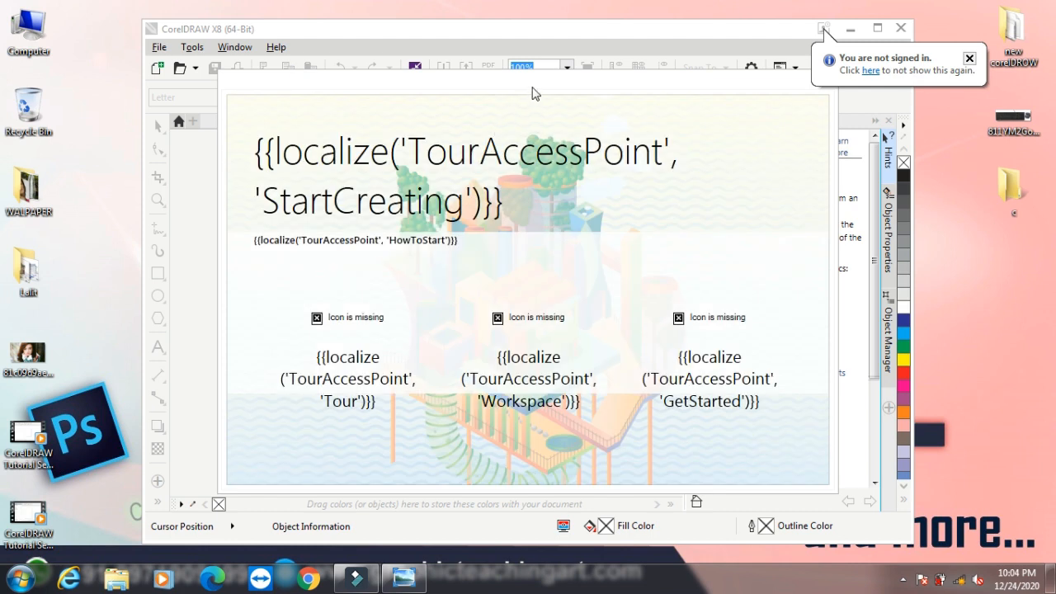
Dismiss the startup tour window and maximize the application window
left_click_drag(532, 93, 455, 90)
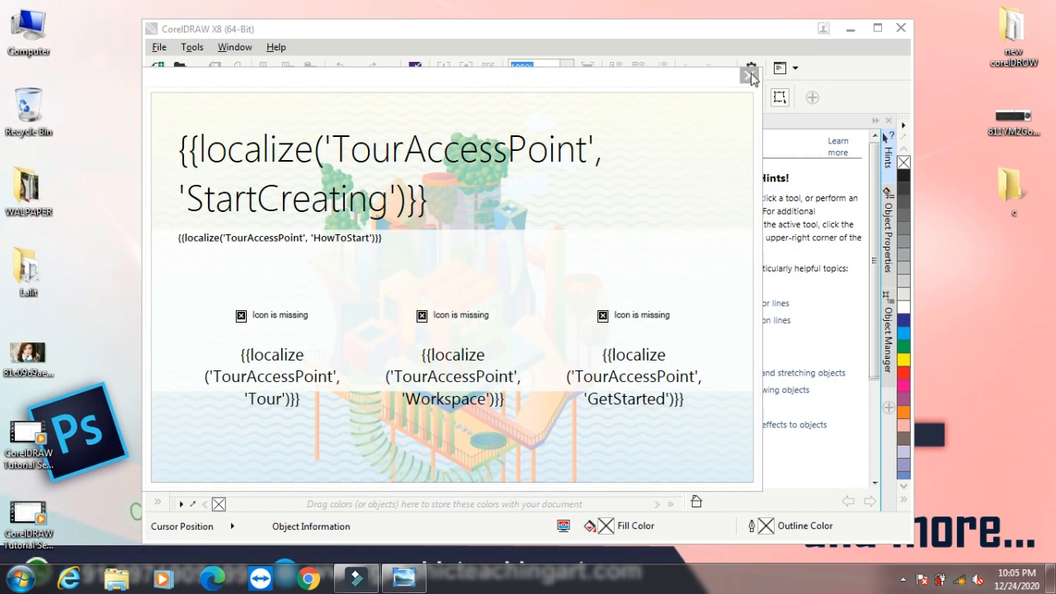
left_click(749, 76)
left_click(875, 29)
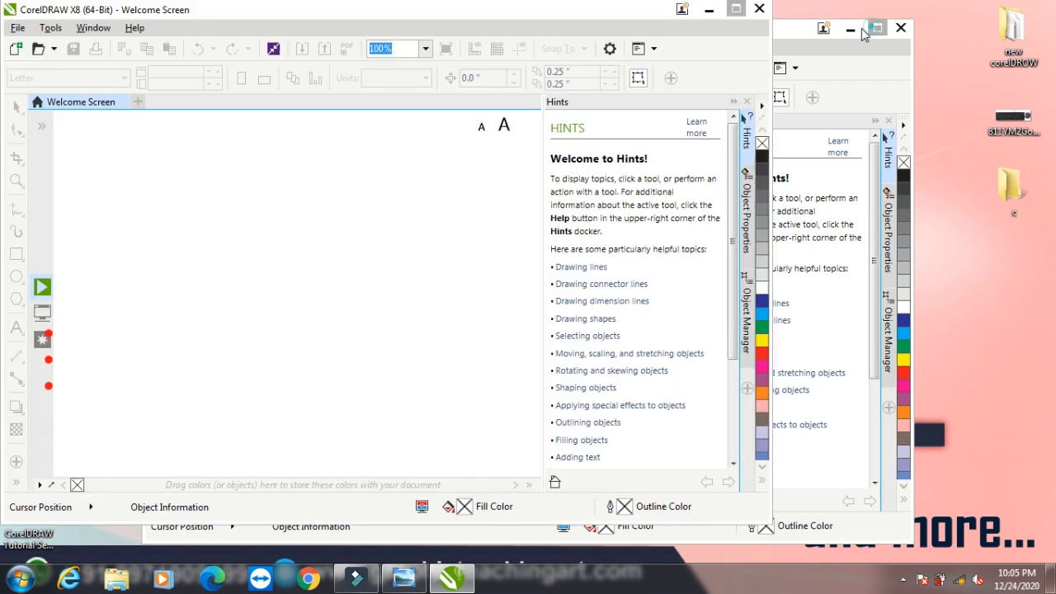
Create the new document Untitled-1 with the default Letter size in portrait, one page, CMYK and 300 dpi
left_click(12, 45)
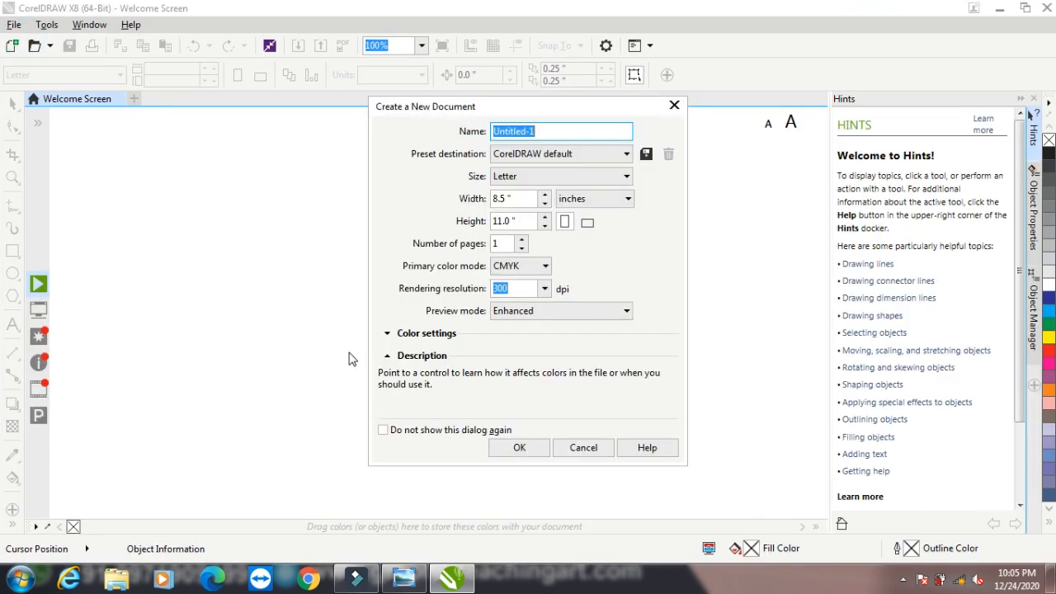
left_click(535, 448)
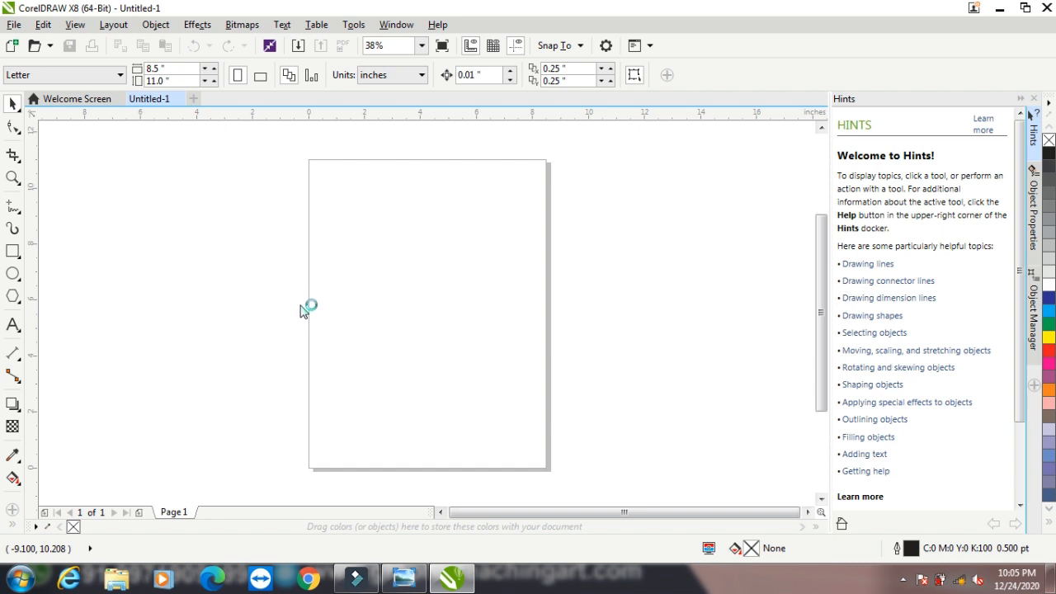
Draw a rectangle about 4.7 by 3.5 inches and an ellipse about 2.8 by 1.6 inches above it
key("F6")
left_click_drag(333, 241, 466, 338)
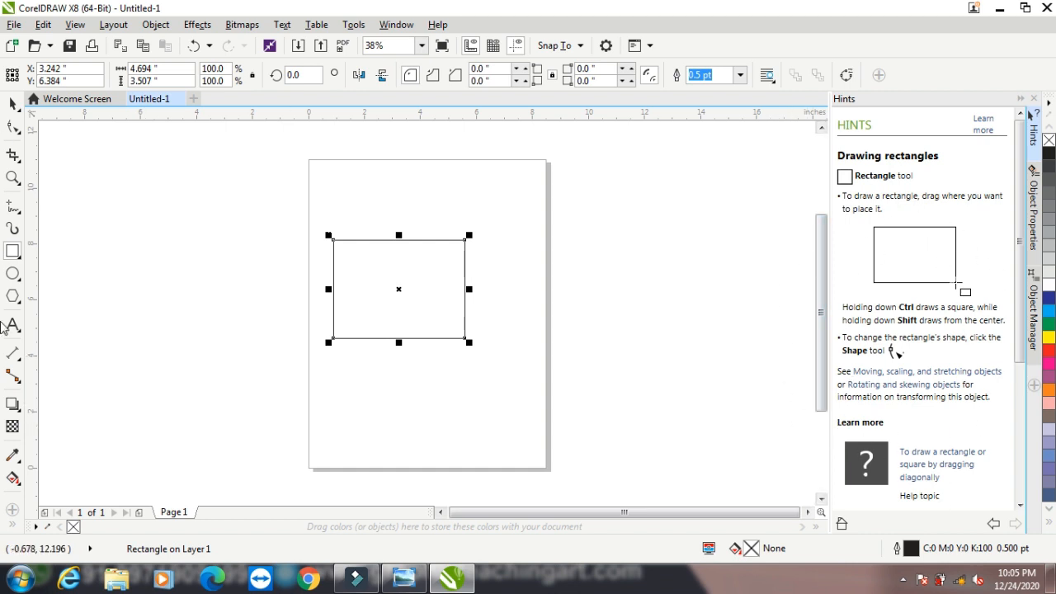
left_click(13, 273)
left_click_drag(397, 166, 476, 211)
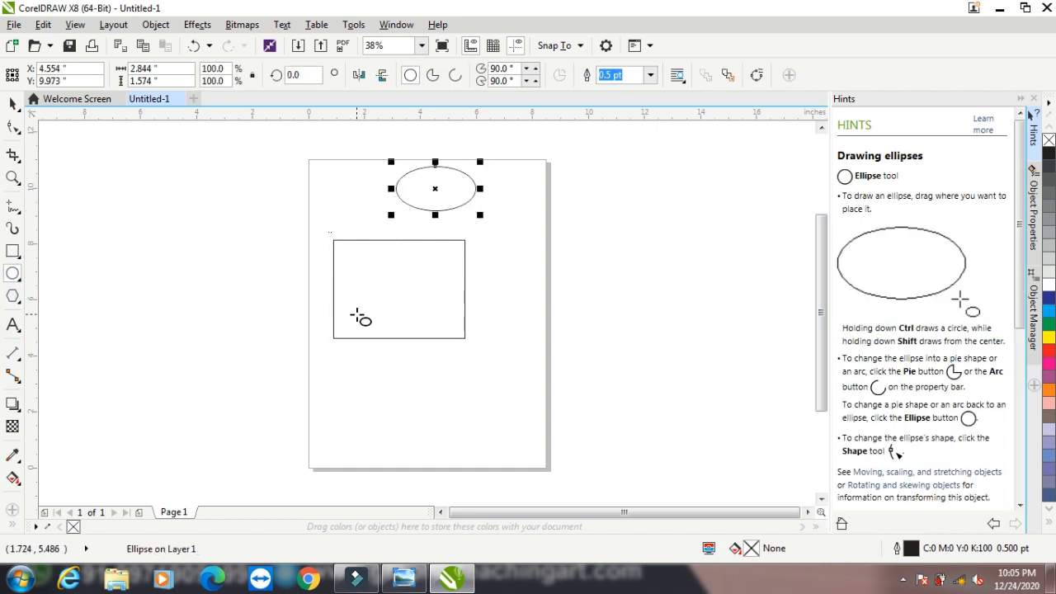
Fill the ellipse with cyan, switch to the Pick tool and minimize the application window
left_click(1049, 311)
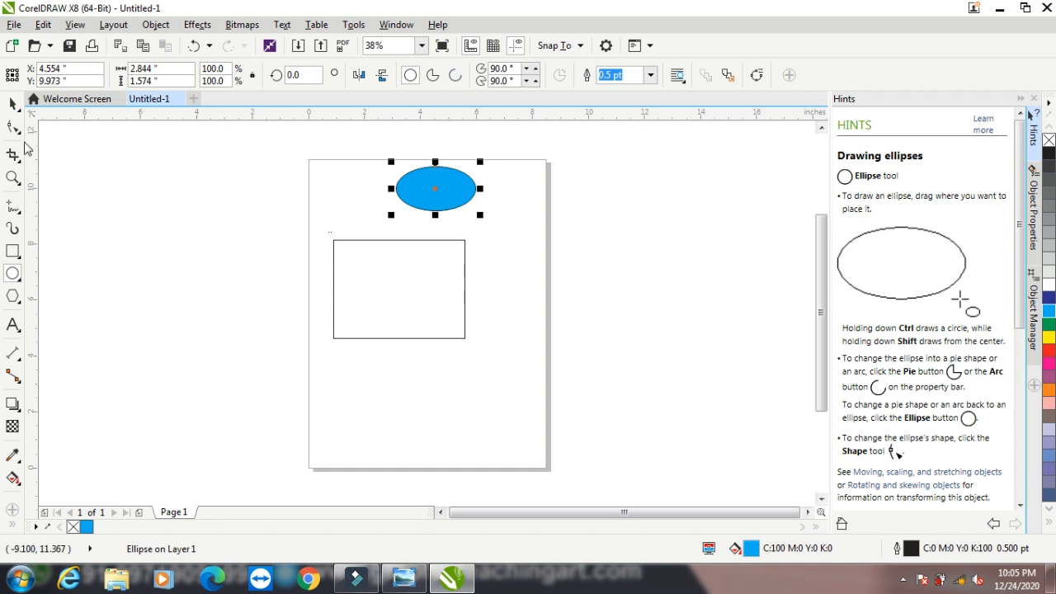
left_click(13, 103)
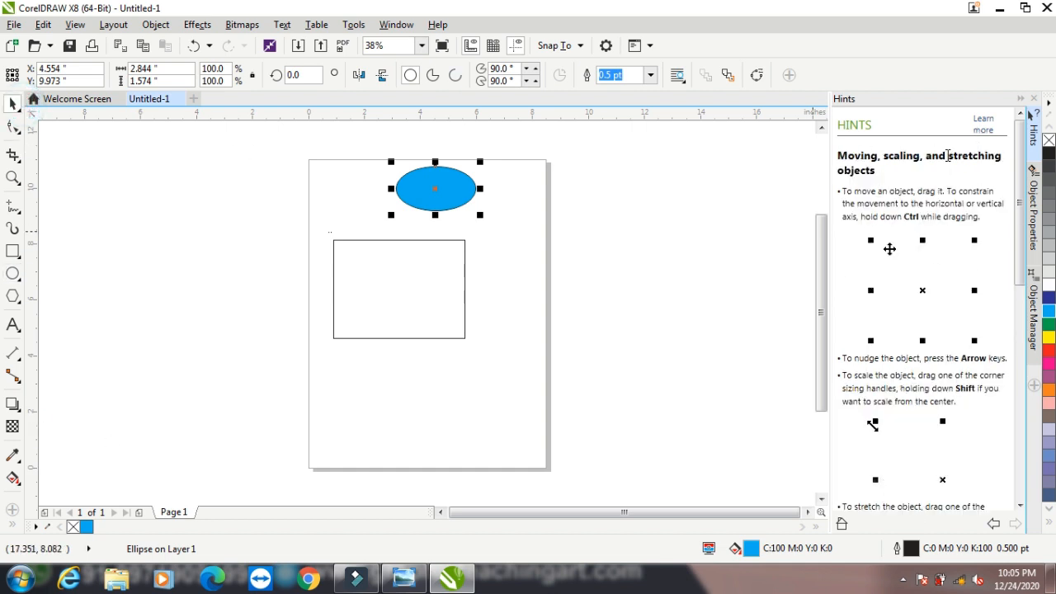
left_click(999, 8)
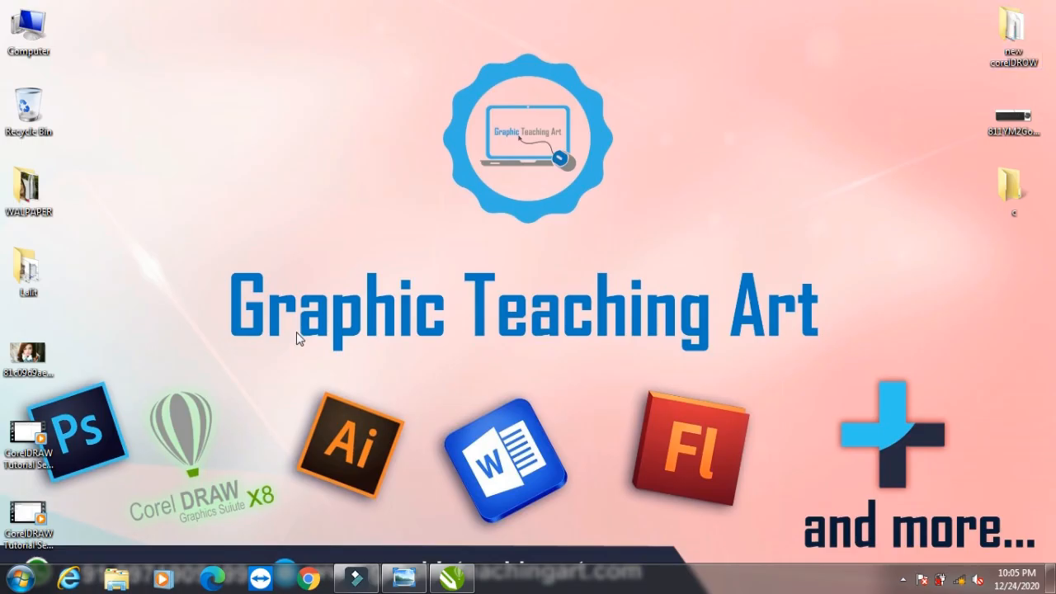